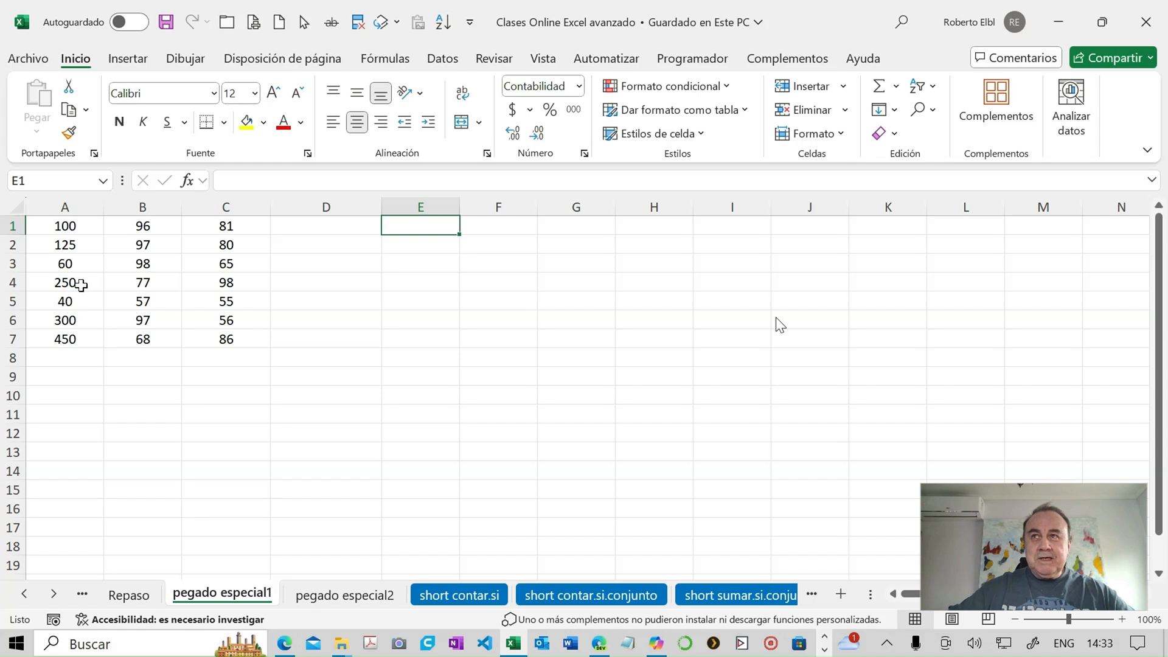
# - Enter 1000 in cell E1 beside the number table and copy that cell
pyautogui.click(56, 226)
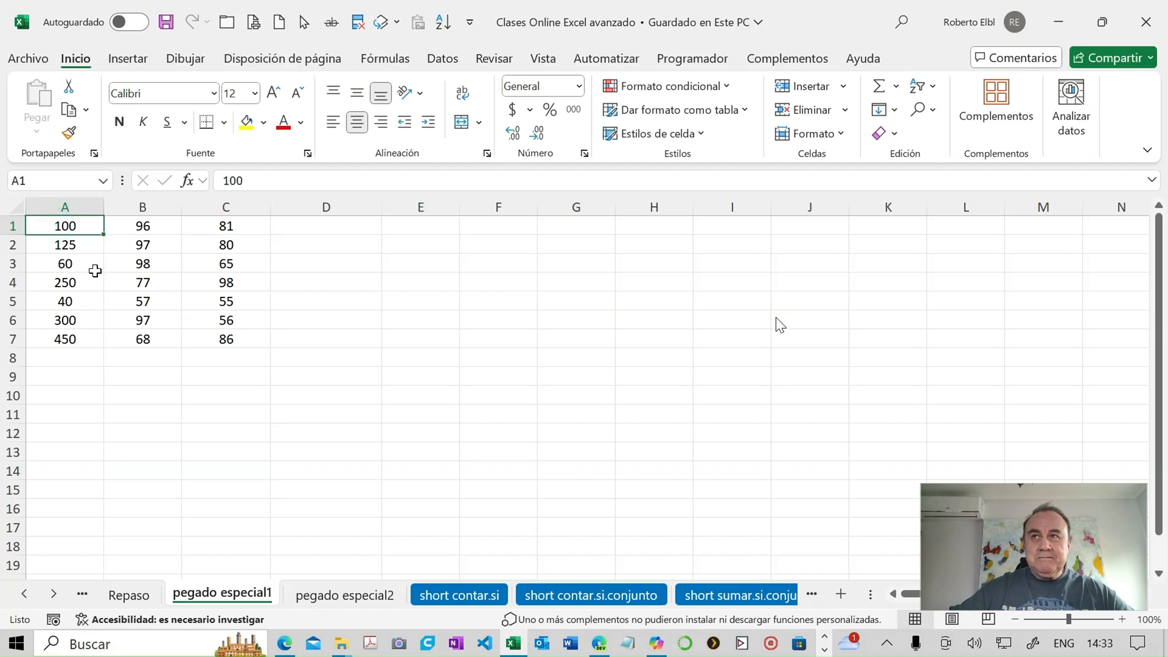
pyautogui.click(82, 340)
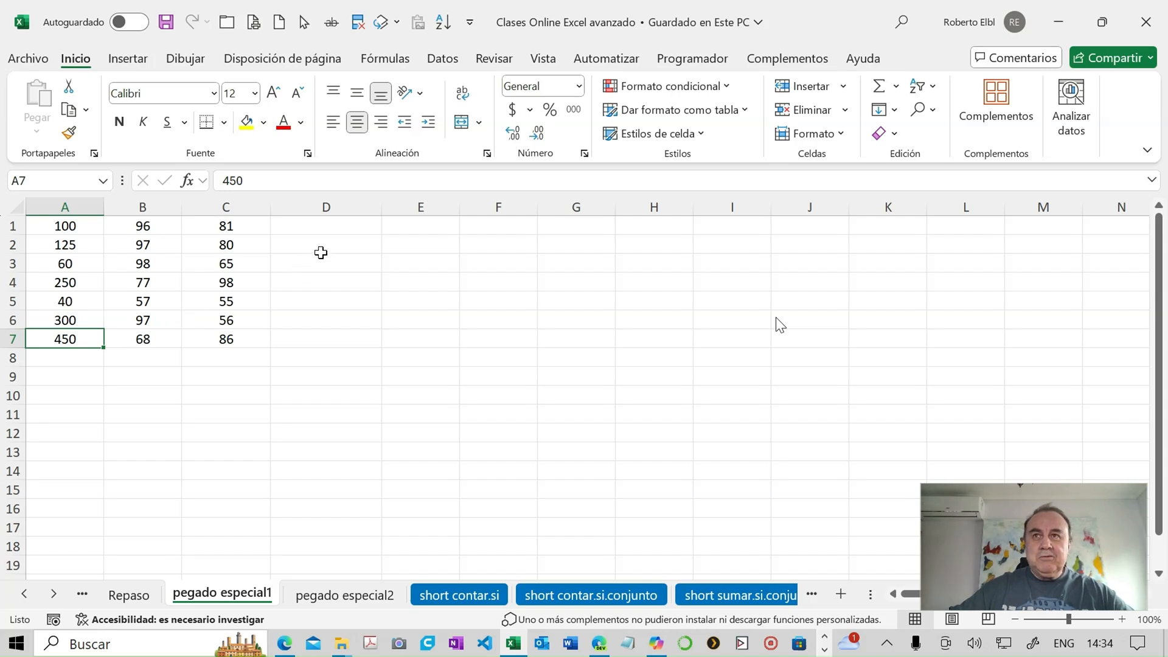
pyautogui.click(392, 229)
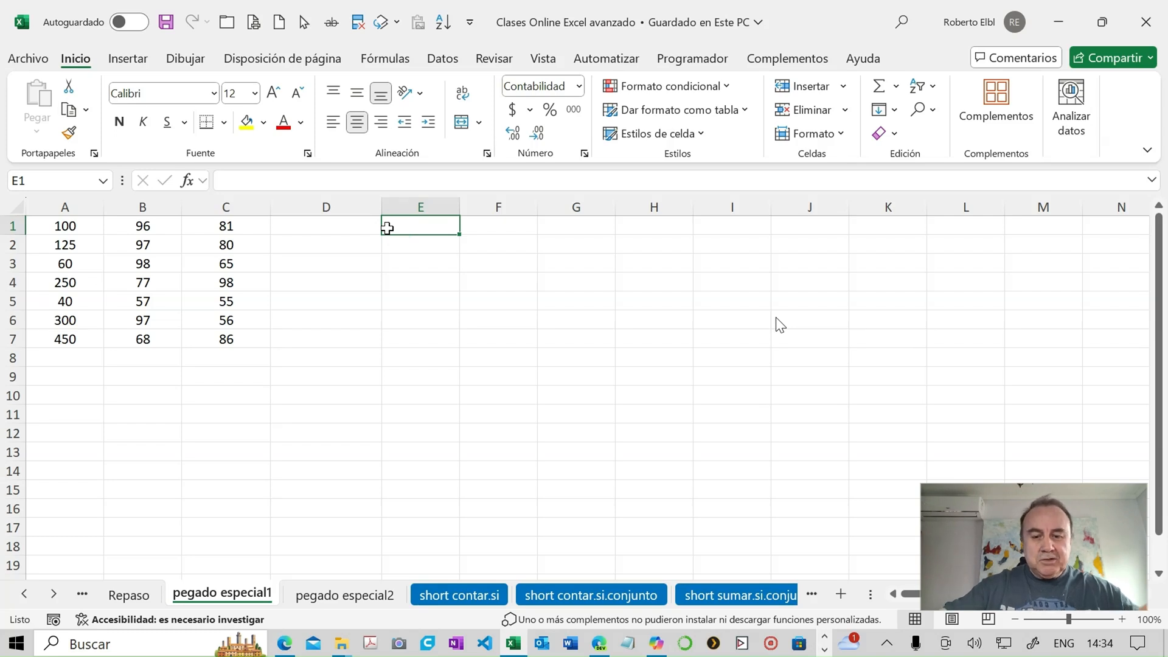
pyautogui.write('1000')
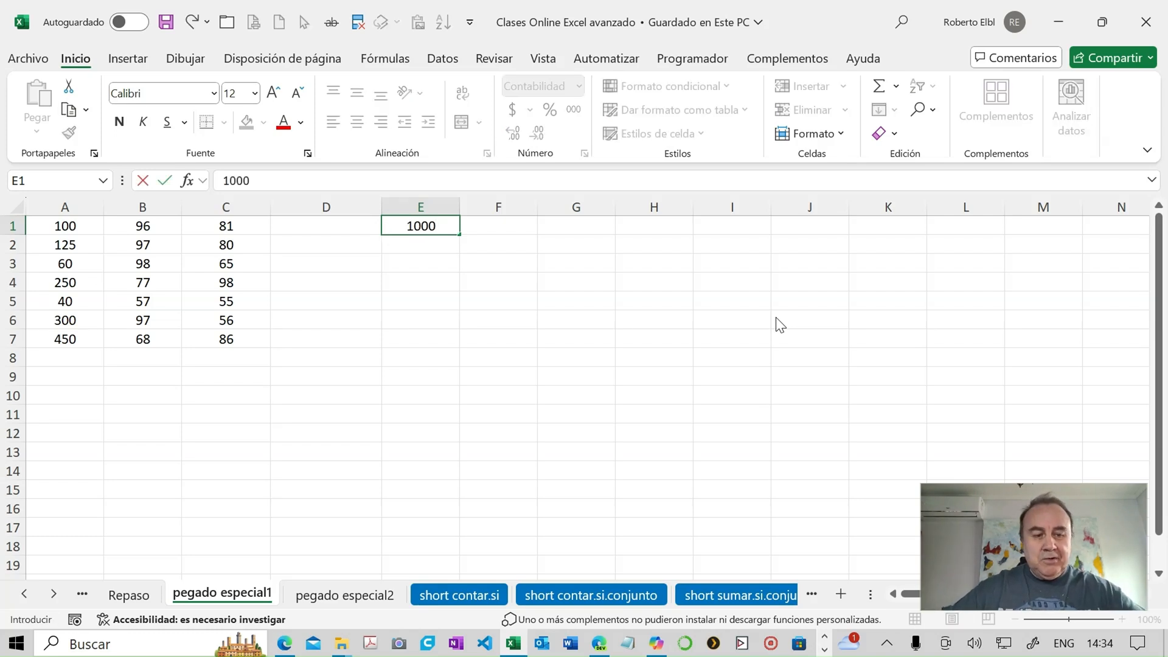
pyautogui.press('Return')
pyautogui.click(410, 227)
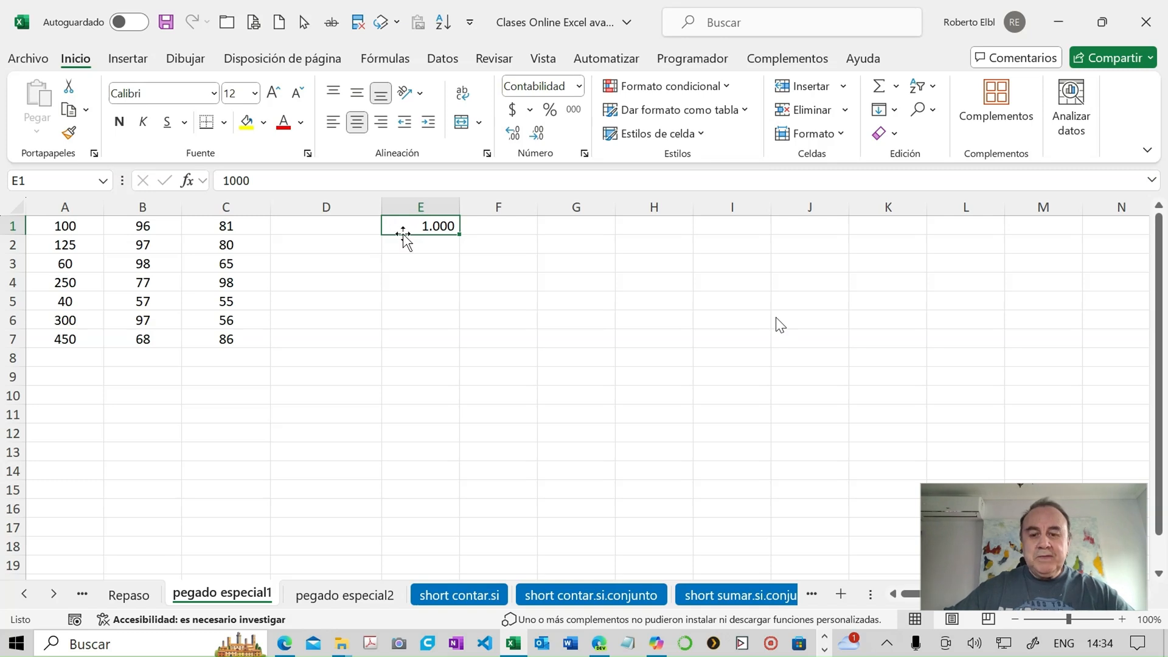
pyautogui.hotkey('ctrl', 'c')
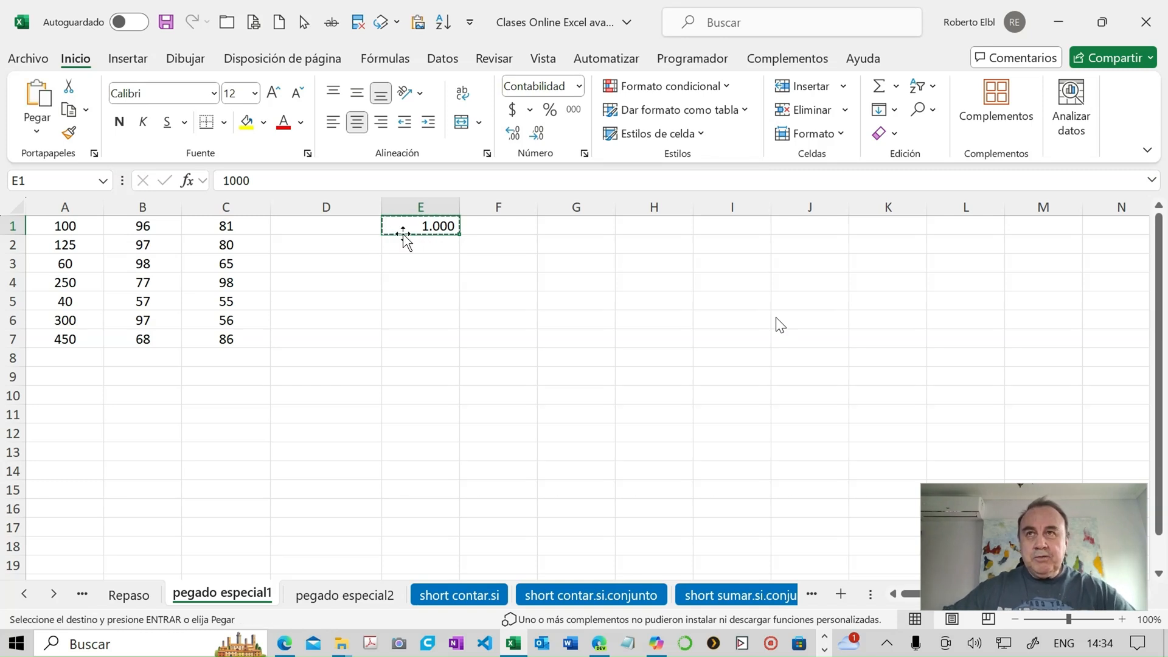
# - Multiply all values in A1:C7 by the copied 1000 using Paste Special with the Multiplicar operation
pyautogui.moveTo(62, 226); pyautogui.dragTo(206, 331)
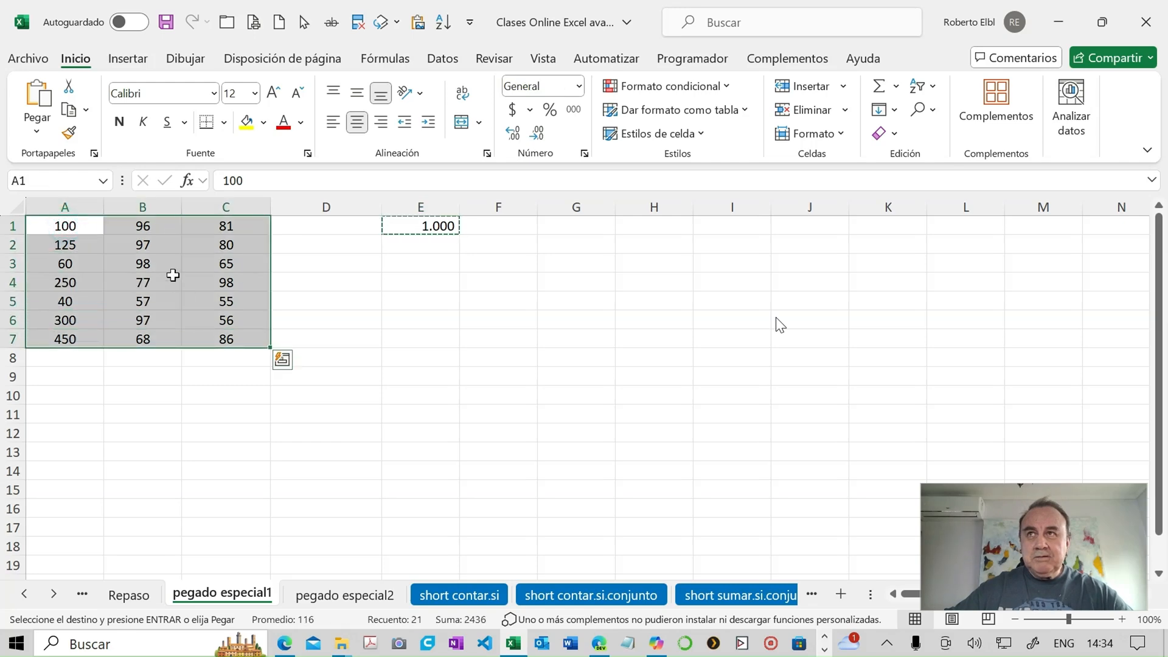
pyautogui.click(35, 130)
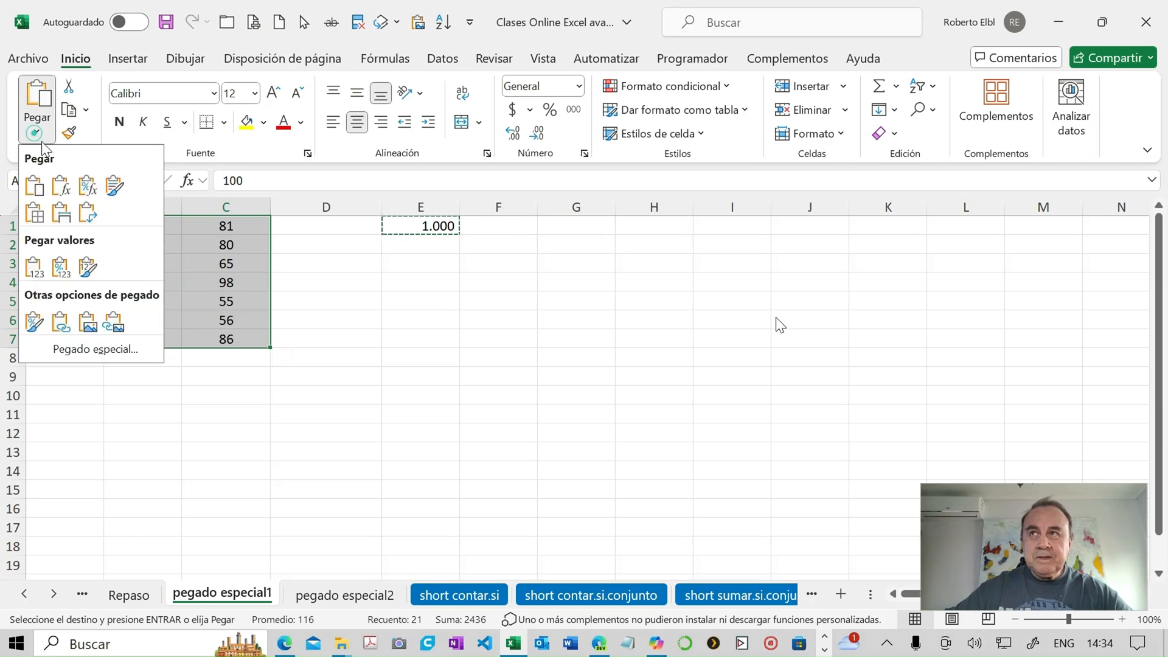
pyautogui.click(95, 350)
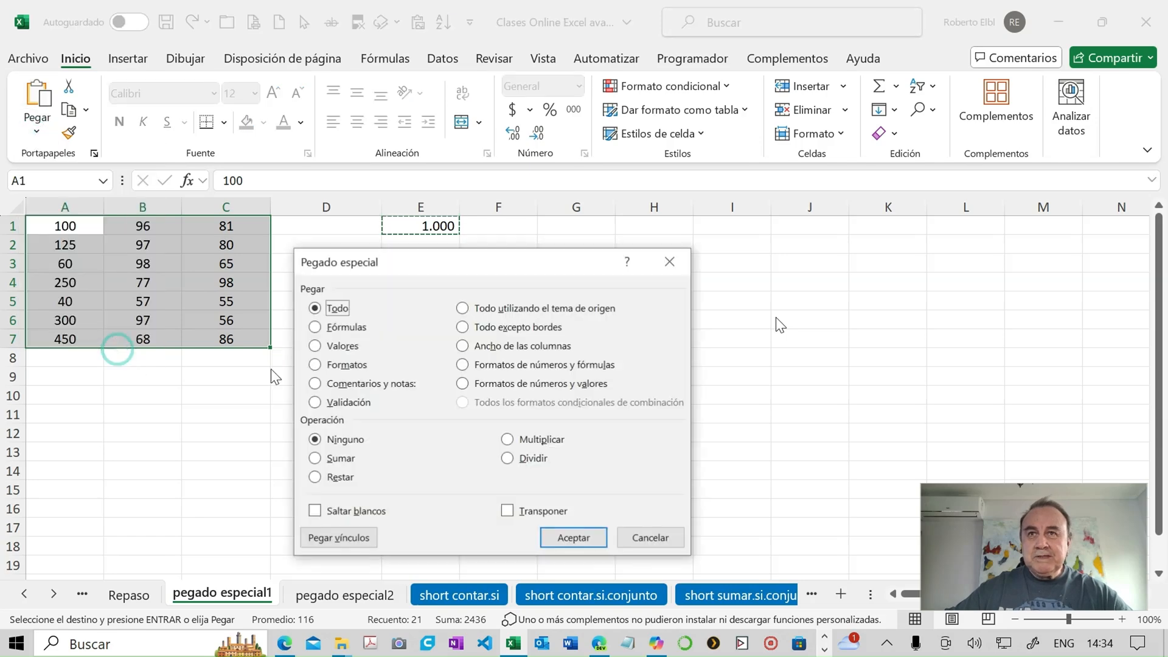
pyautogui.click(516, 439)
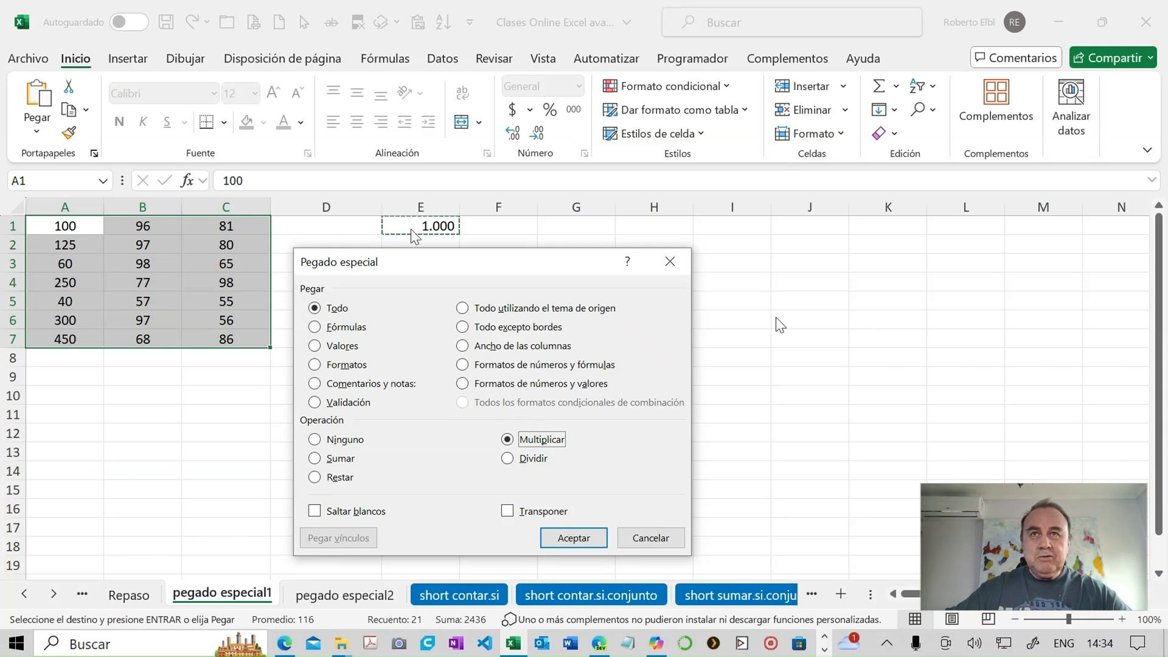
pyautogui.click(579, 535)
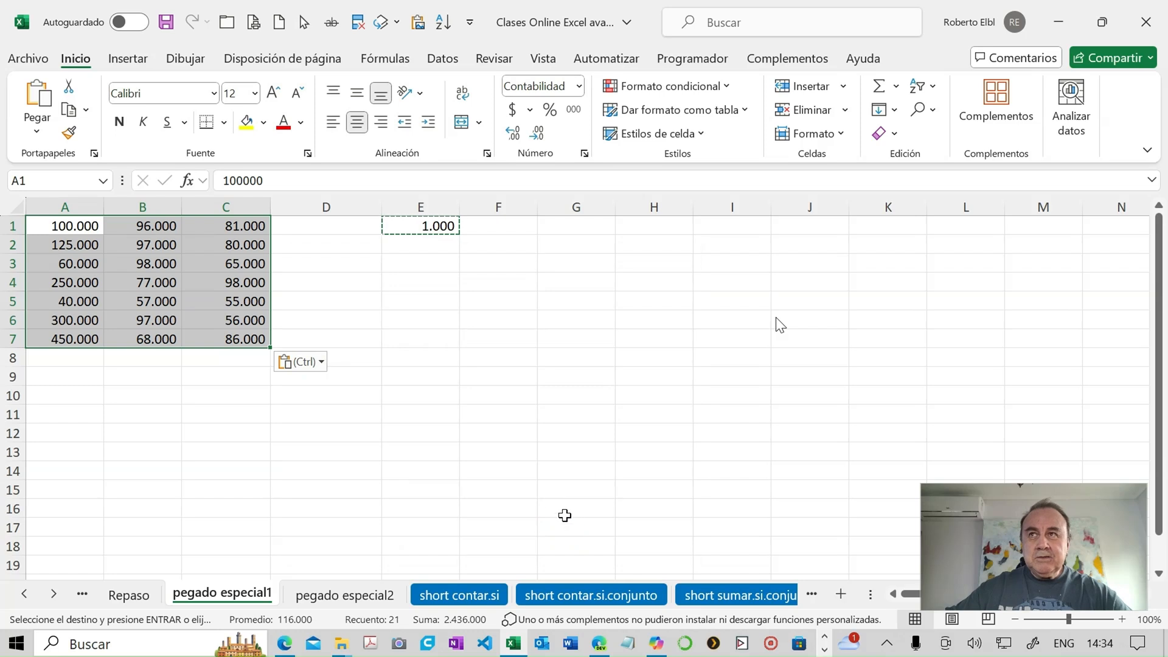
pyautogui.click(86, 231)
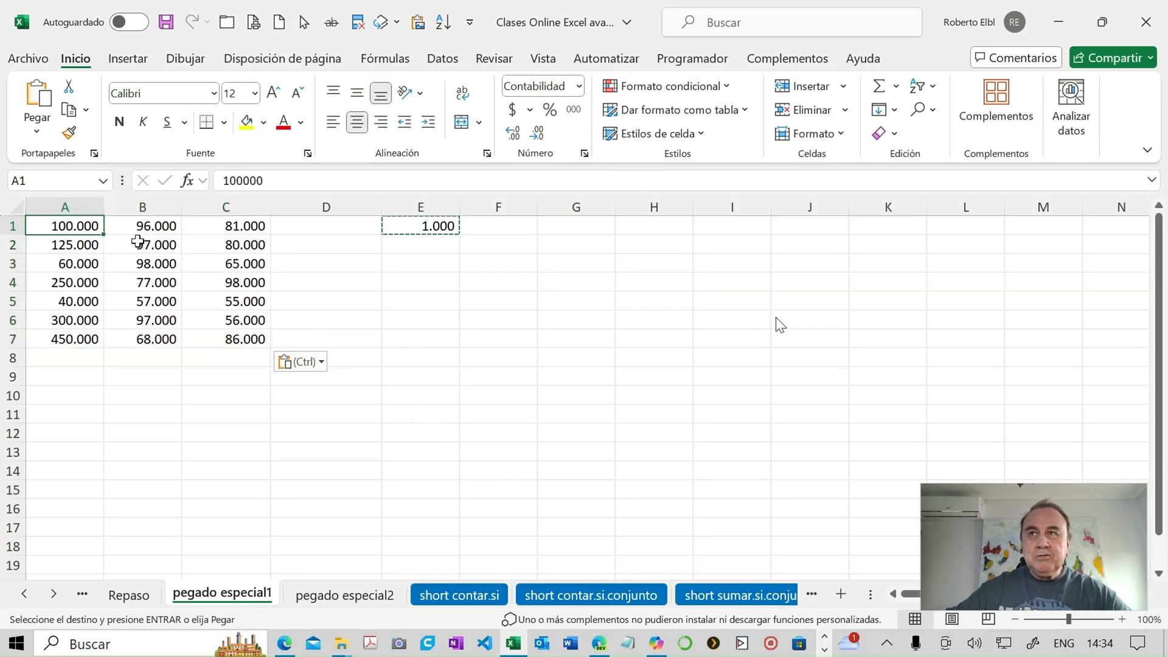
pyautogui.click(138, 242)
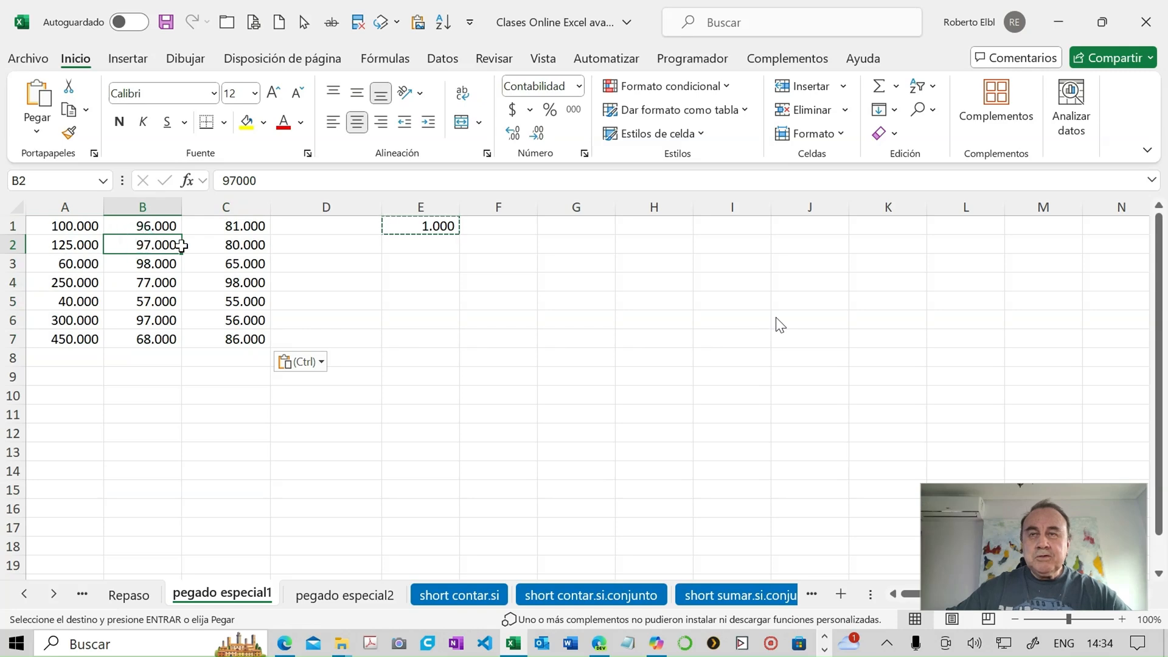
# - Undo the multiplication of the values in A1:C7 and reselect cell E1
pyautogui.click(399, 227)
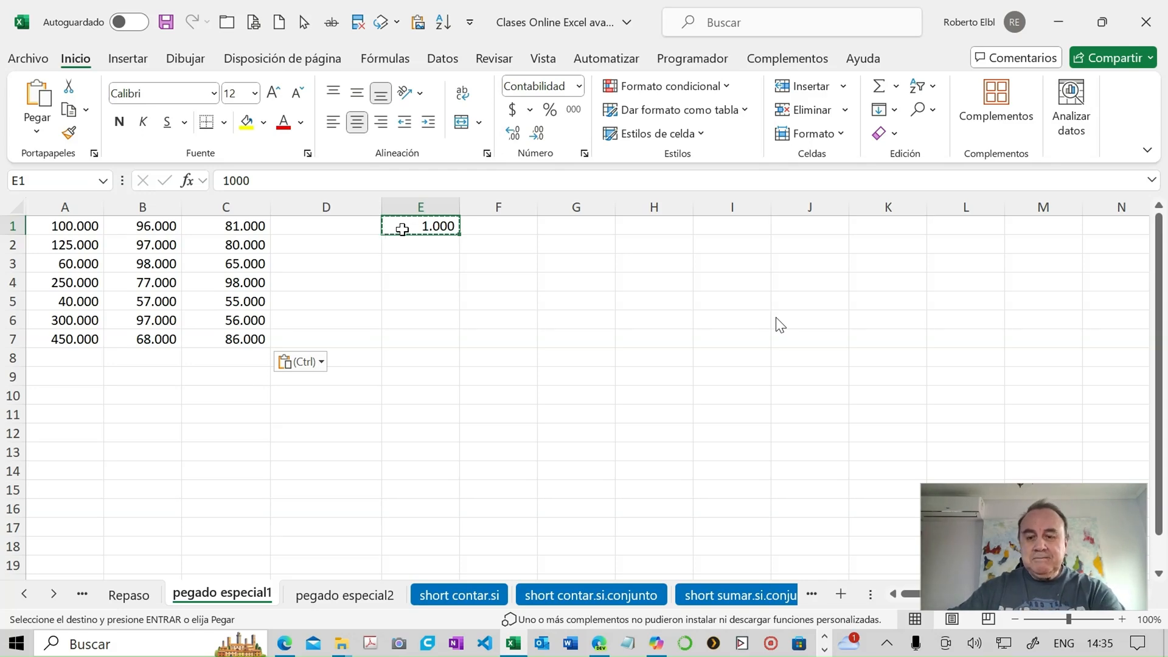
pyautogui.hotkey('ctrl', 'z')
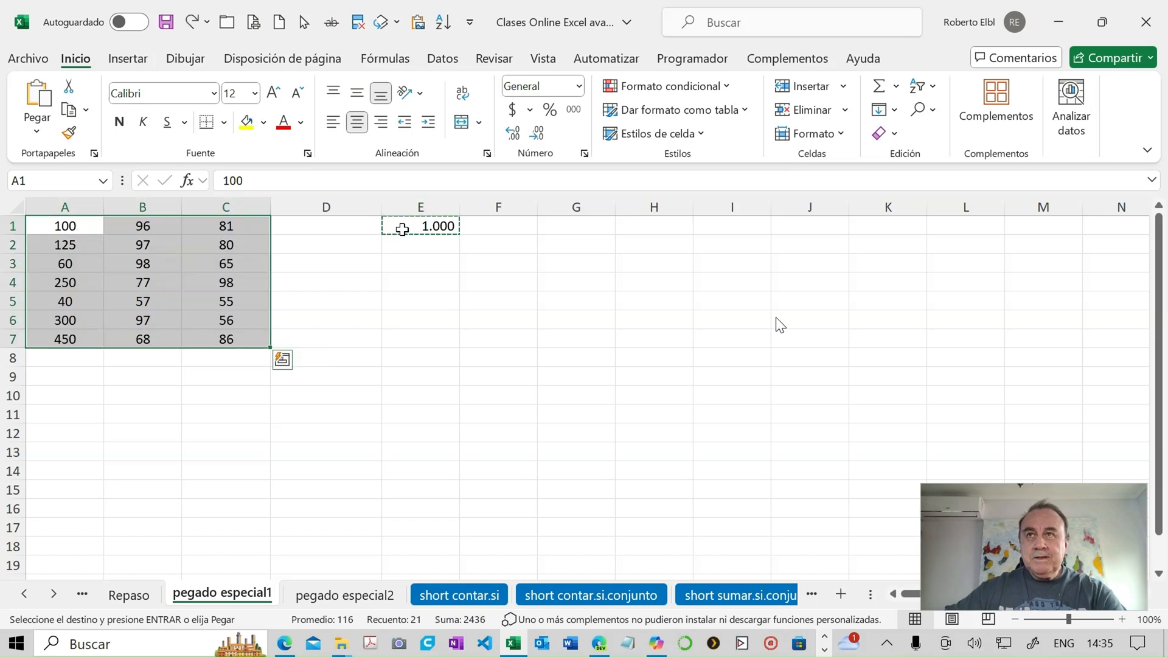
pyautogui.click(420, 230)
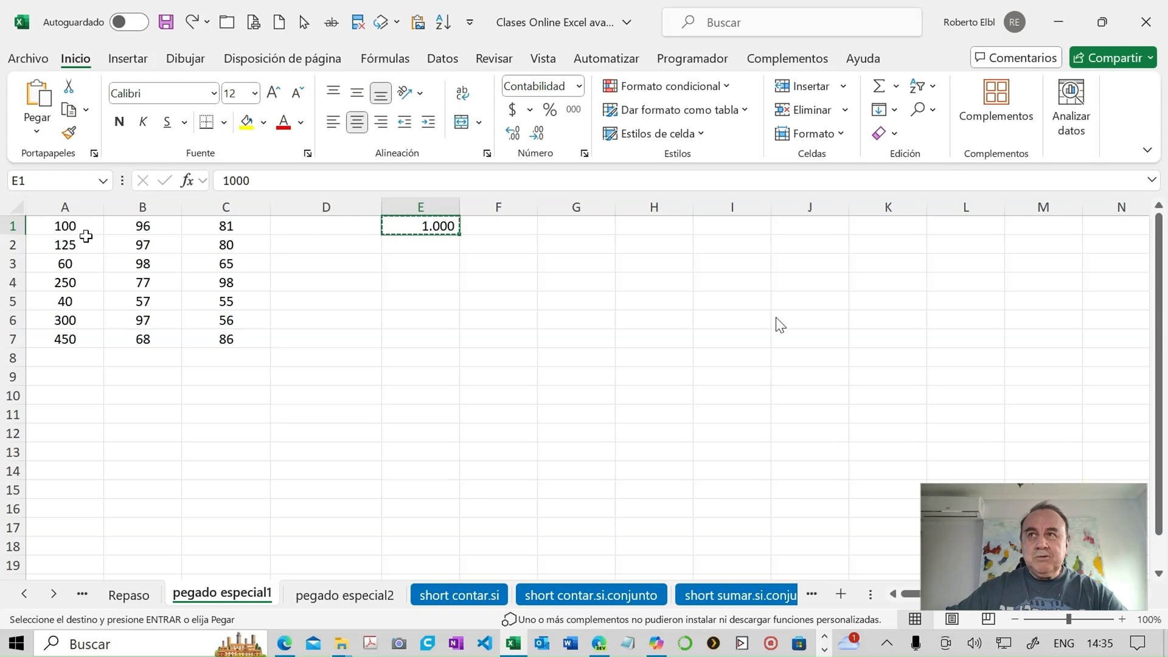
# - Divide the values in A1:C7 by the copied 1000 with the Paste Special operation Dividir and display two decimals
pyautogui.moveTo(67, 226); pyautogui.dragTo(214, 337)
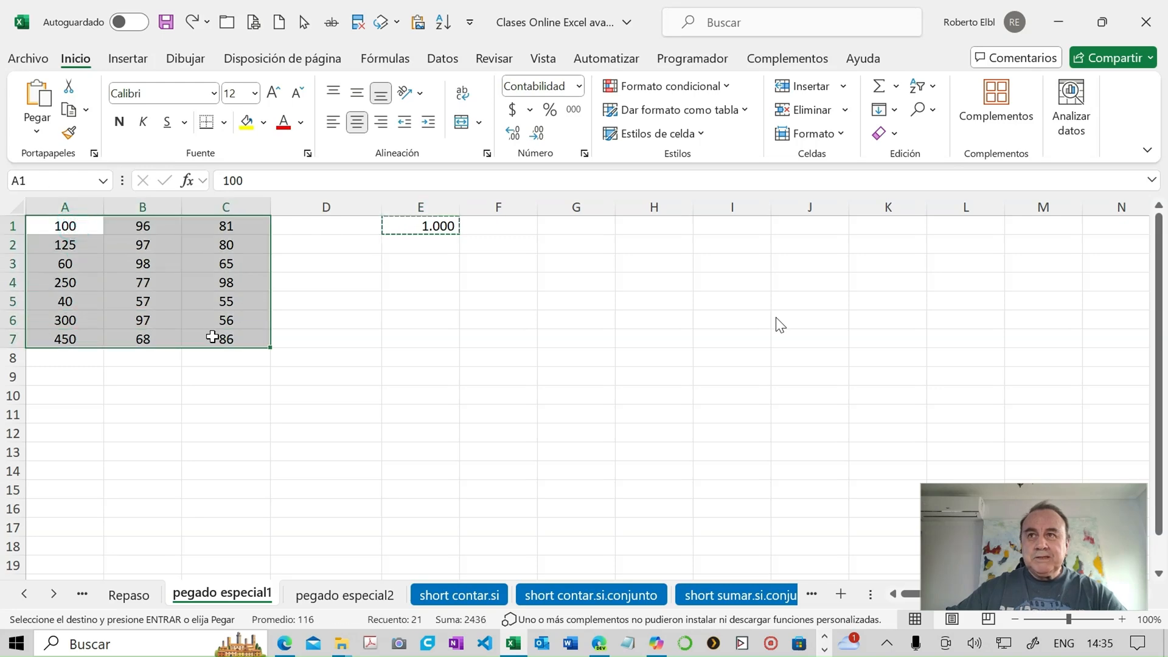
pyautogui.click(37, 130)
pyautogui.click(130, 349)
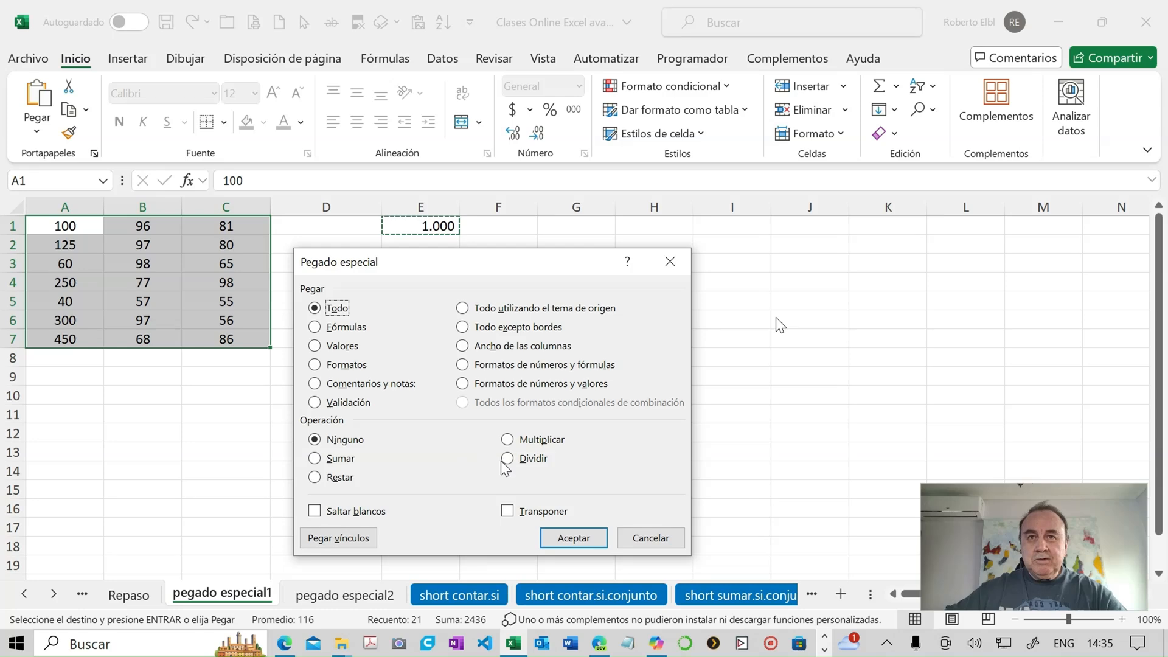
pyautogui.click(505, 461)
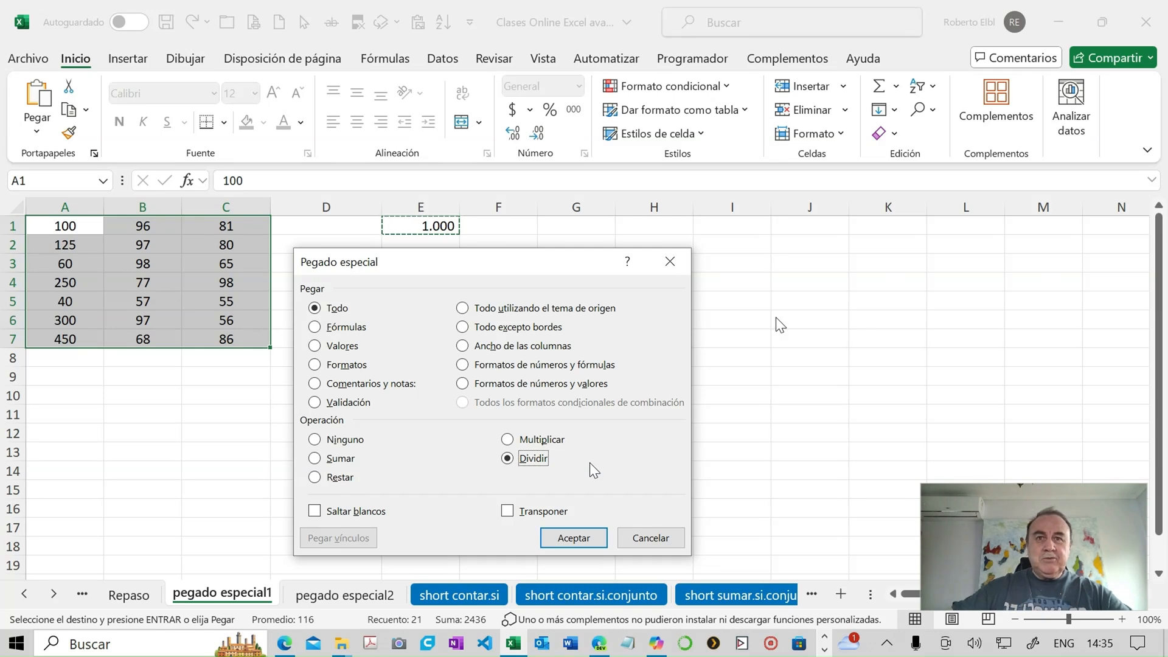
pyautogui.click(576, 538)
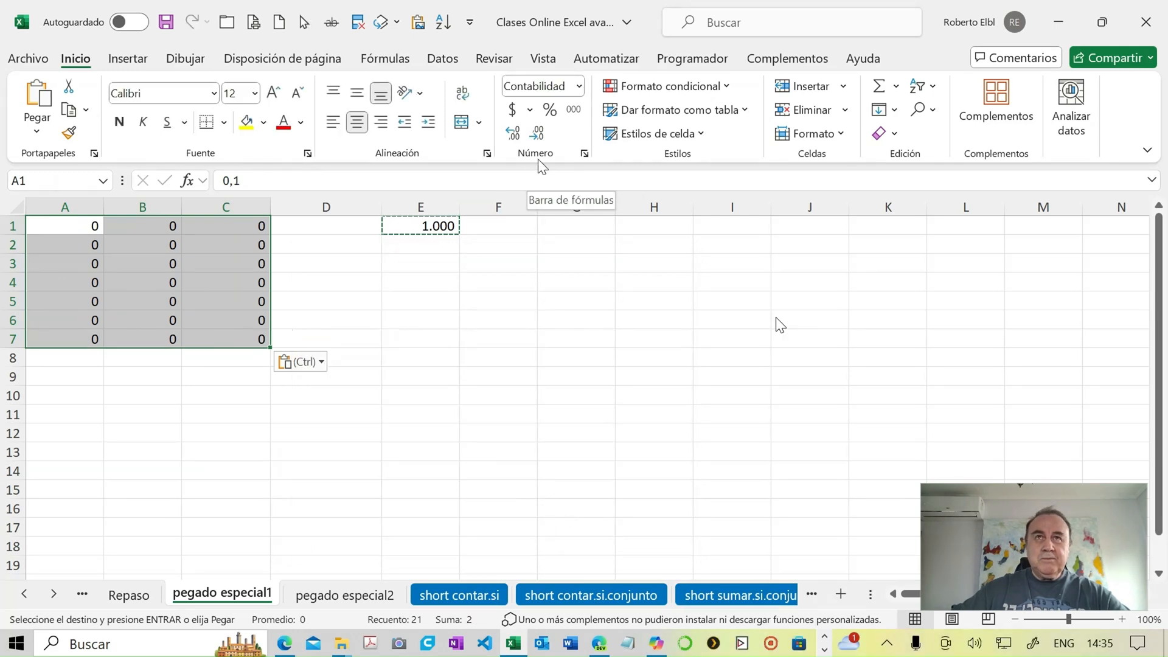
pyautogui.click(513, 135)
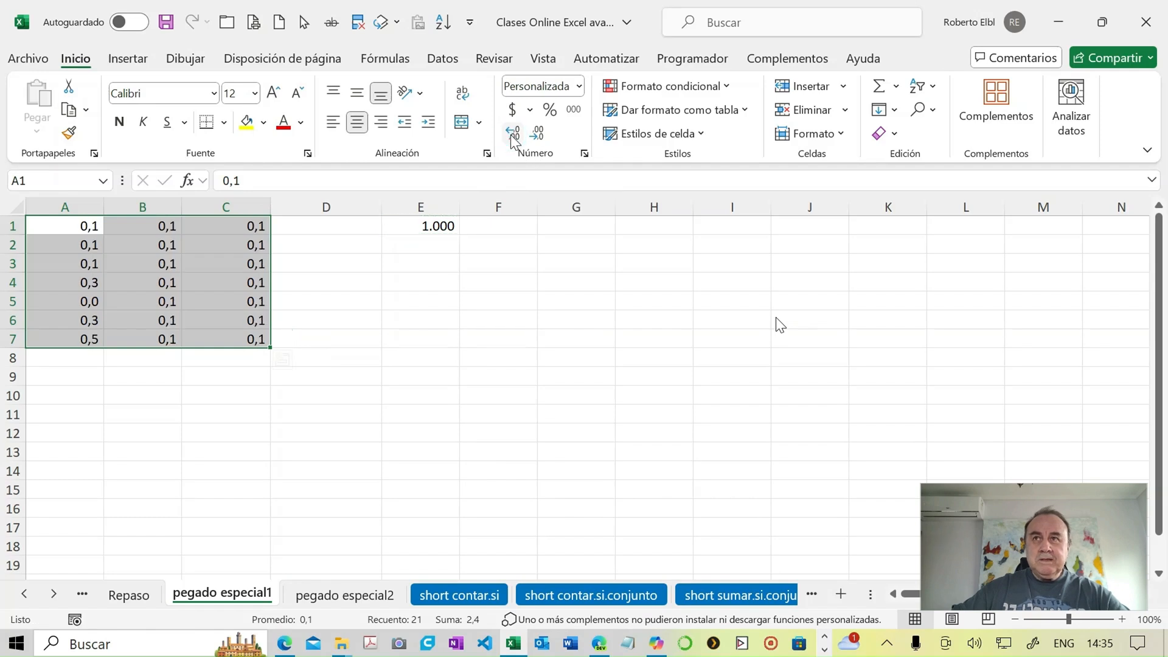
pyautogui.click(512, 135)
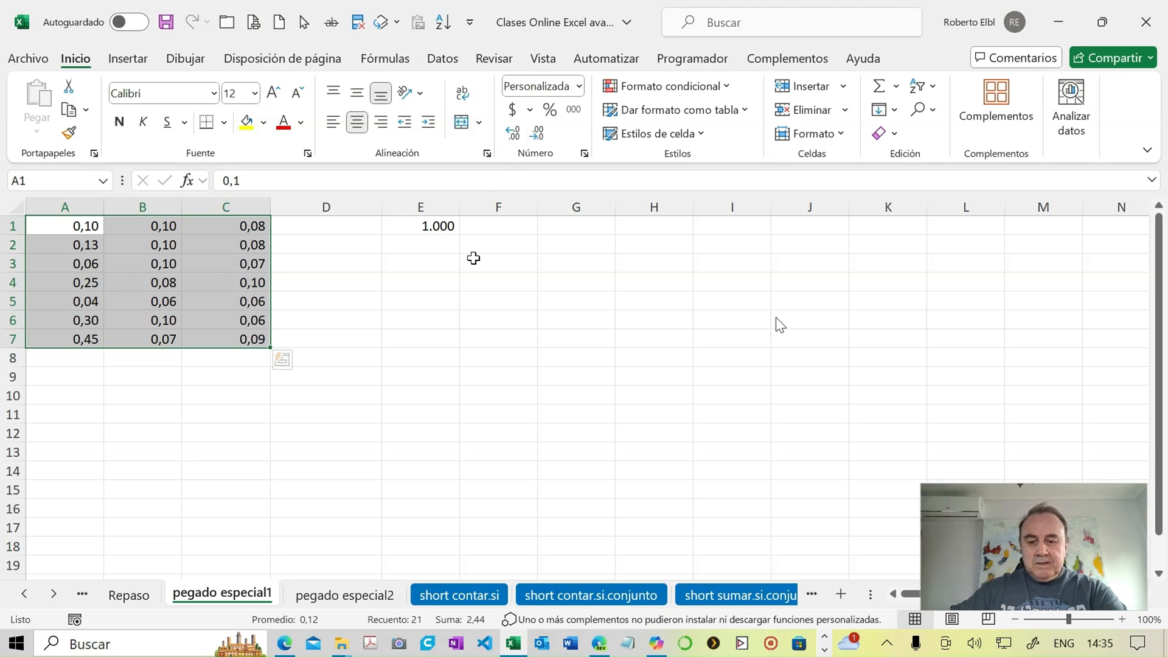
# - Undo both decimal increases and the division applied to A1:C7
pyautogui.hotkey('ctrl', 'z')
pyautogui.hotkey('ctrl', 'z')
pyautogui.hotkey('ctrl', 'z')
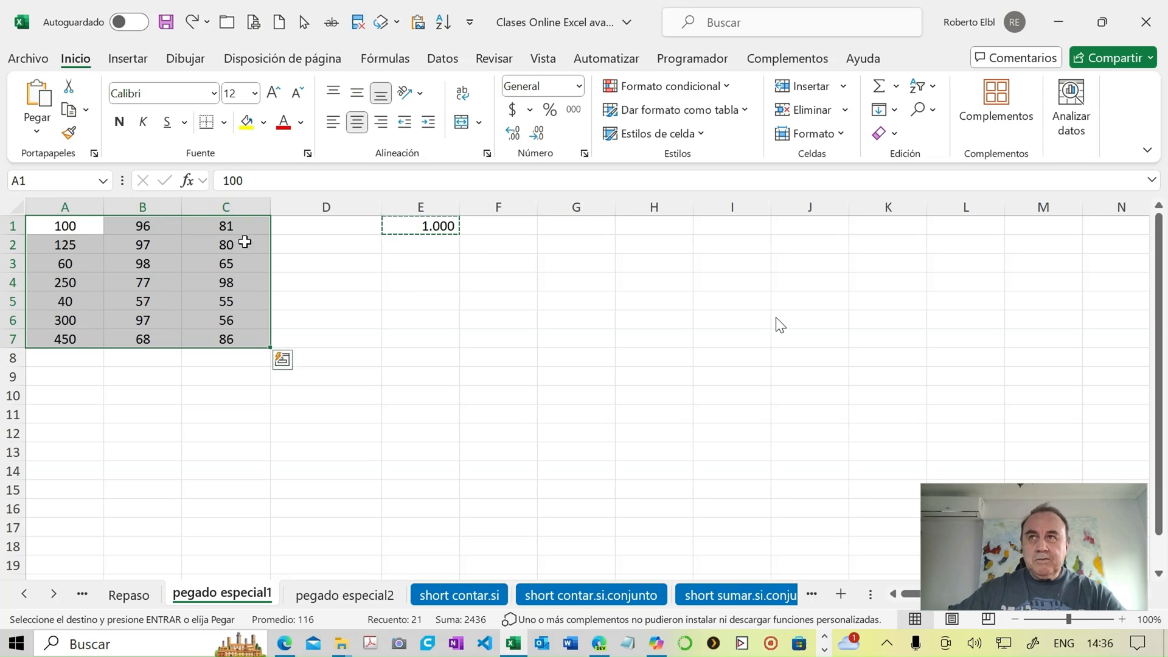
# - Add the copied 1000 to the values in A1:C7 with the Paste Special operation Sumar, and undo it
pyautogui.click(45, 133)
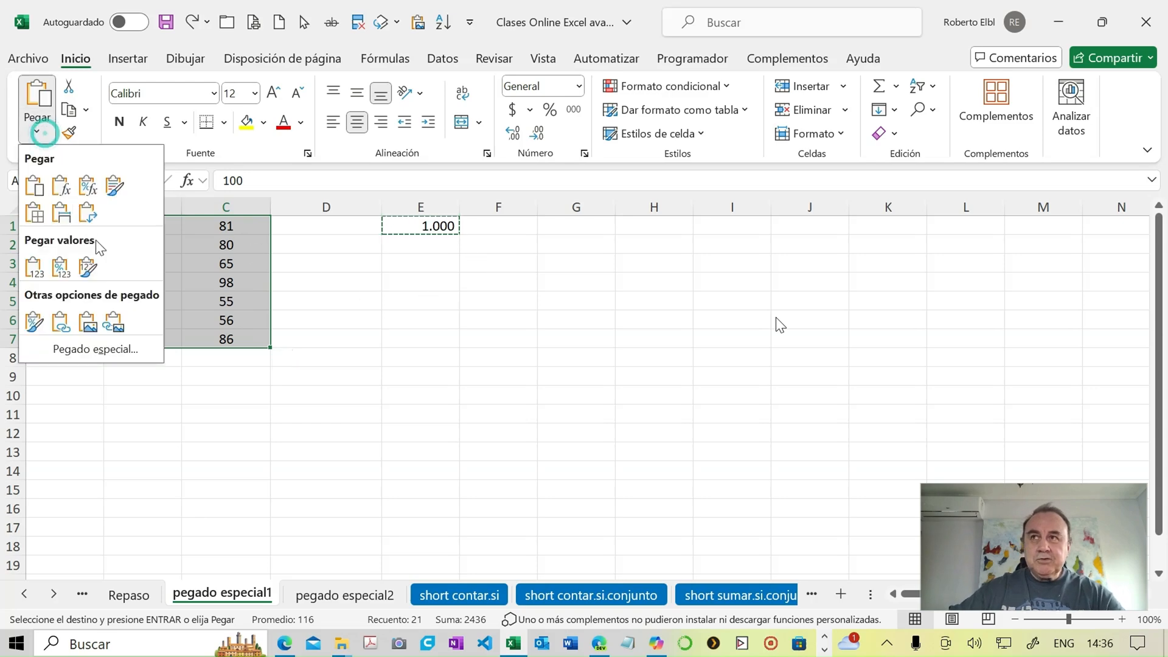
pyautogui.click(142, 350)
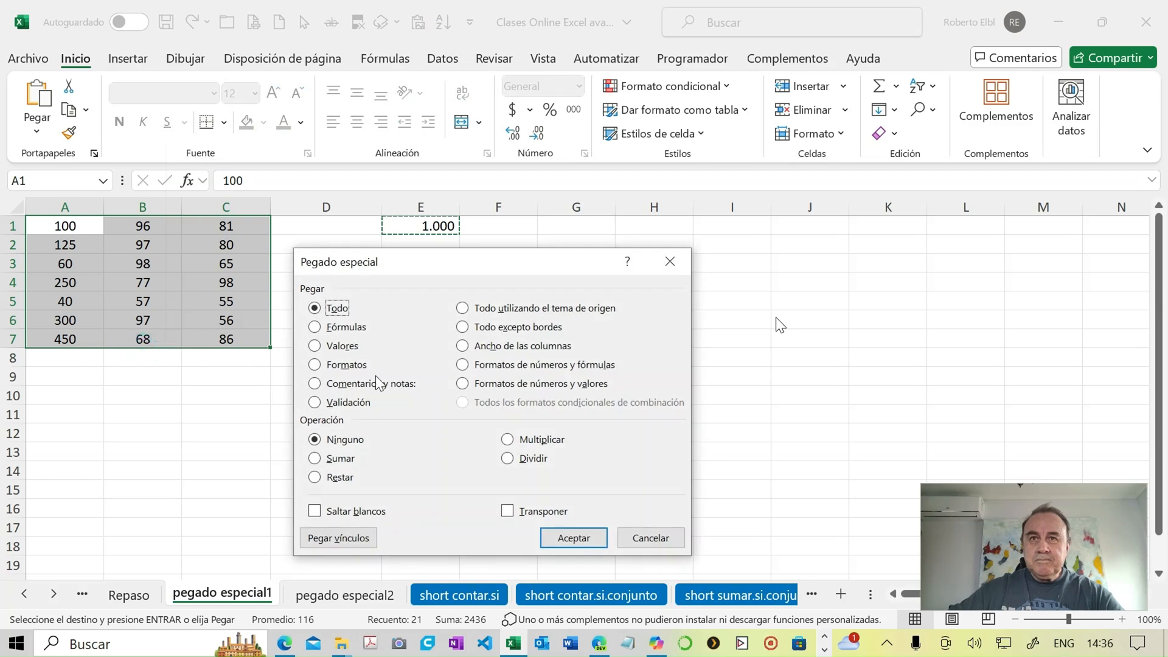
pyautogui.click(322, 459)
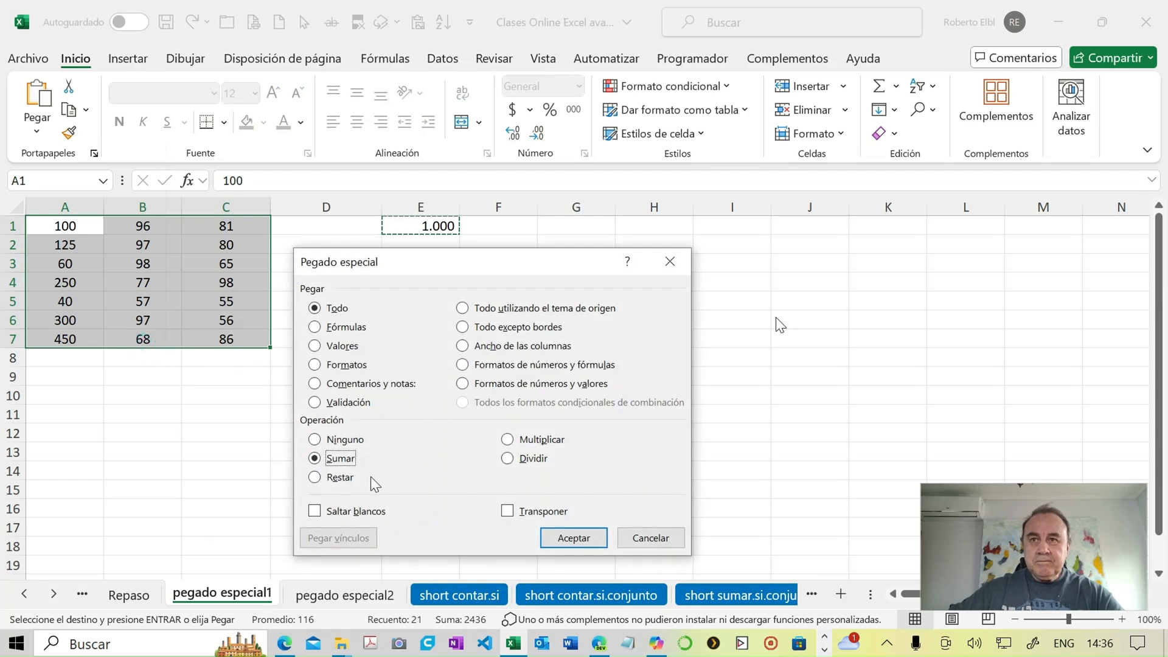
pyautogui.click(550, 538)
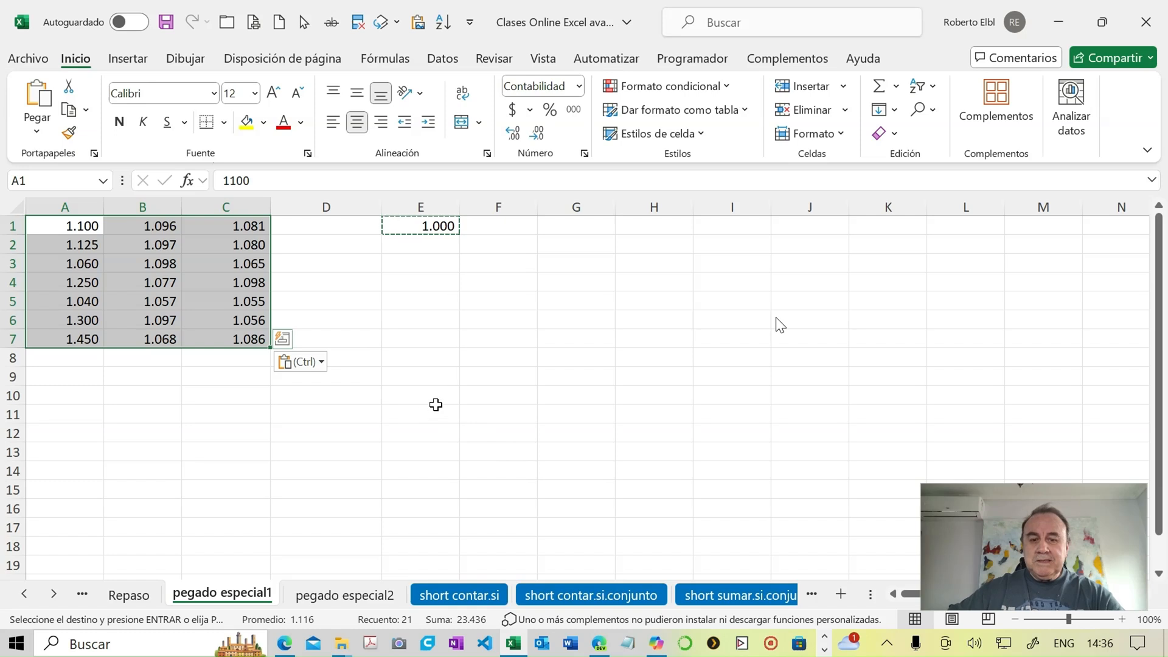
pyautogui.hotkey('ctrl', 'z')
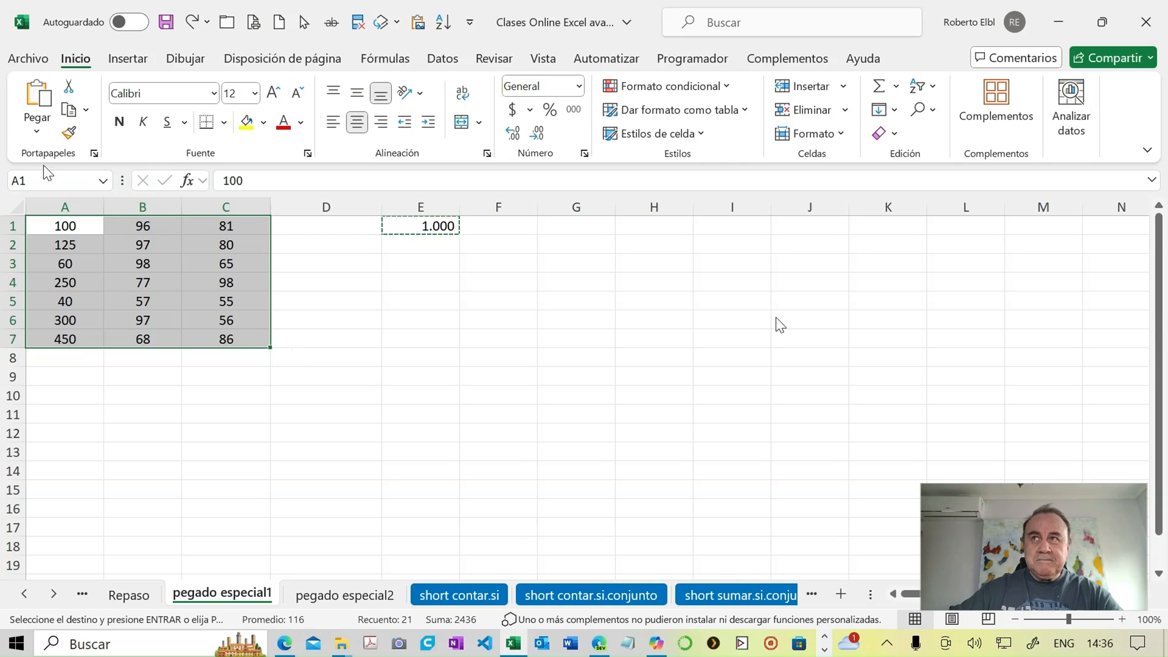
# - Subtract the copied 1000 from the values in A1:C7 with the Paste Special operation Restar, and undo it
pyautogui.click(35, 137)
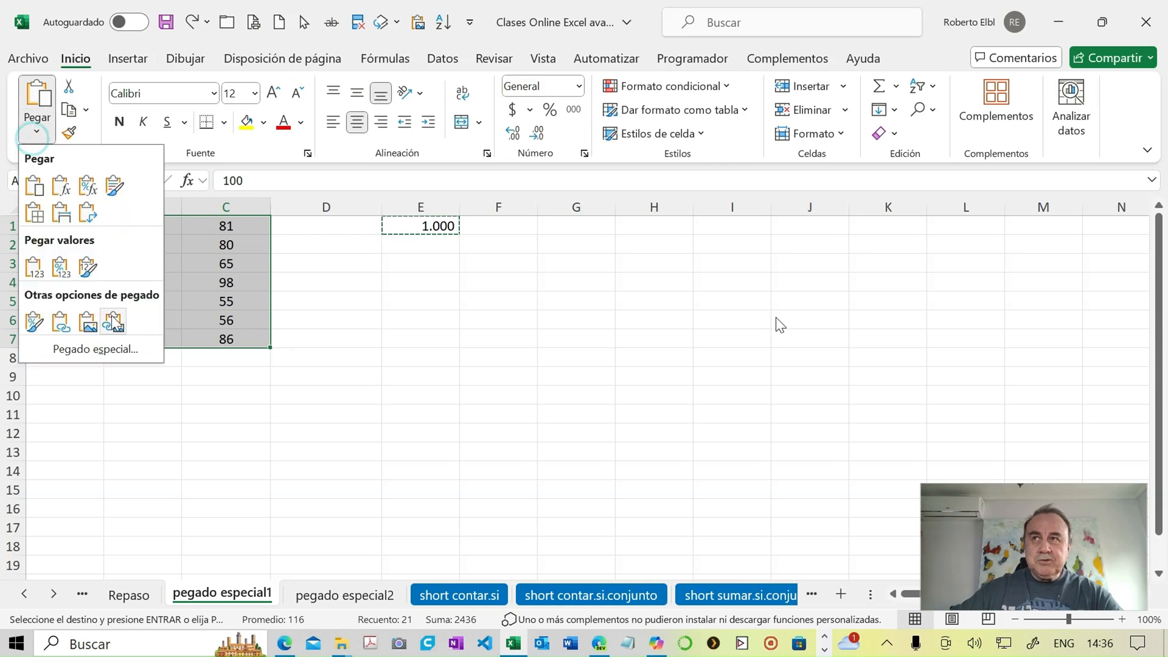
pyautogui.click(124, 351)
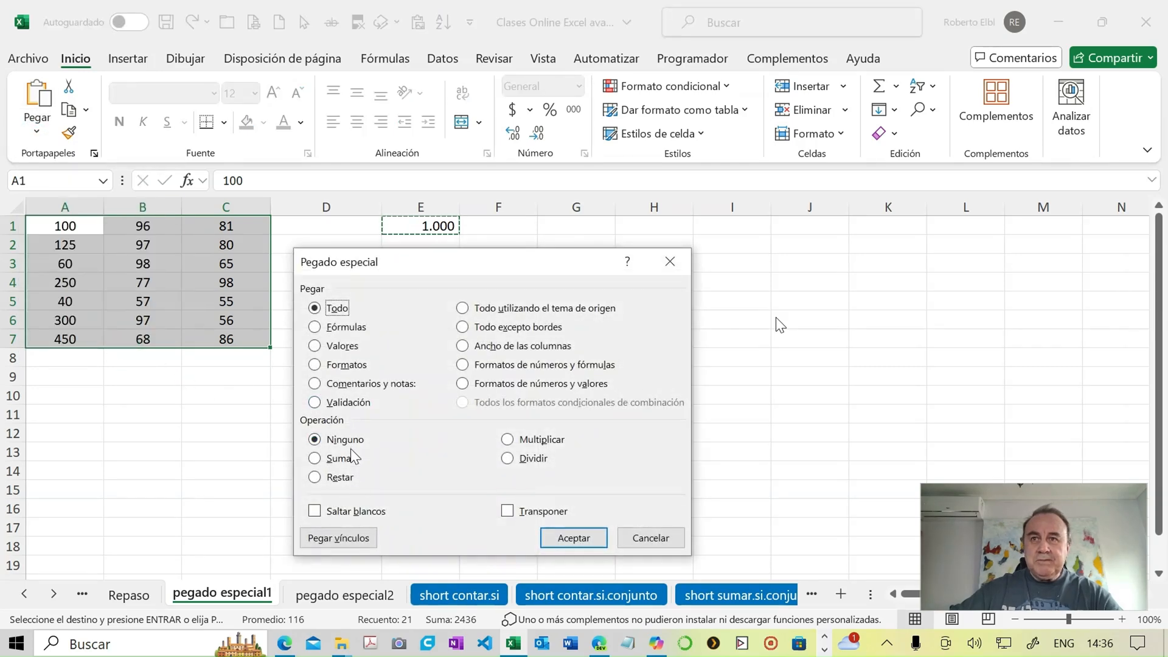
pyautogui.click(337, 478)
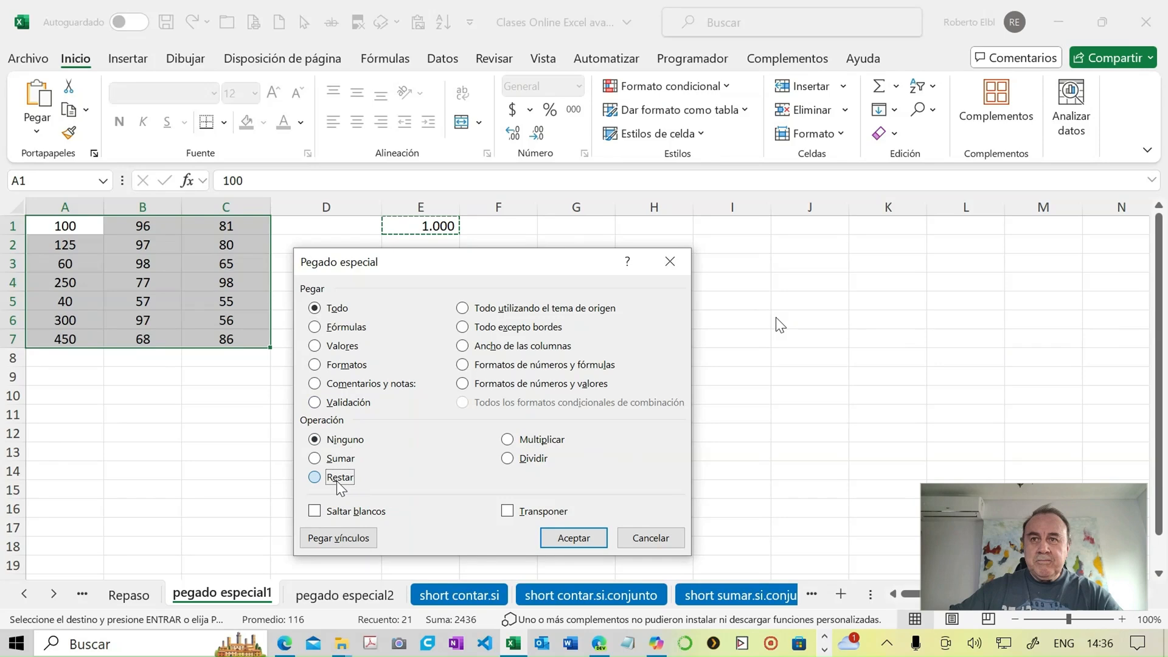
pyautogui.click(552, 539)
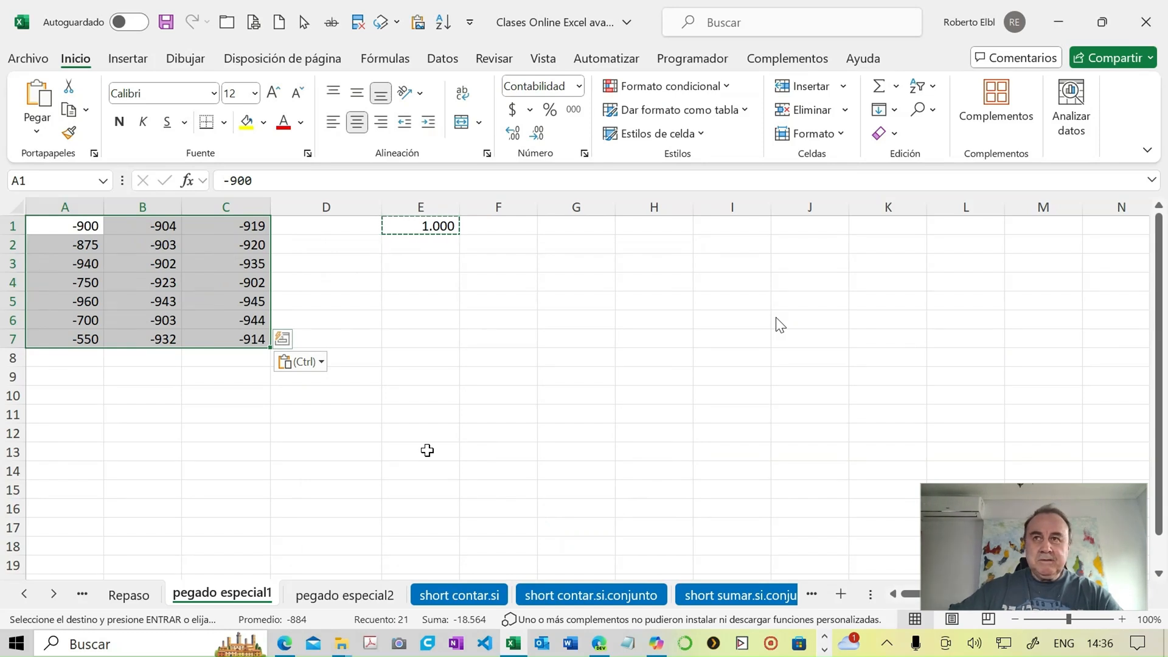
pyautogui.hotkey('ctrl', 'z')
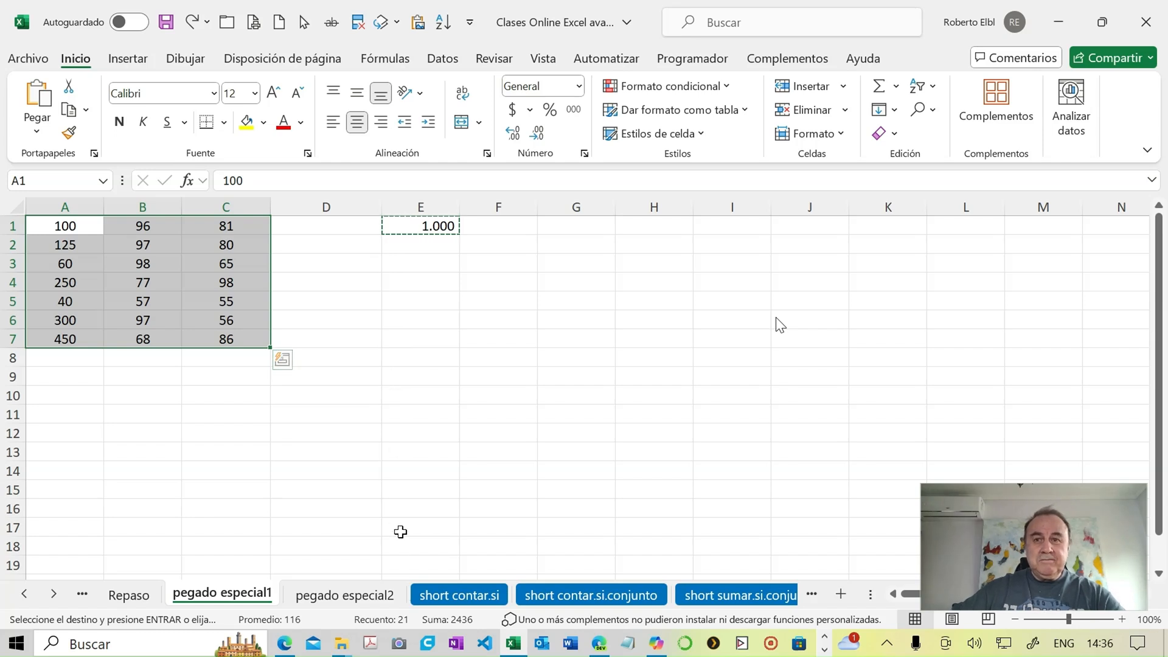
# - Enter 10% in cell F1 of the pegado especial2 sheet
pyautogui.click(388, 595)
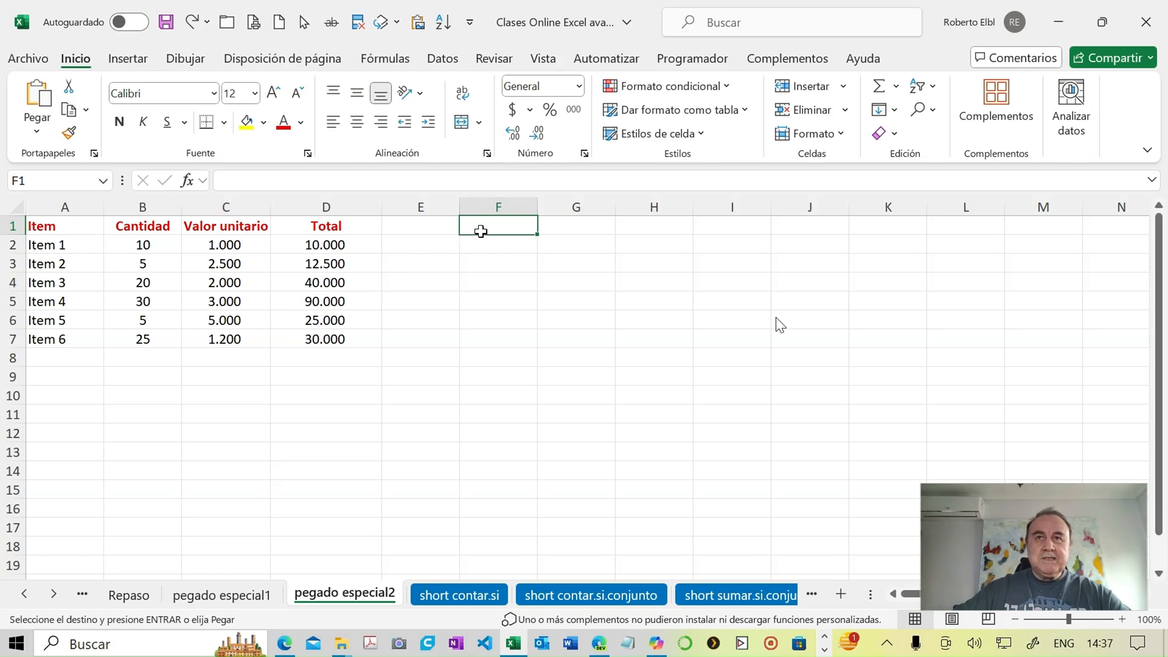
pyautogui.write('1')
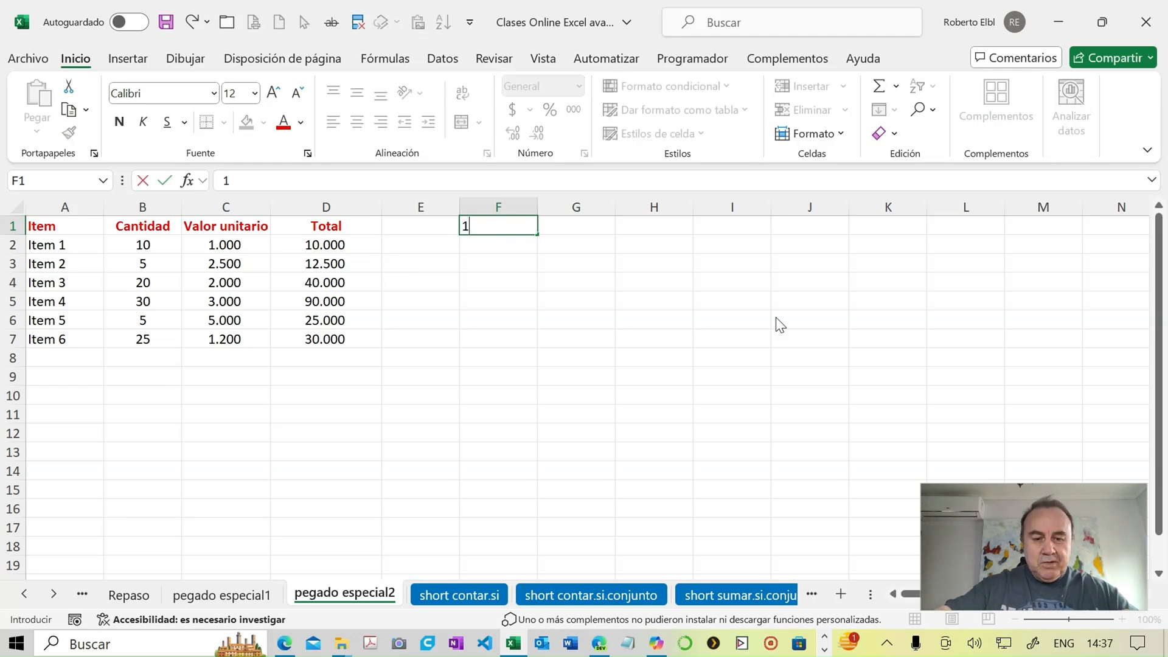
pyautogui.write('0')
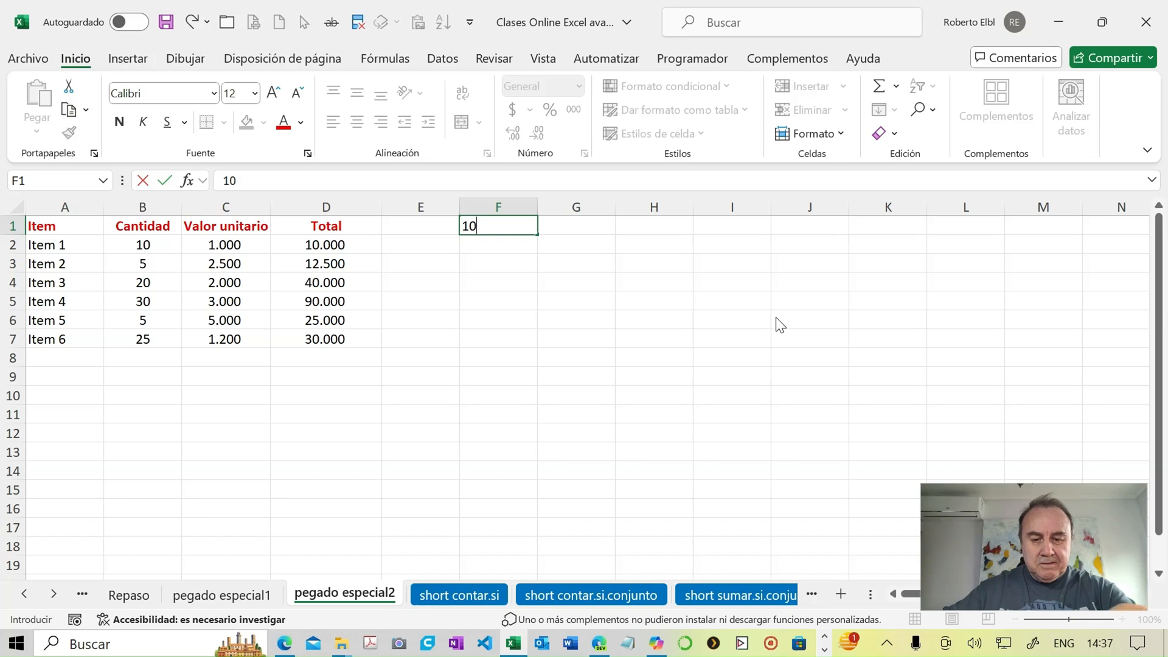
pyautogui.write('%')
pyautogui.press('Return')
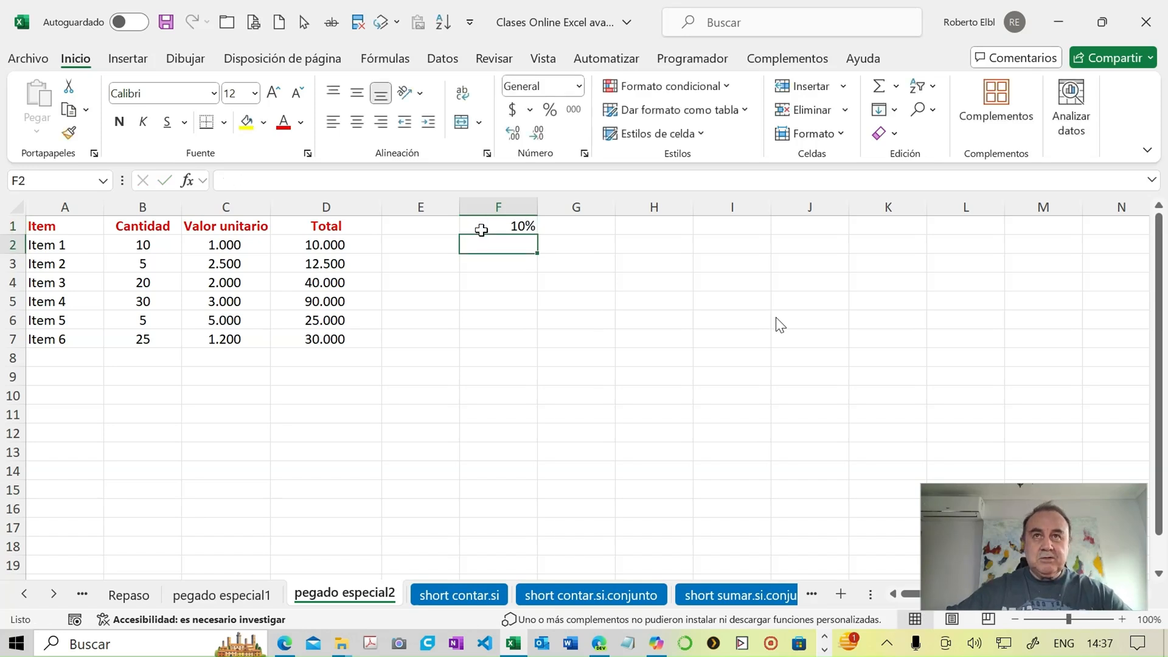
# - Enter the formula =(1+$F$1) in cell G1, with an absolute reference to the percentage cell
pyautogui.click(572, 226)
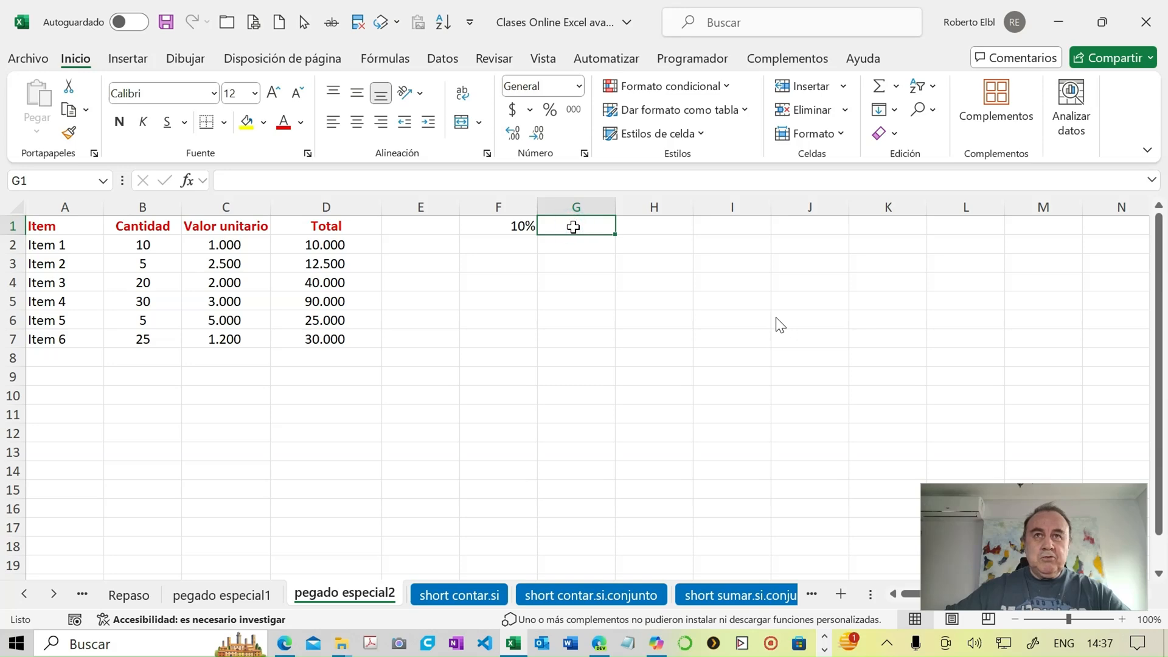
pyautogui.write('=')
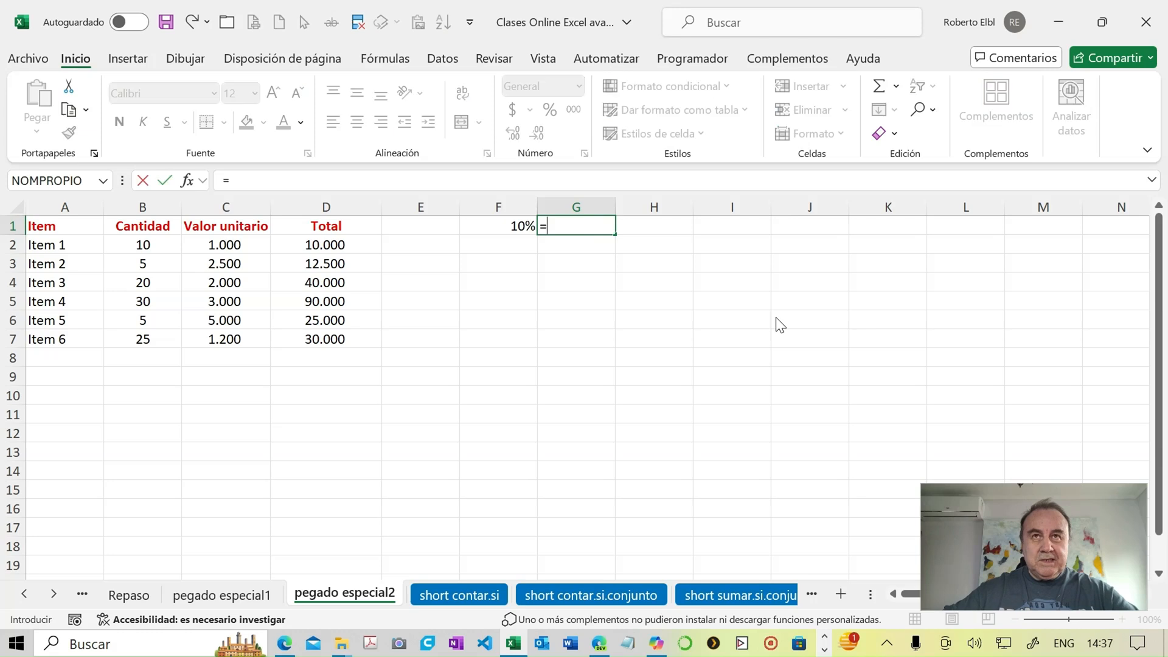
pyautogui.write('(')
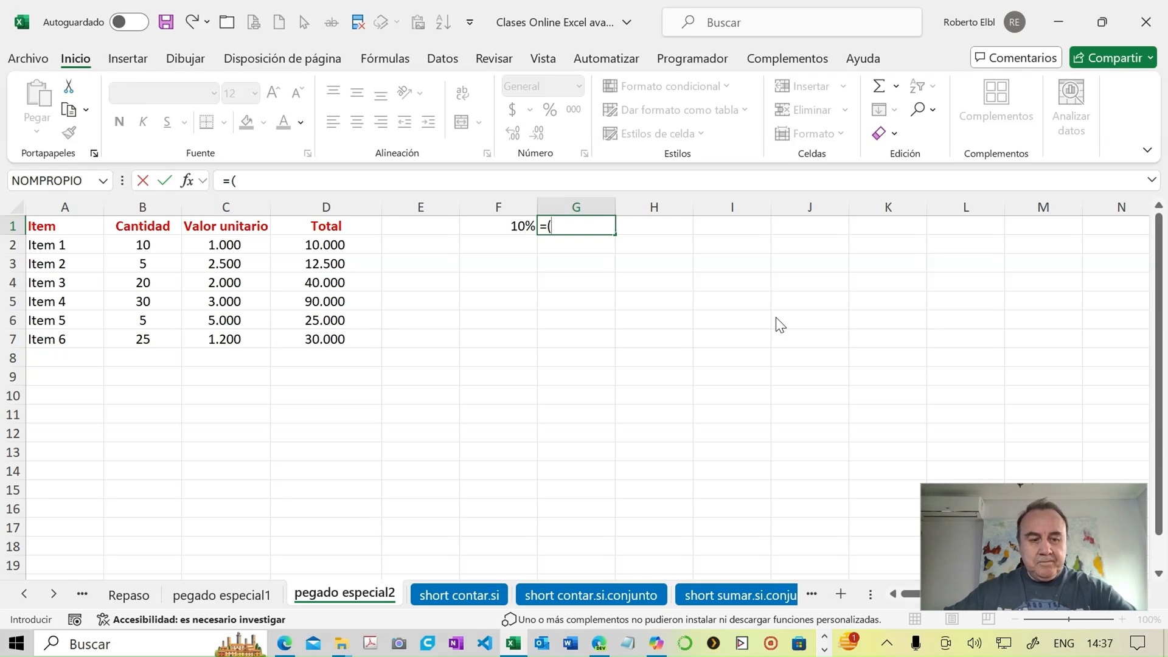
pyautogui.write('+')
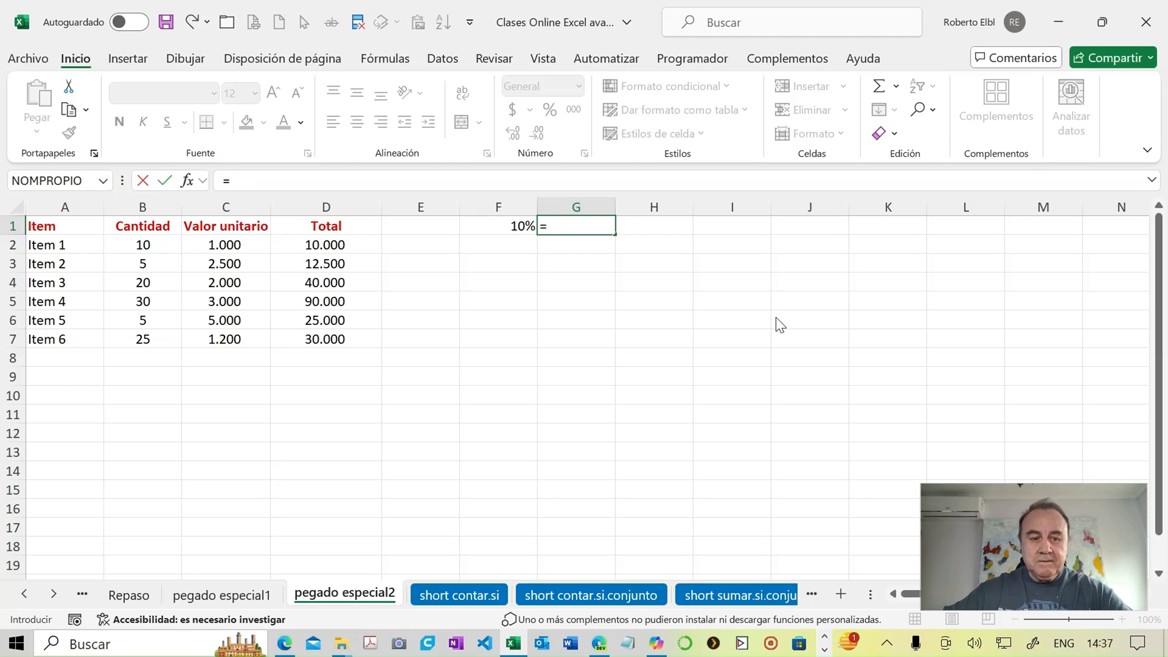
pyautogui.write('1+')
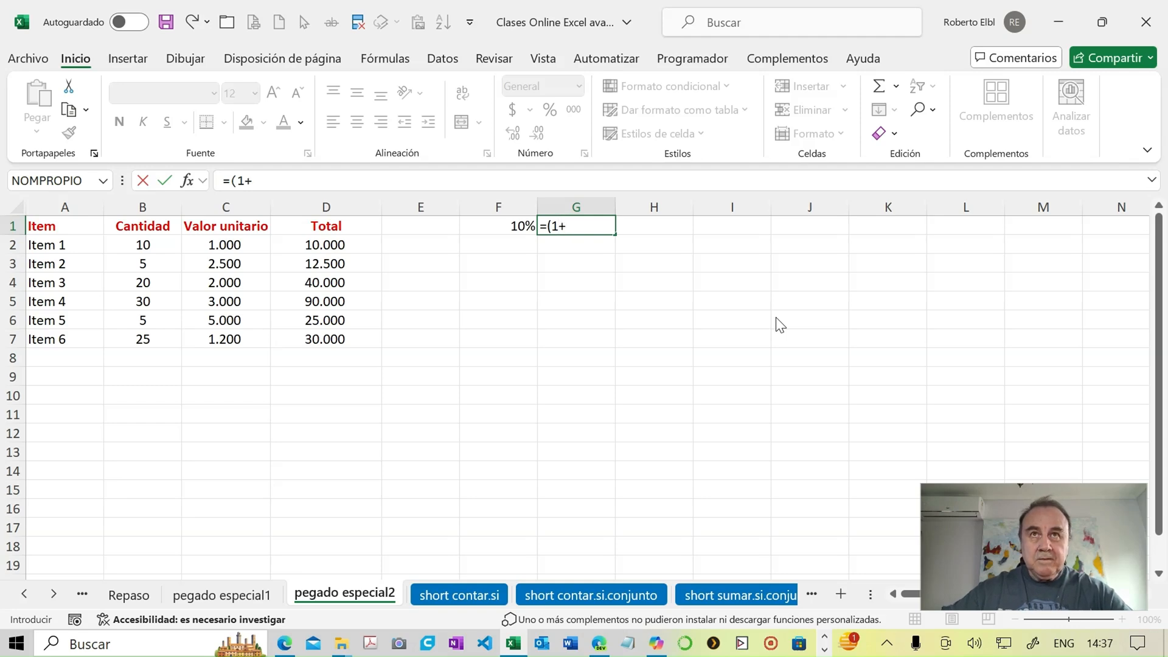
pyautogui.click(501, 228)
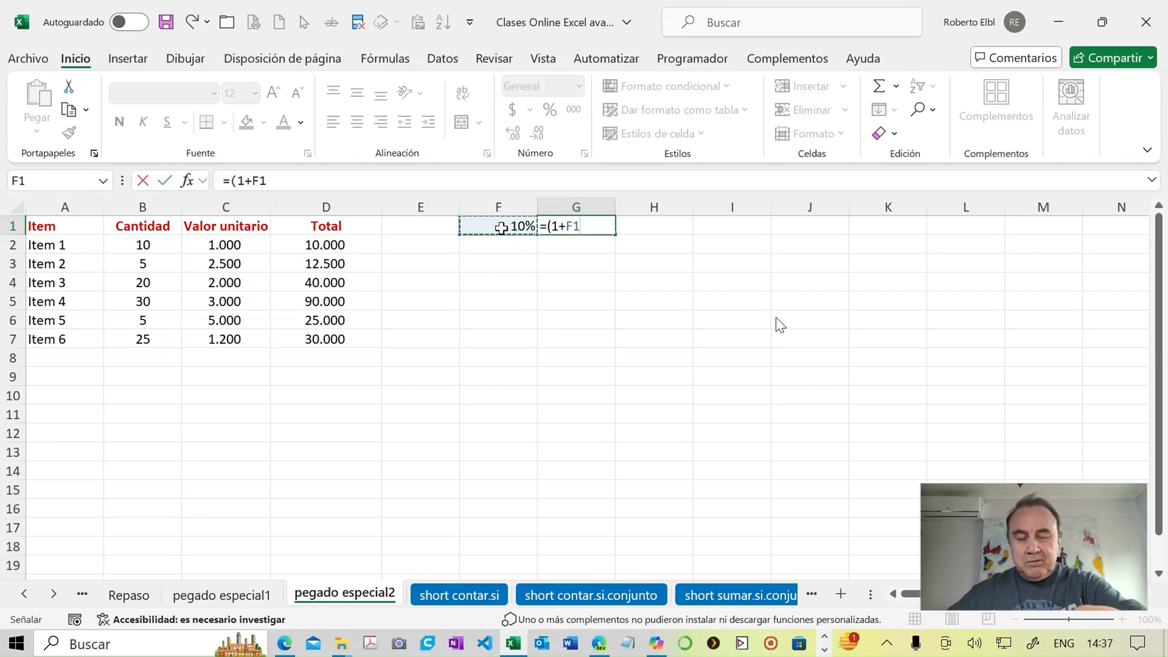
pyautogui.press('F4')
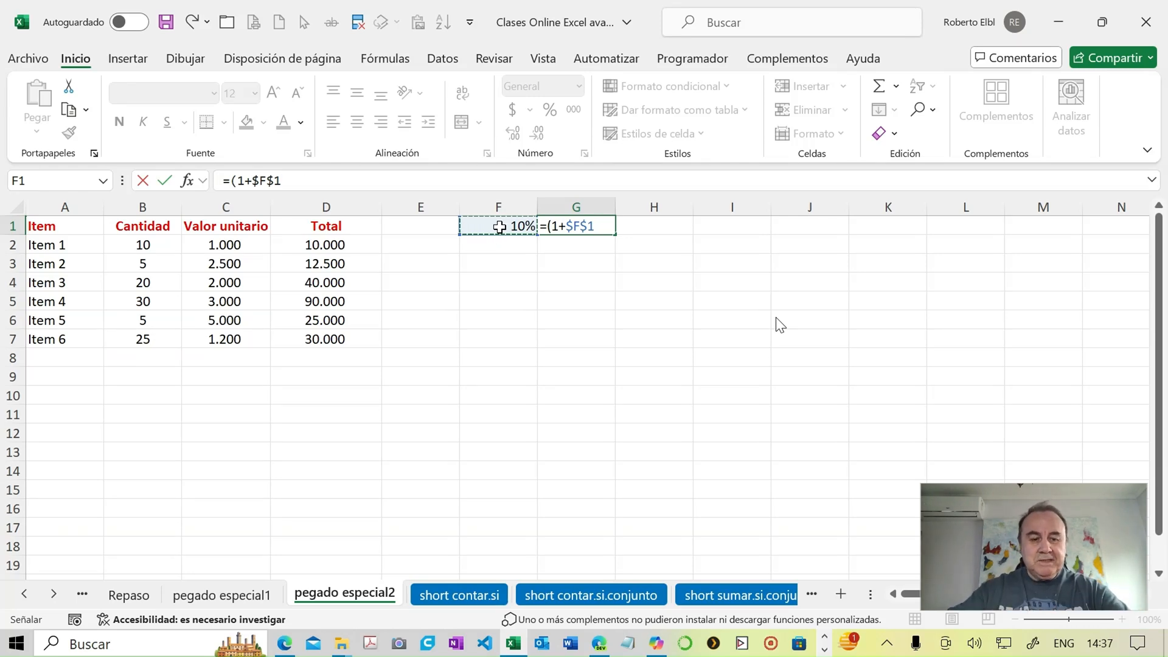
pyautogui.write(')')
pyautogui.press('Return')
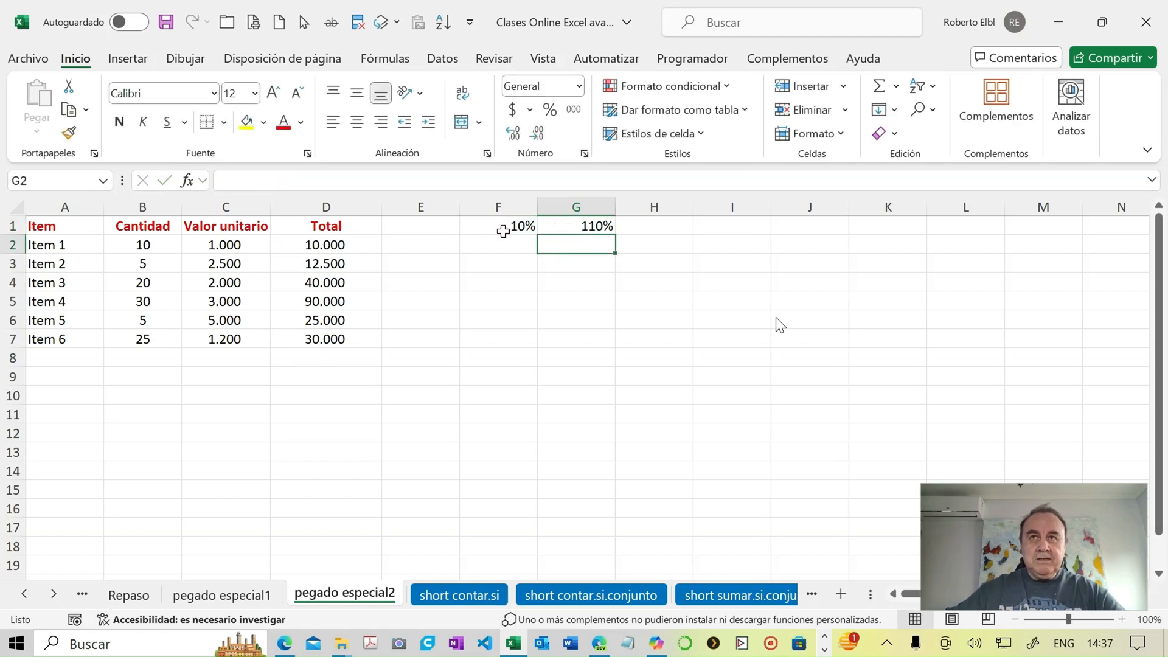
# - Display the sheet's formulas to check the Valor unitario and Total columns, and return to showing values
pyautogui.click(220, 246)
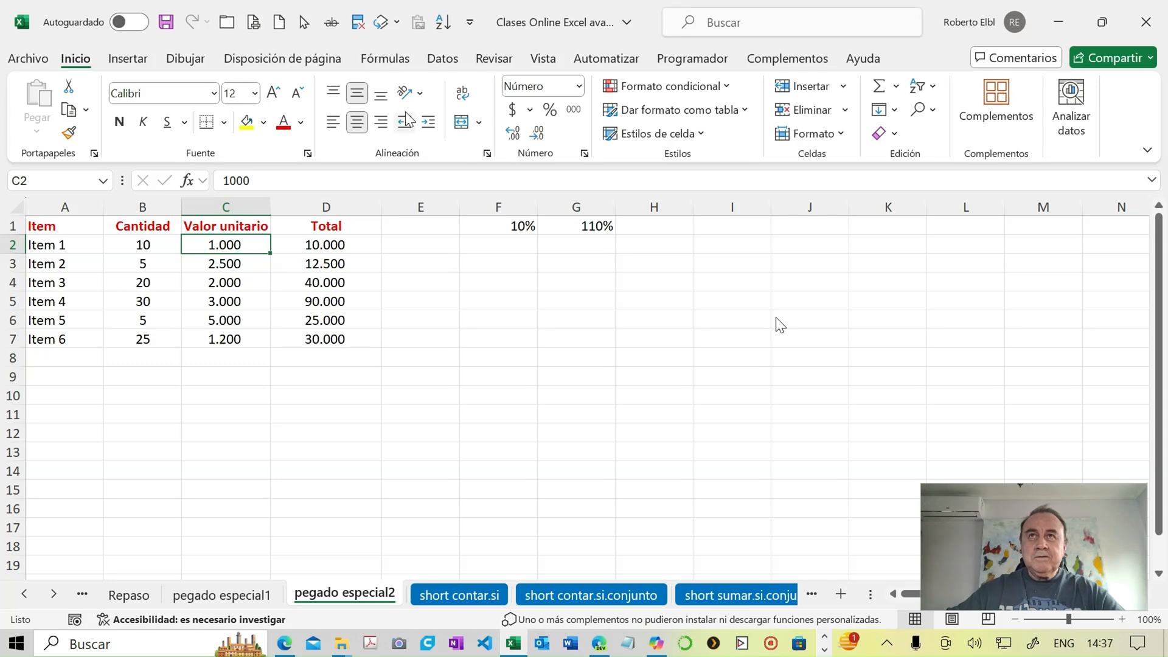
pyautogui.click(388, 63)
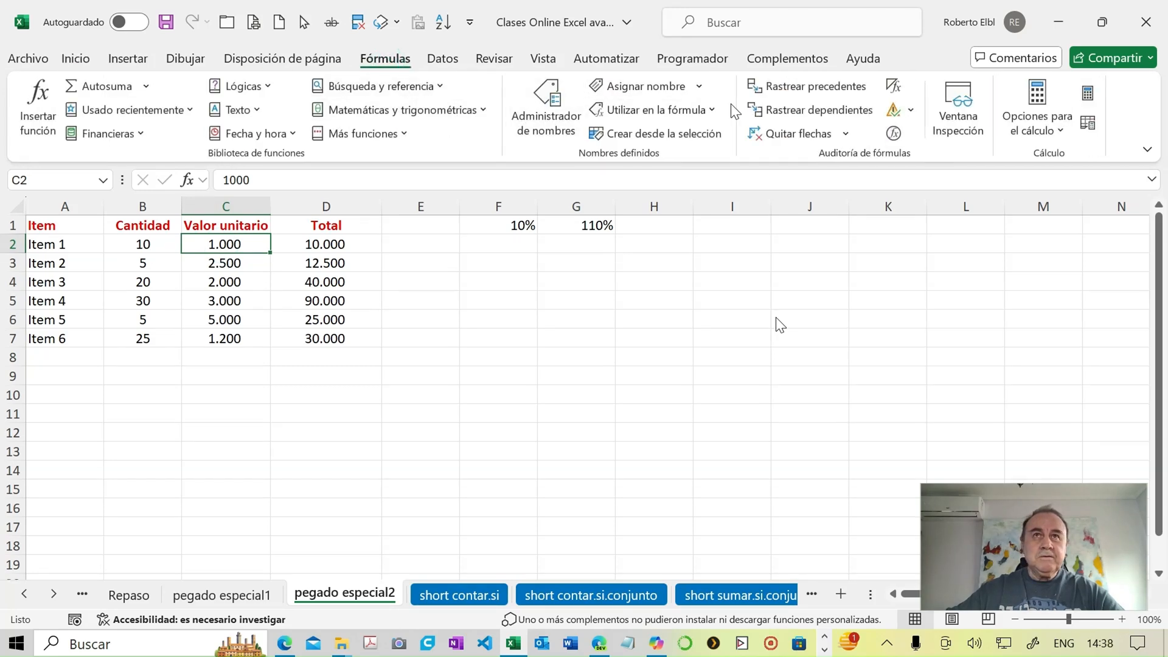
pyautogui.click(538, 61)
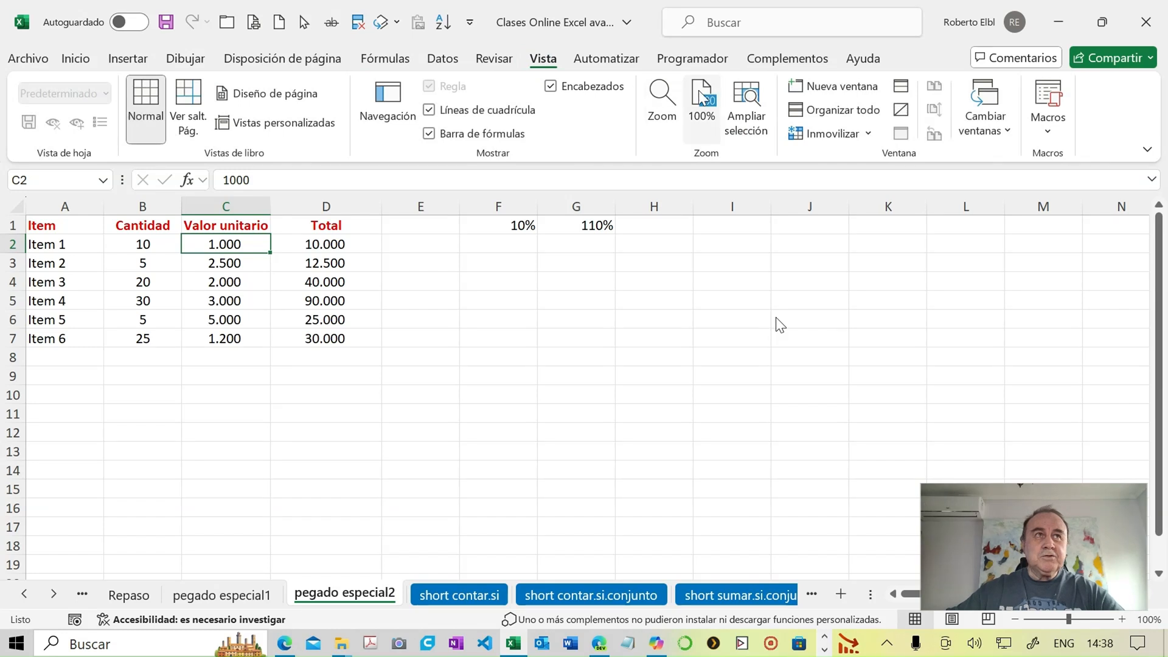
pyautogui.click(386, 63)
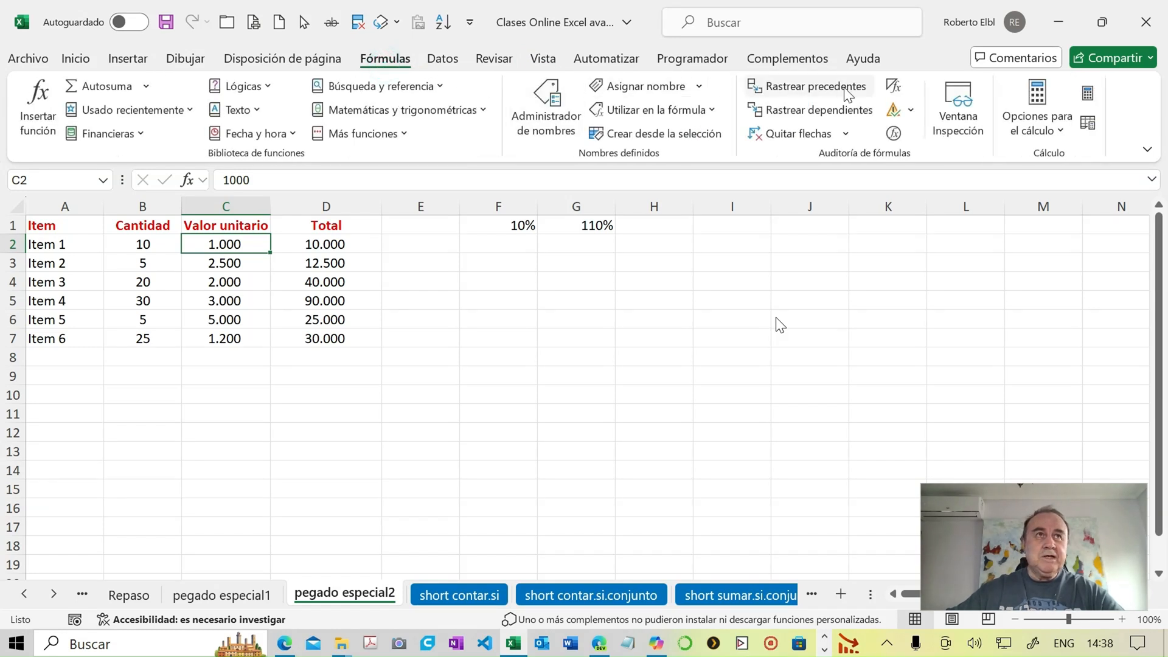
pyautogui.click(894, 87)
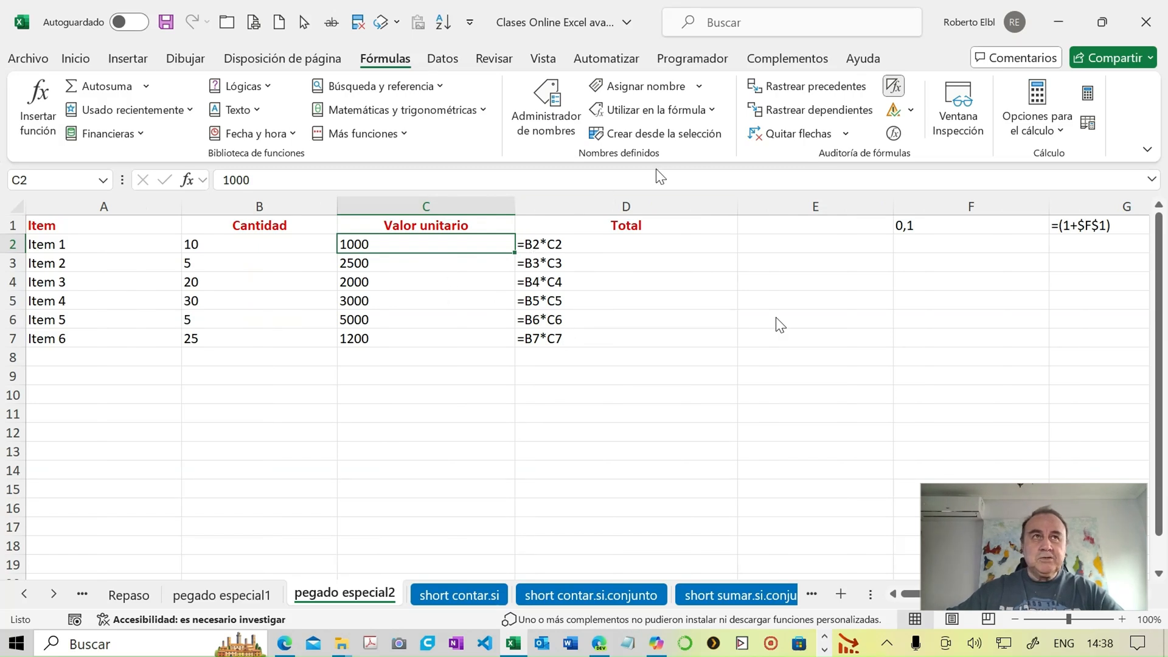
pyautogui.click(892, 88)
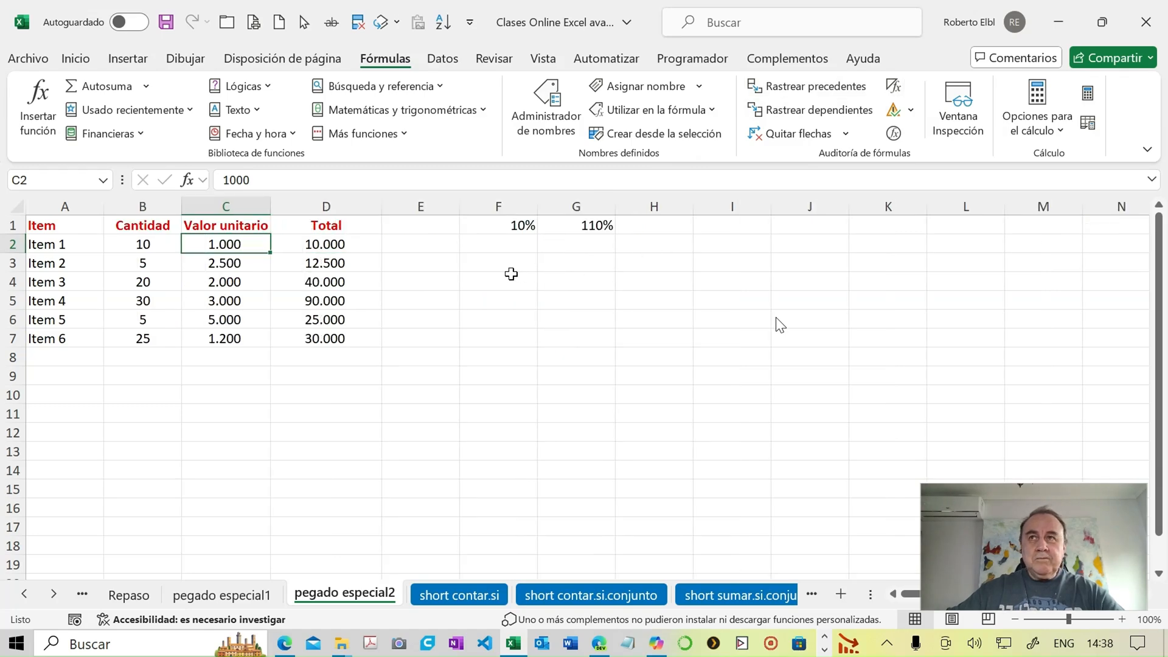
# - Copy G1 and multiply the unit values in C2:C7 by it with the Paste Special operation Multiplicar
pyautogui.click(560, 227)
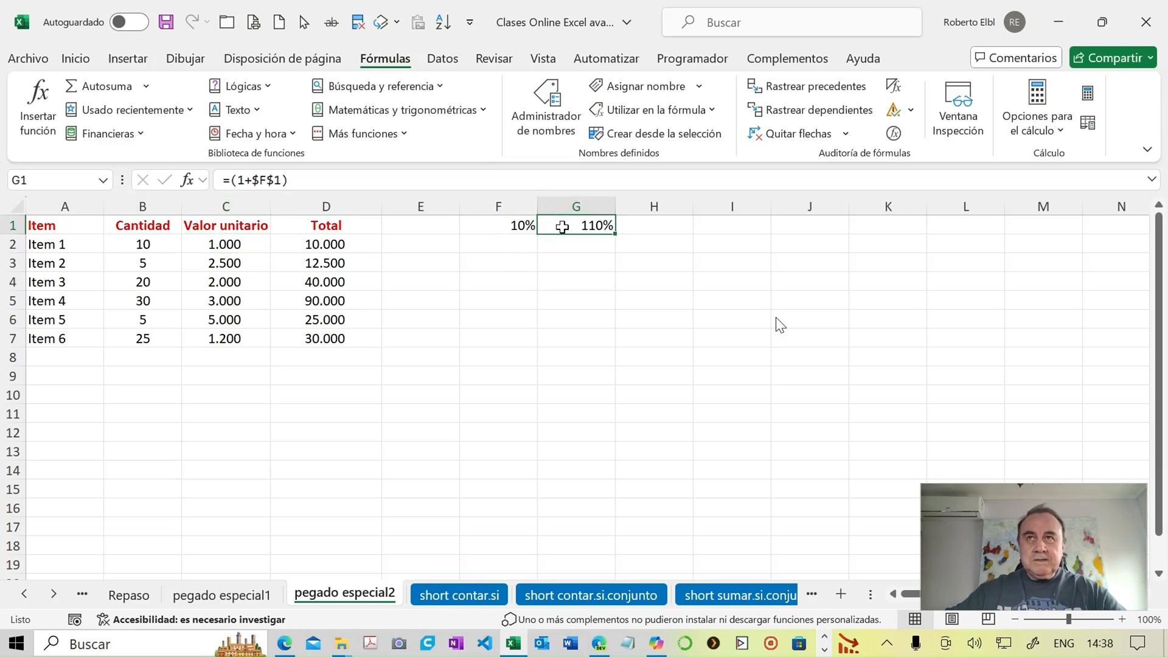
pyautogui.hotkey('ctrl', 'c')
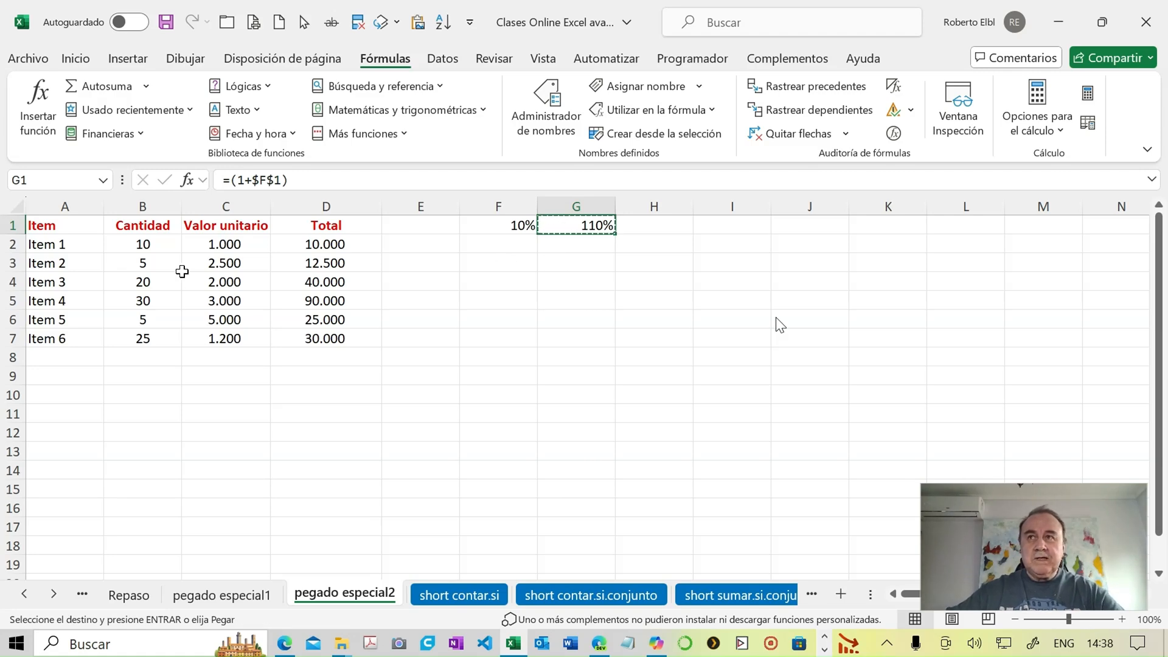
pyautogui.moveTo(204, 244); pyautogui.dragTo(225, 337)
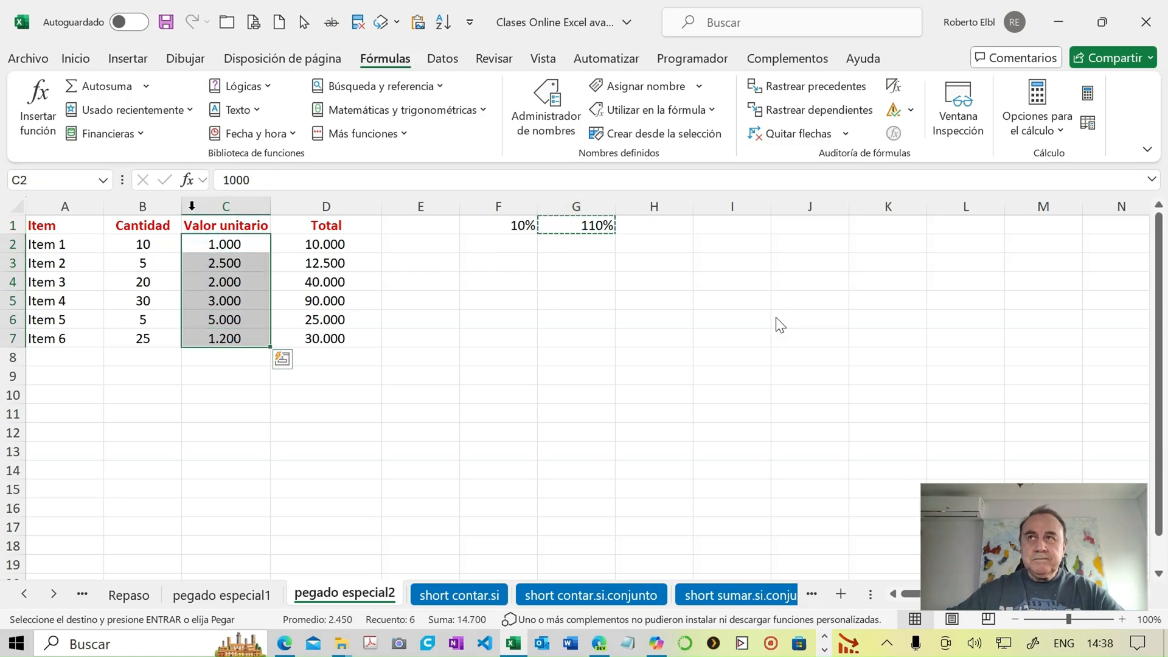
pyautogui.click(75, 57)
pyautogui.click(38, 136)
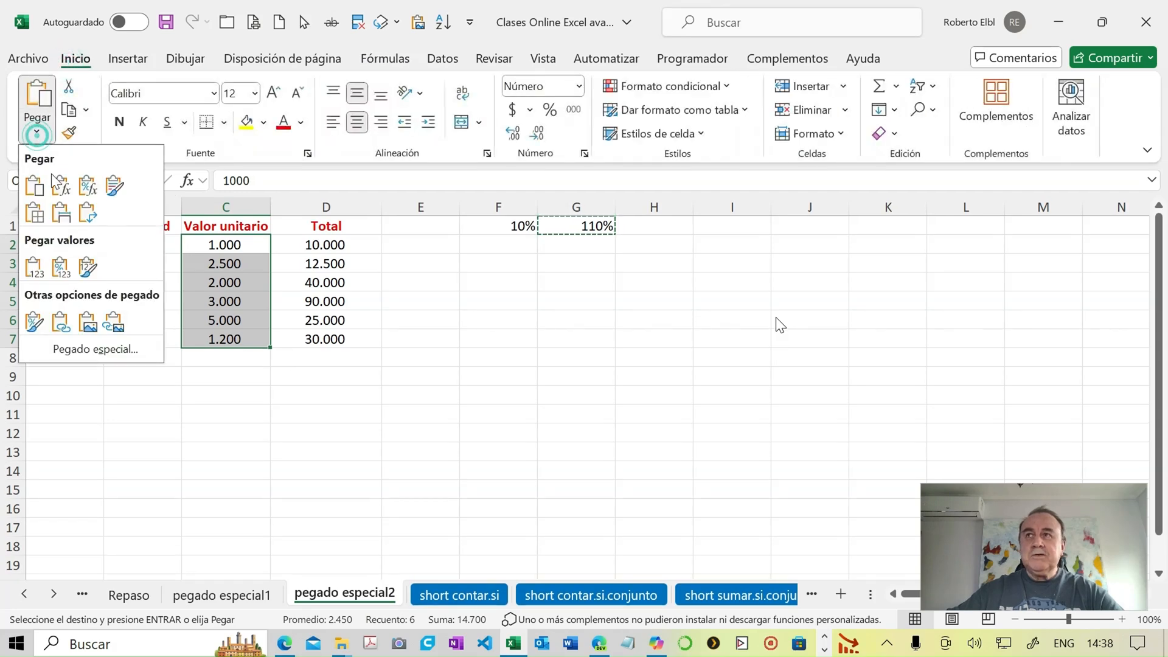
pyautogui.click(118, 345)
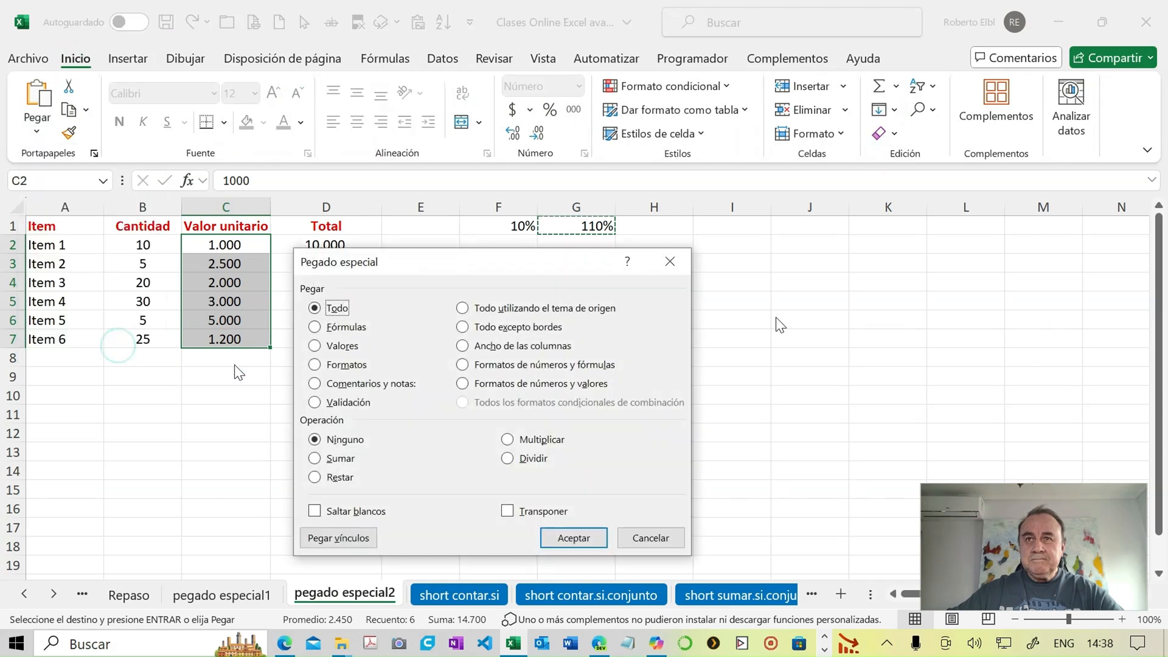
pyautogui.click(506, 440)
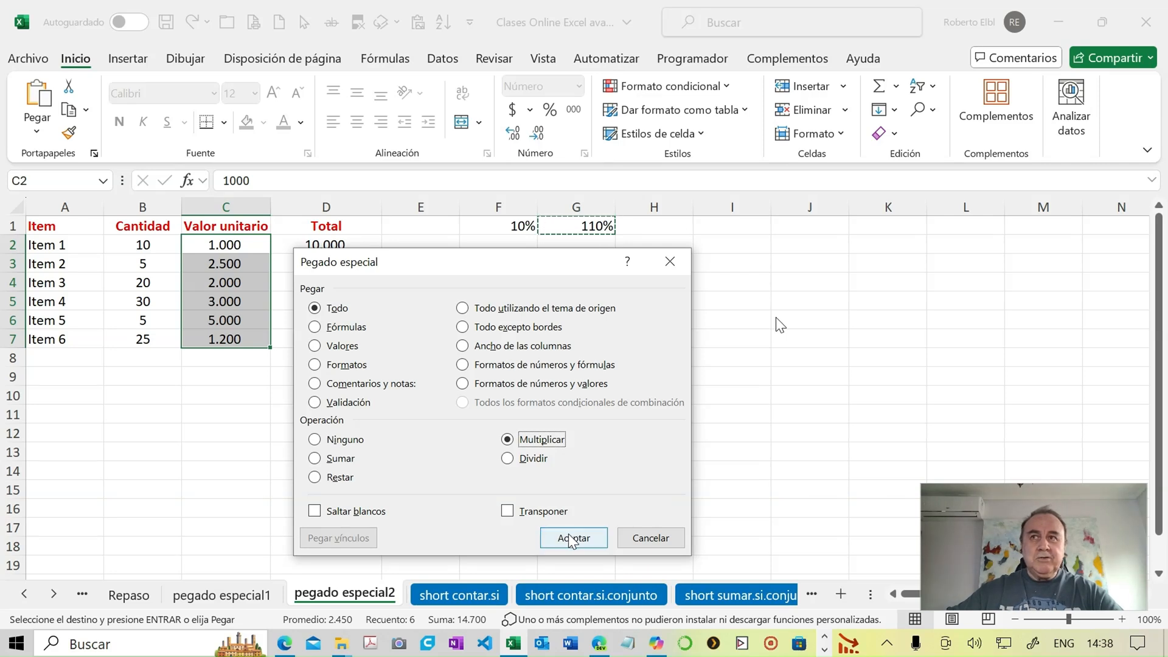
pyautogui.click(572, 540)
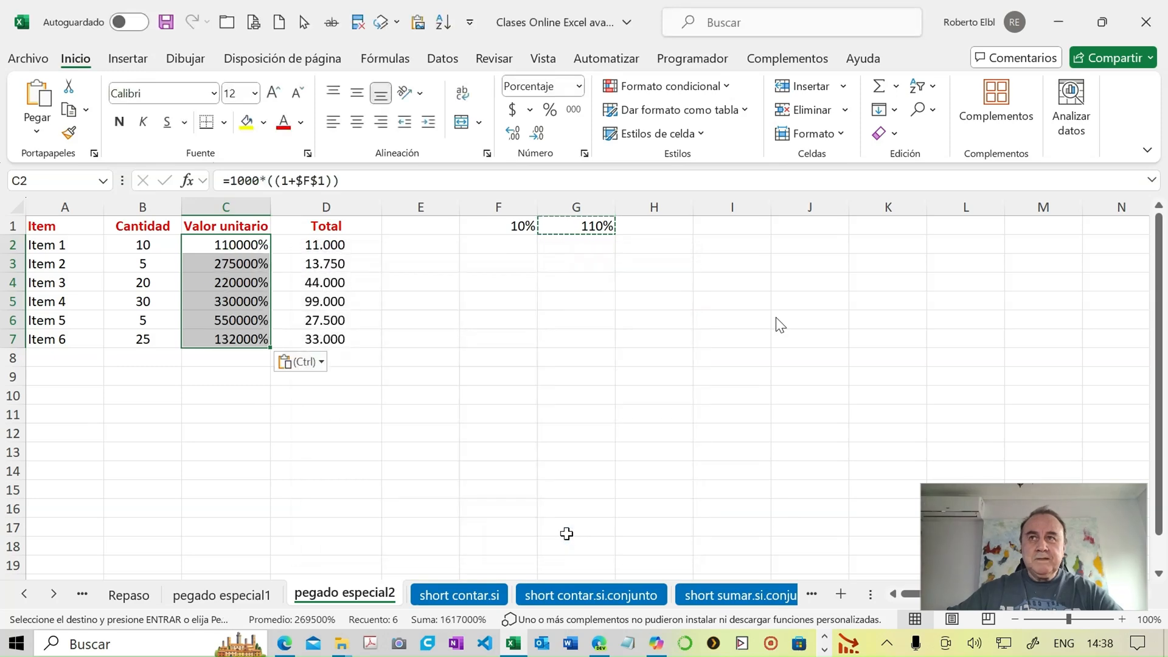
# - Format the unit values in C2:C7 as numbers with a thousands separator
pyautogui.click(579, 87)
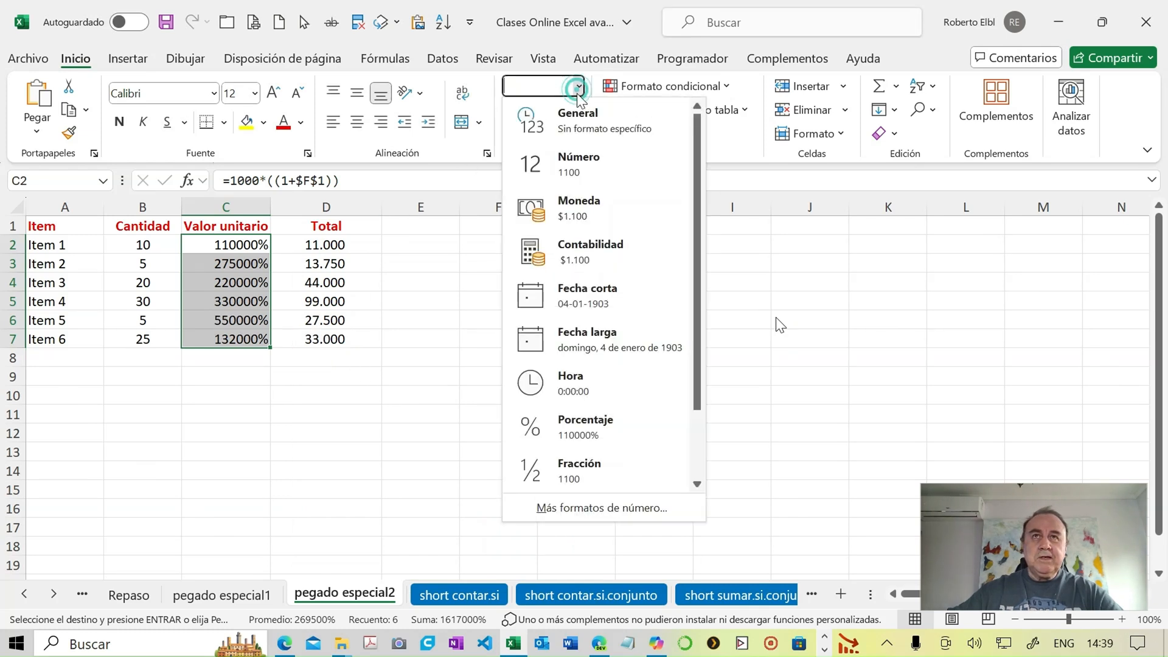
pyautogui.click(572, 162)
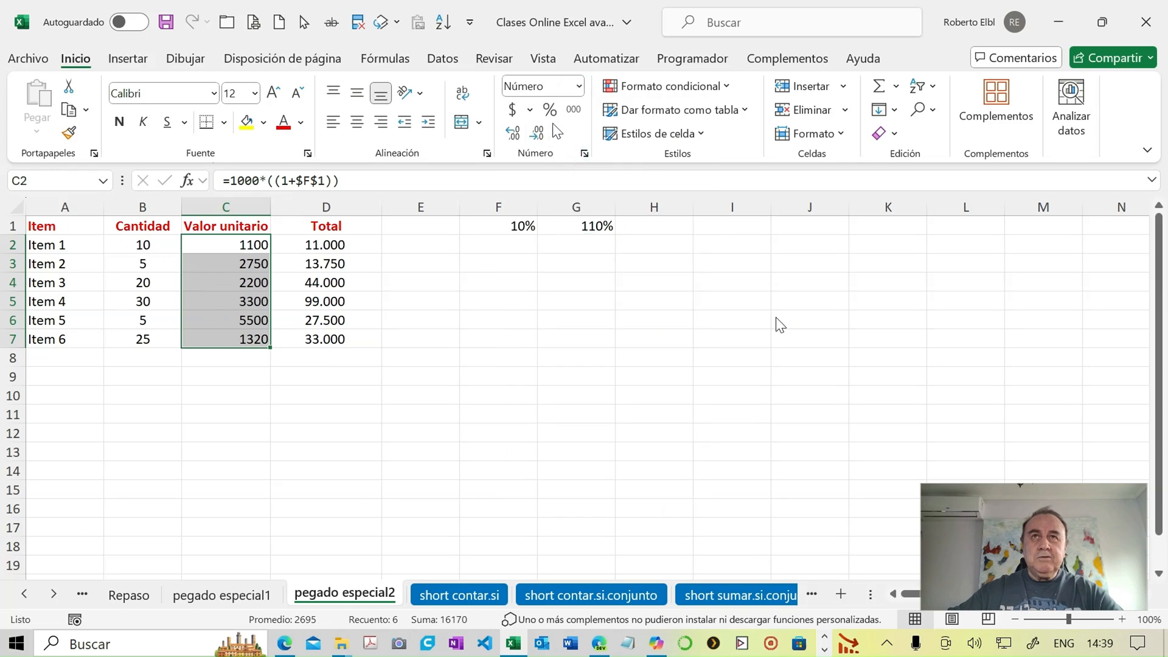
pyautogui.click(571, 114)
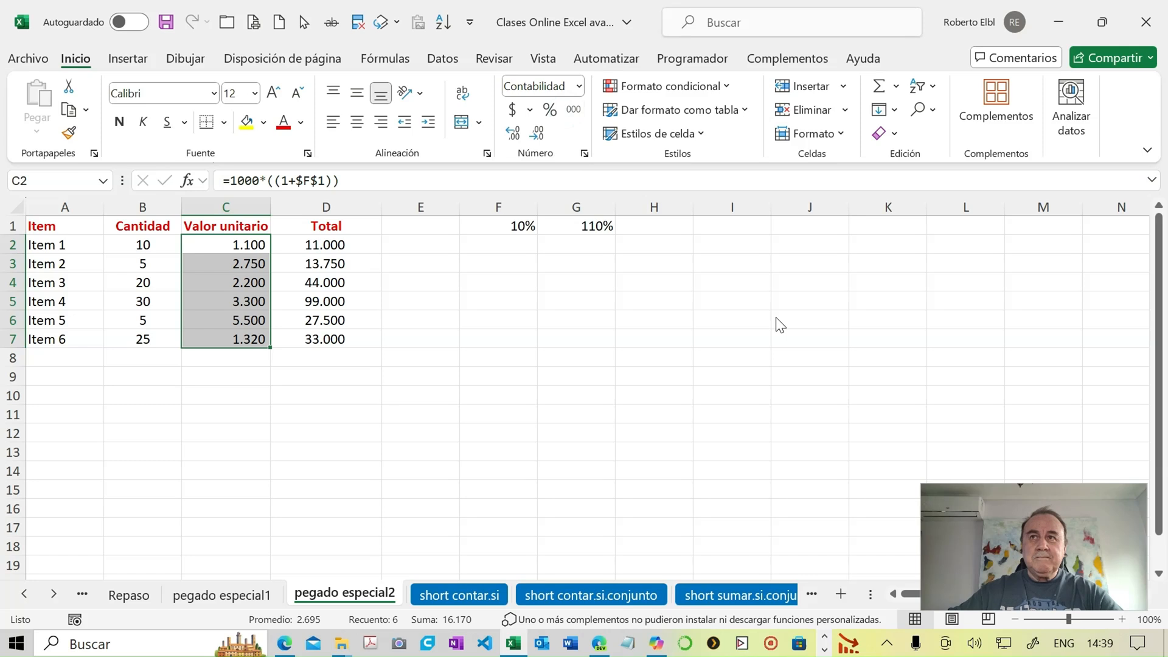
# - Inspect the formulas in the Valor unitario cells C2 to C5 and compare them with the one in G1
pyautogui.click(236, 245)
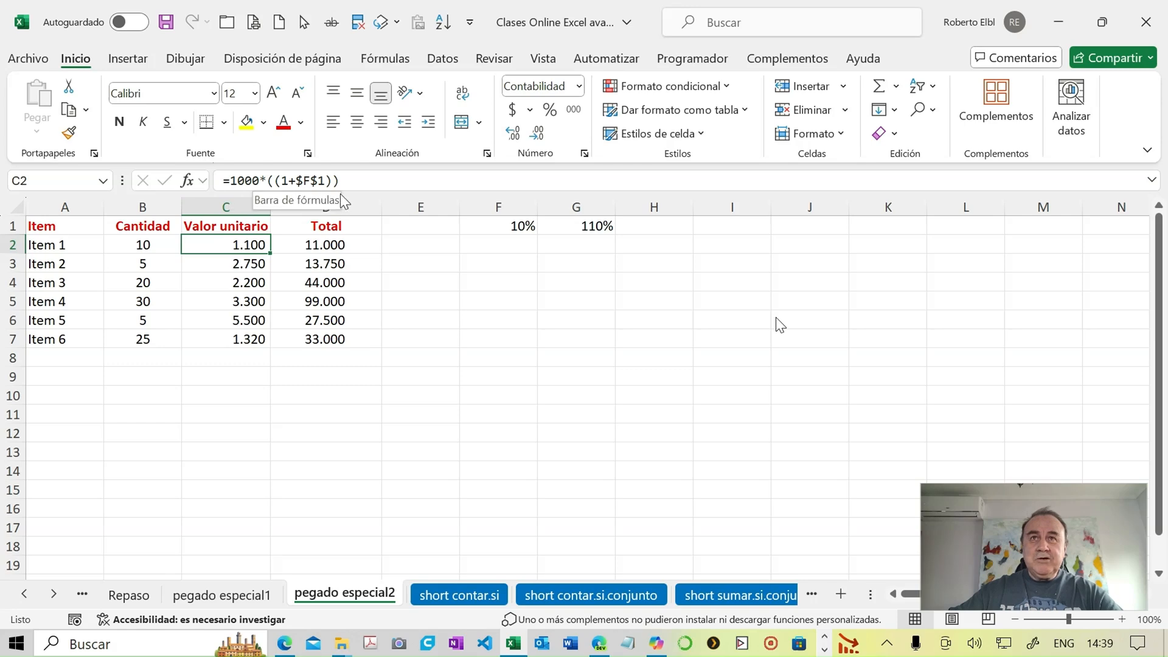
pyautogui.click(565, 226)
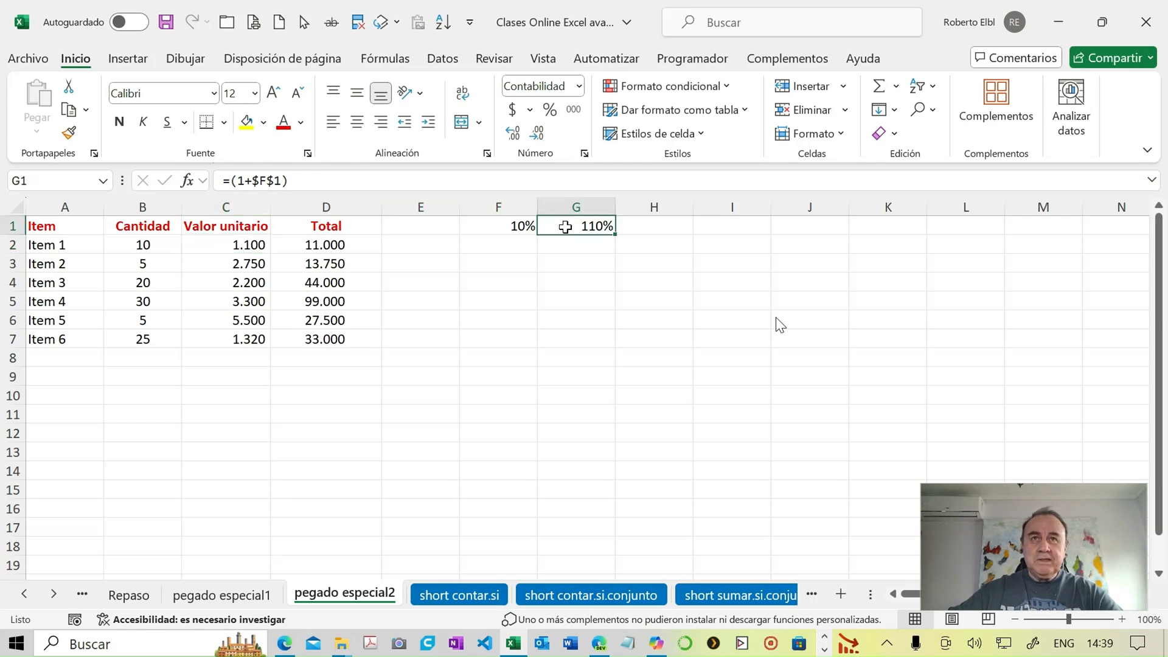
pyautogui.click(236, 244)
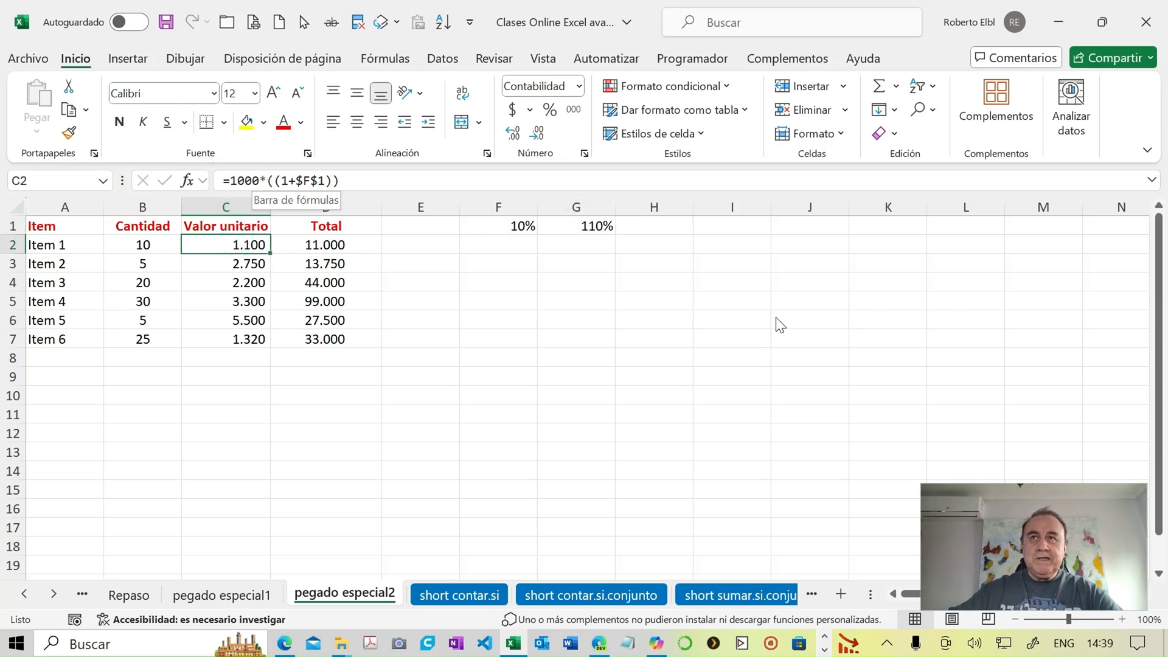
pyautogui.click(251, 264)
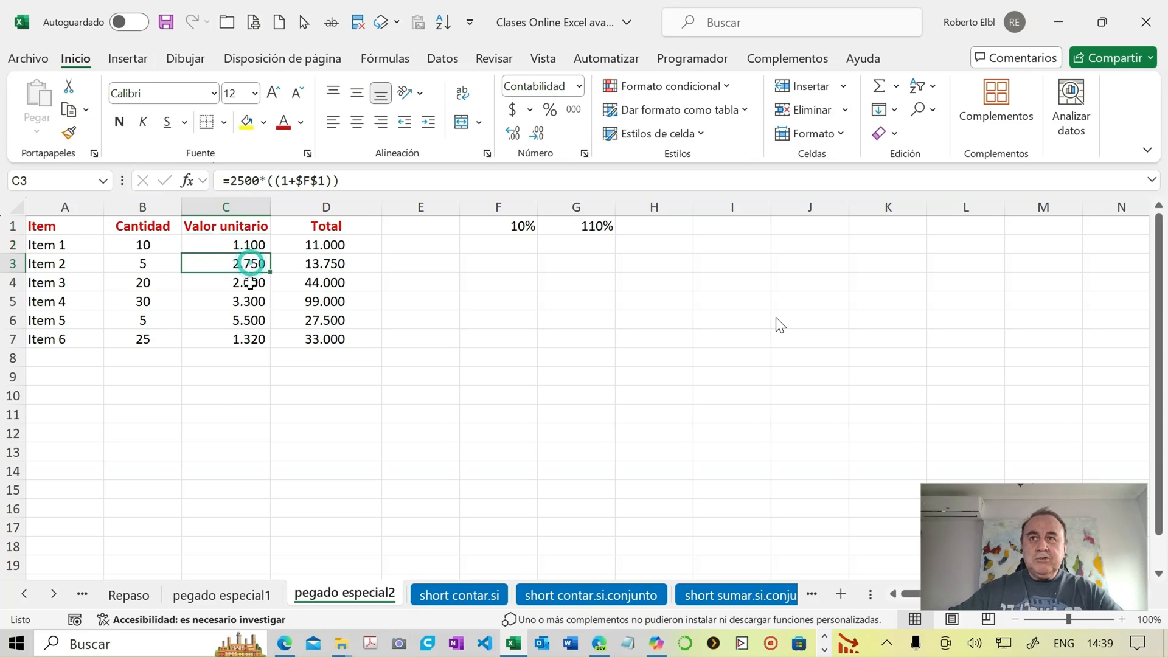
pyautogui.click(250, 283)
pyautogui.click(252, 300)
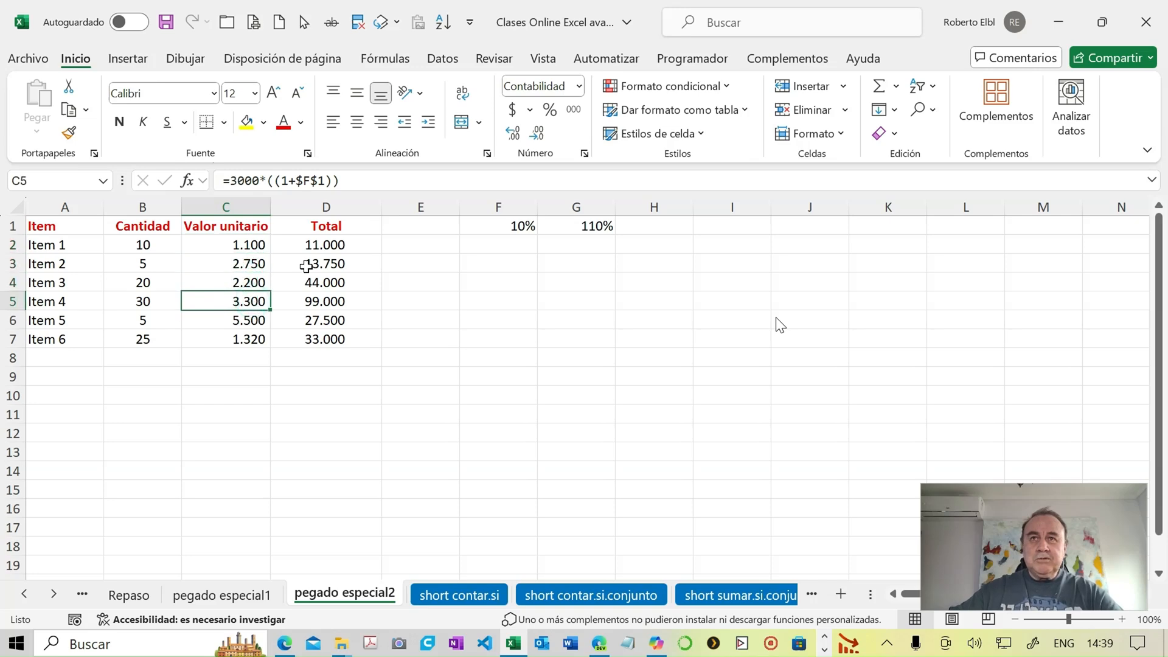
# - Change the percentage in cell F1 to 7%
pyautogui.click(486, 225)
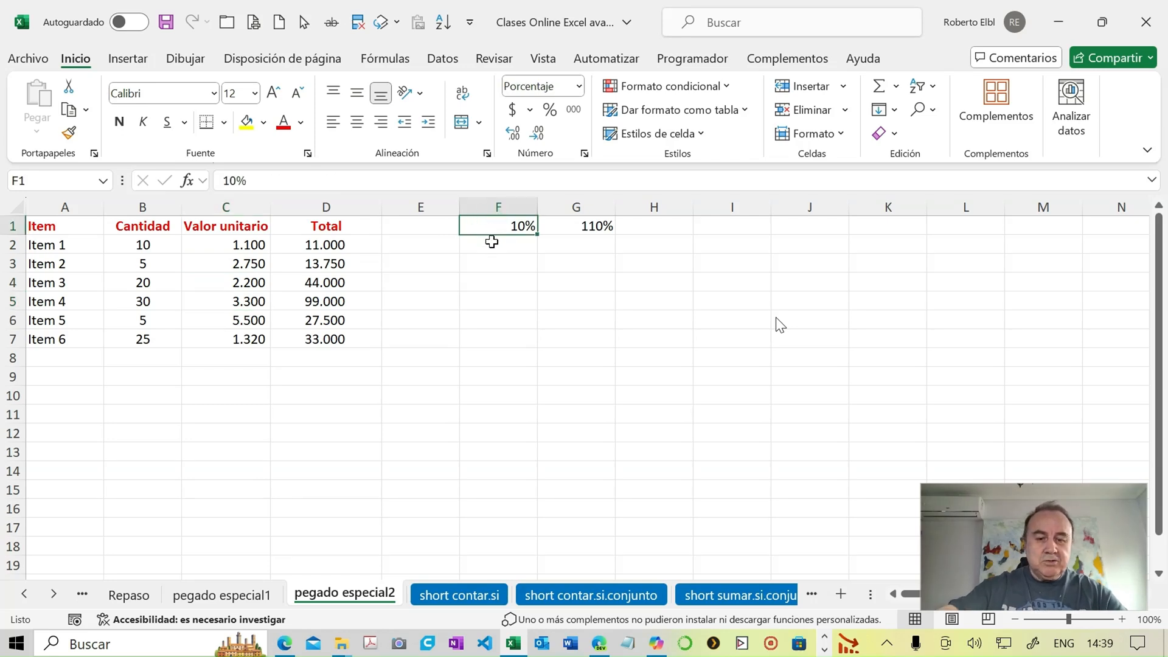
pyautogui.write('7')
pyautogui.press('Return')
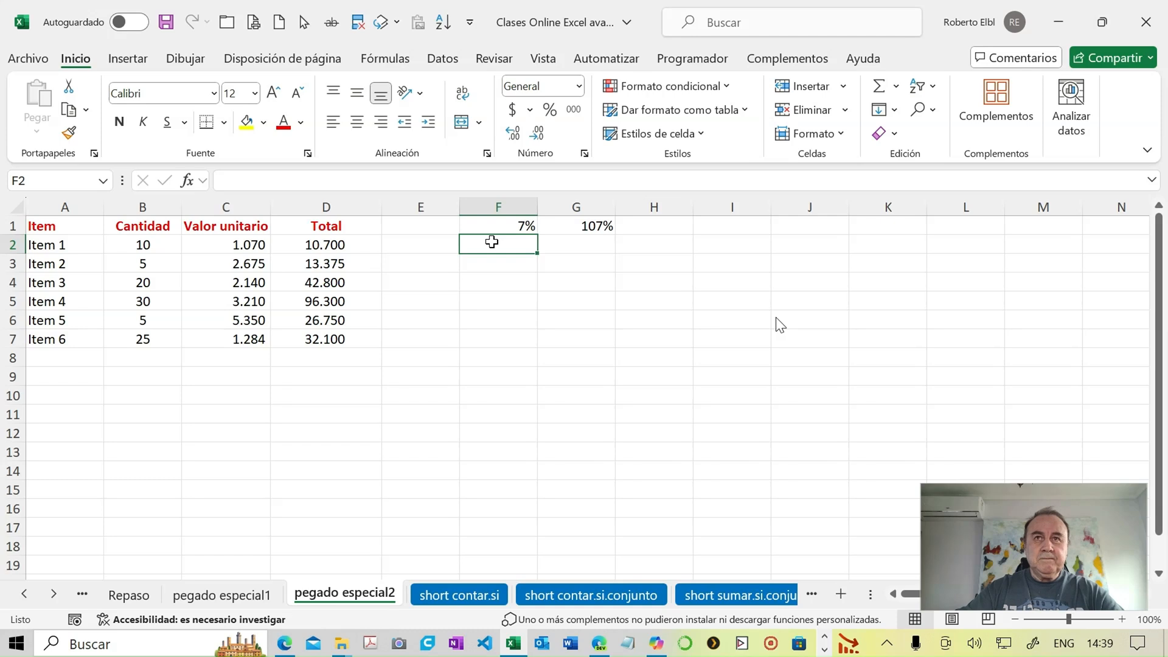
# - Widen the Cantidad column B and set its column width to exactly 17
pyautogui.click(485, 229)
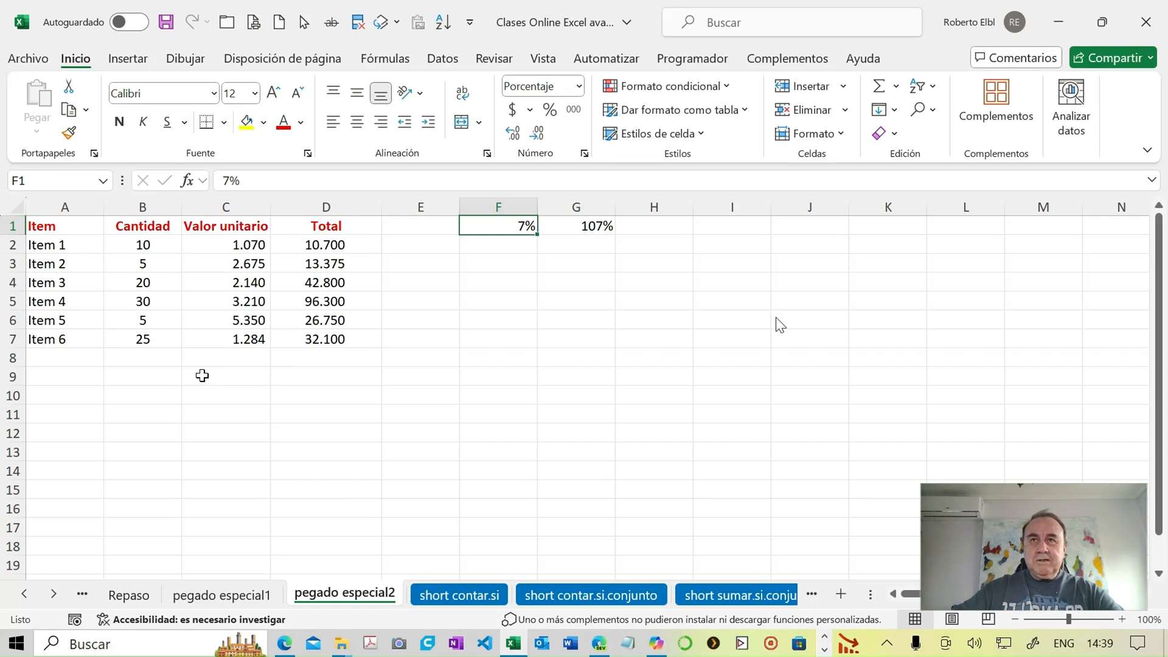
pyautogui.click(129, 344)
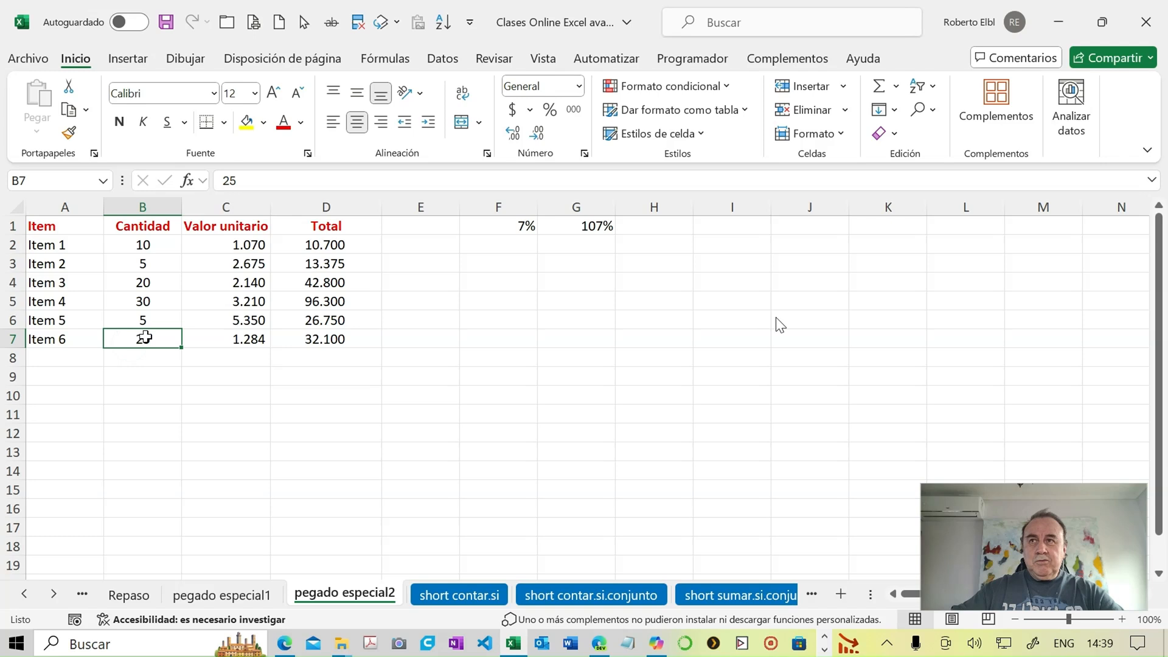
pyautogui.moveTo(182, 200); pyautogui.dragTo(241, 200)
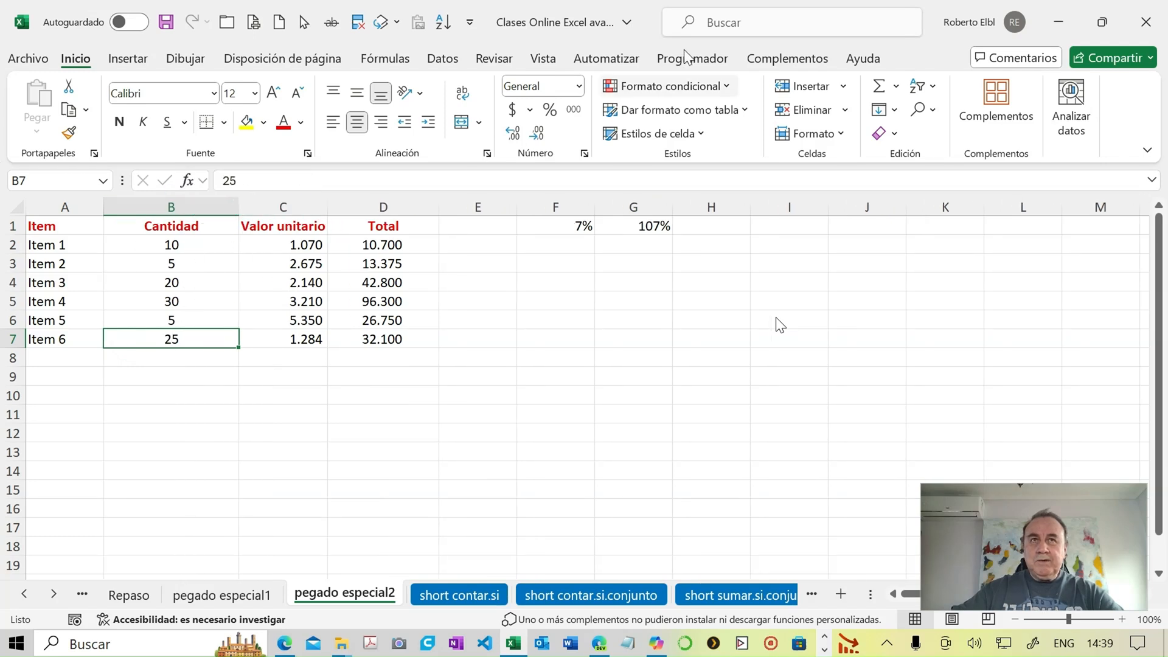
pyautogui.click(841, 137)
pyautogui.click(843, 243)
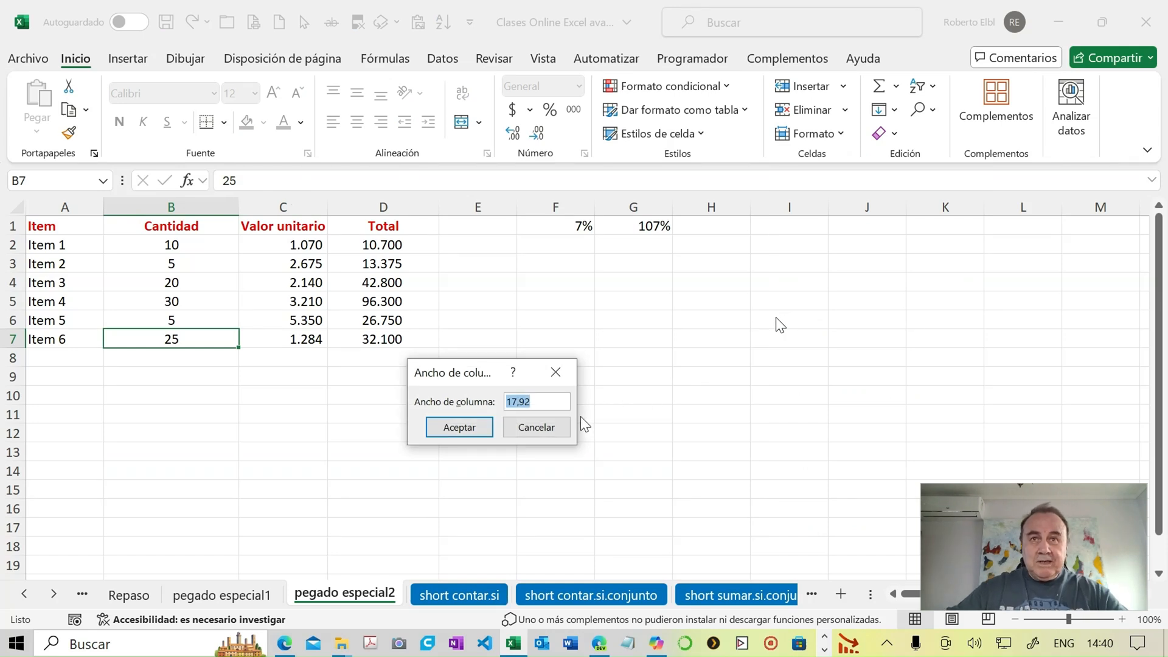
pyautogui.write('17')
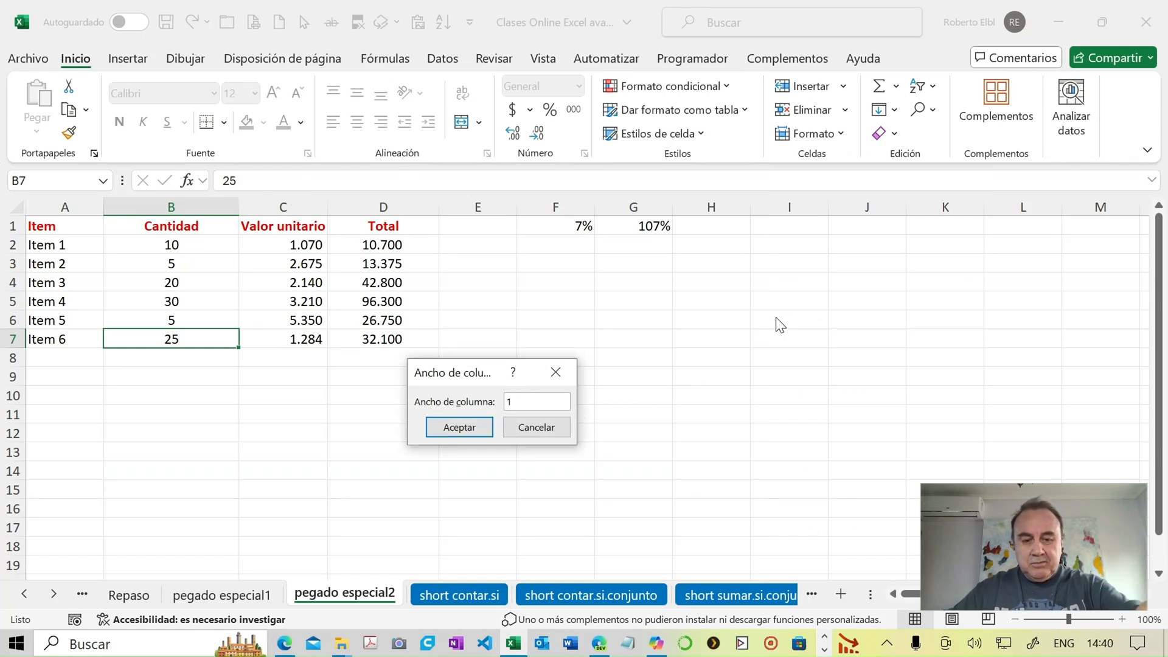
pyautogui.click(470, 430)
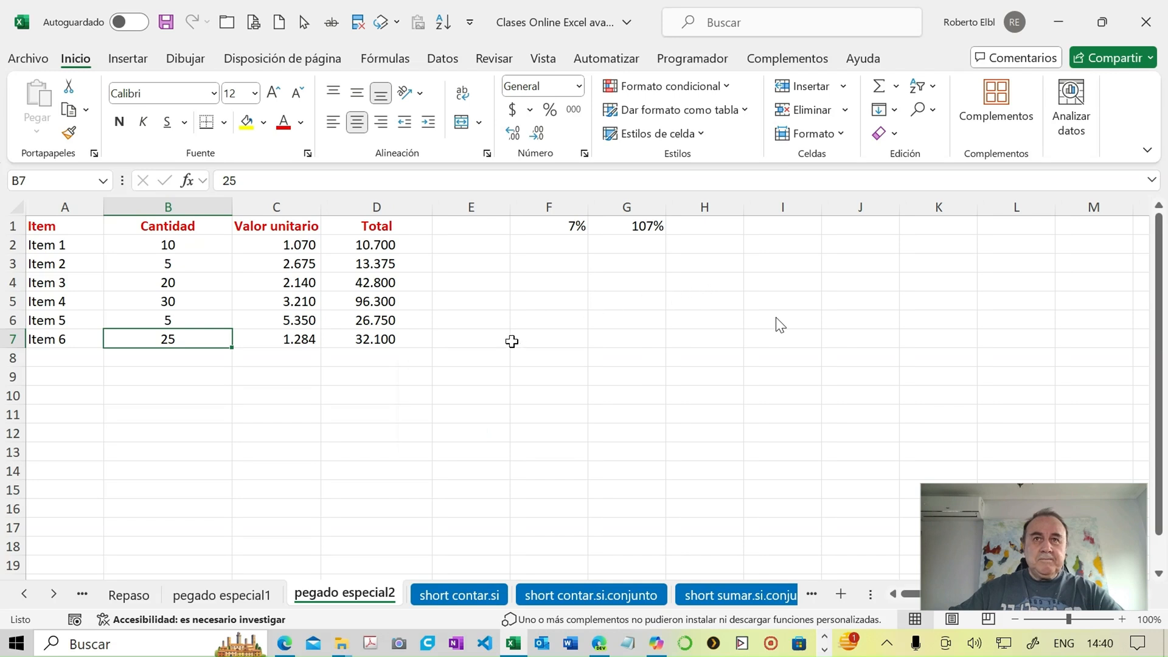
# - Check the current column width of columns E to G without changing it
pyautogui.click(498, 381)
pyautogui.moveTo(498, 382); pyautogui.dragTo(631, 378)
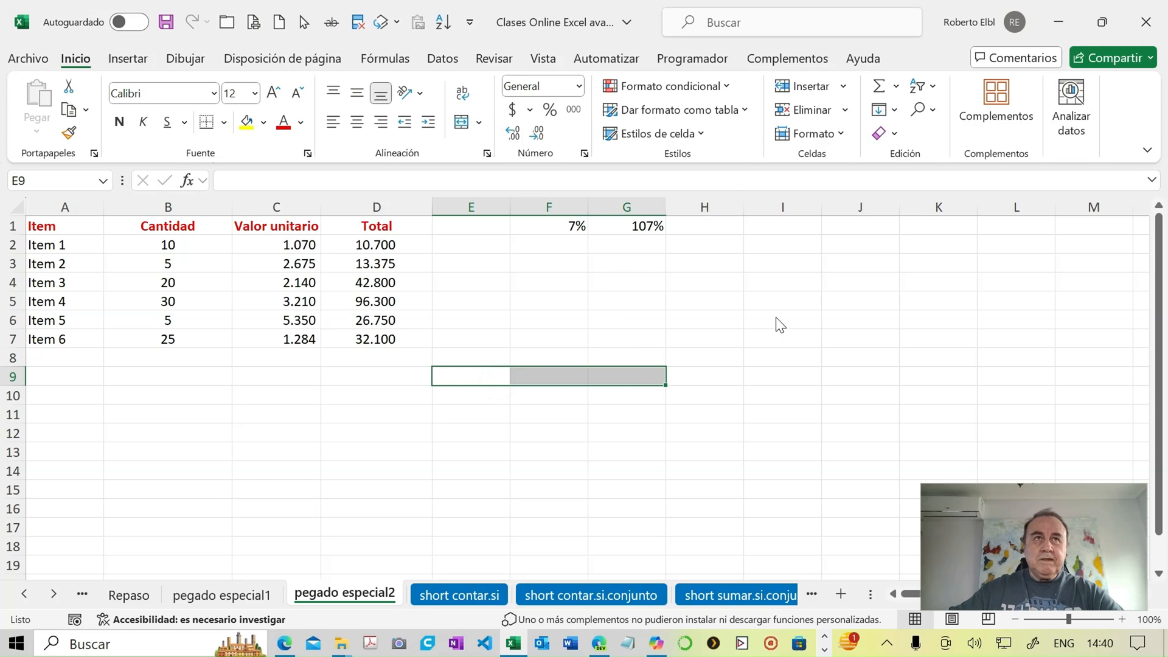
pyautogui.click(844, 130)
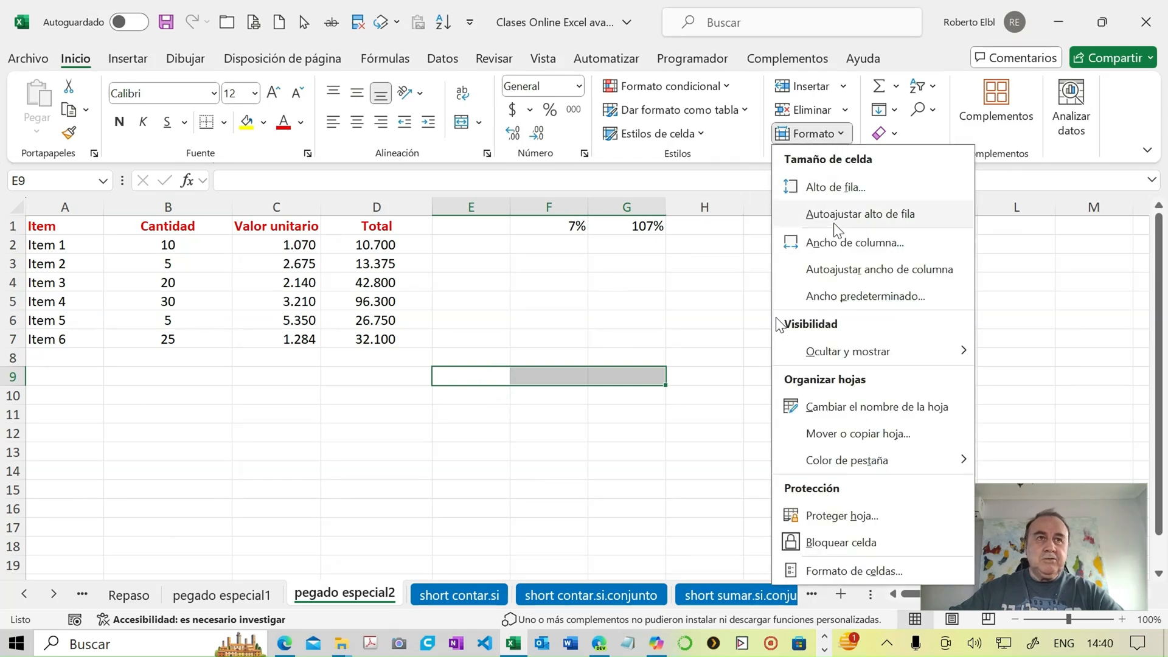
pyautogui.click(832, 242)
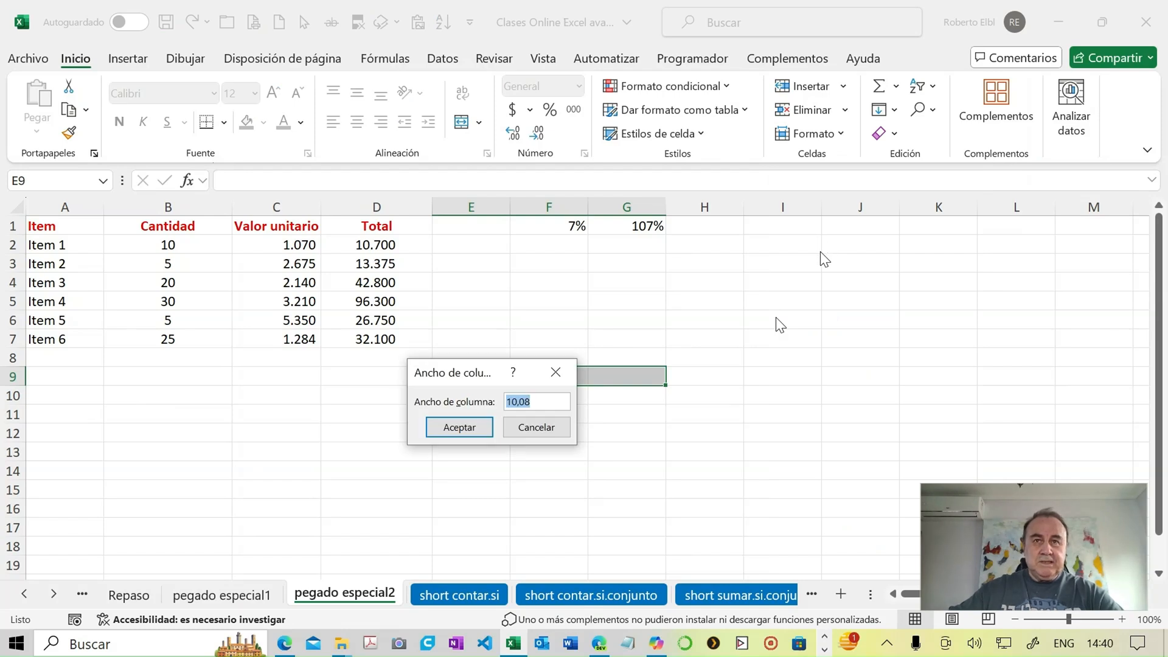
pyautogui.click(536, 428)
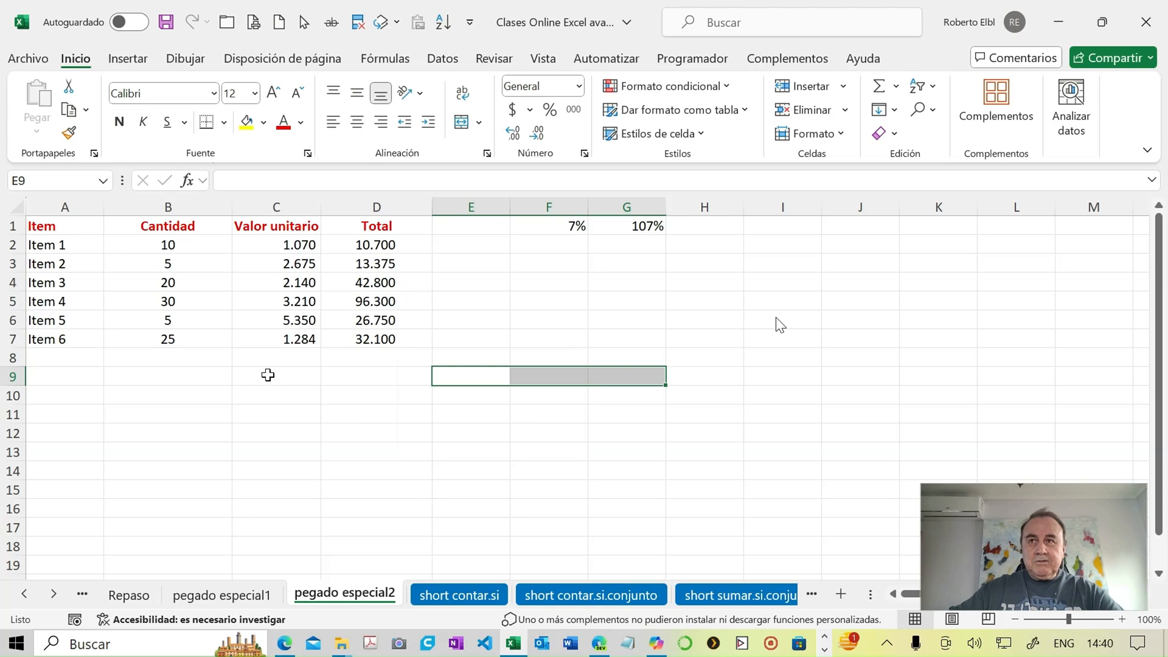
# - Copy cell B10 and apply its column width to E10:G10 with the Paste Special option Ancho de las columnas
pyautogui.click(203, 341)
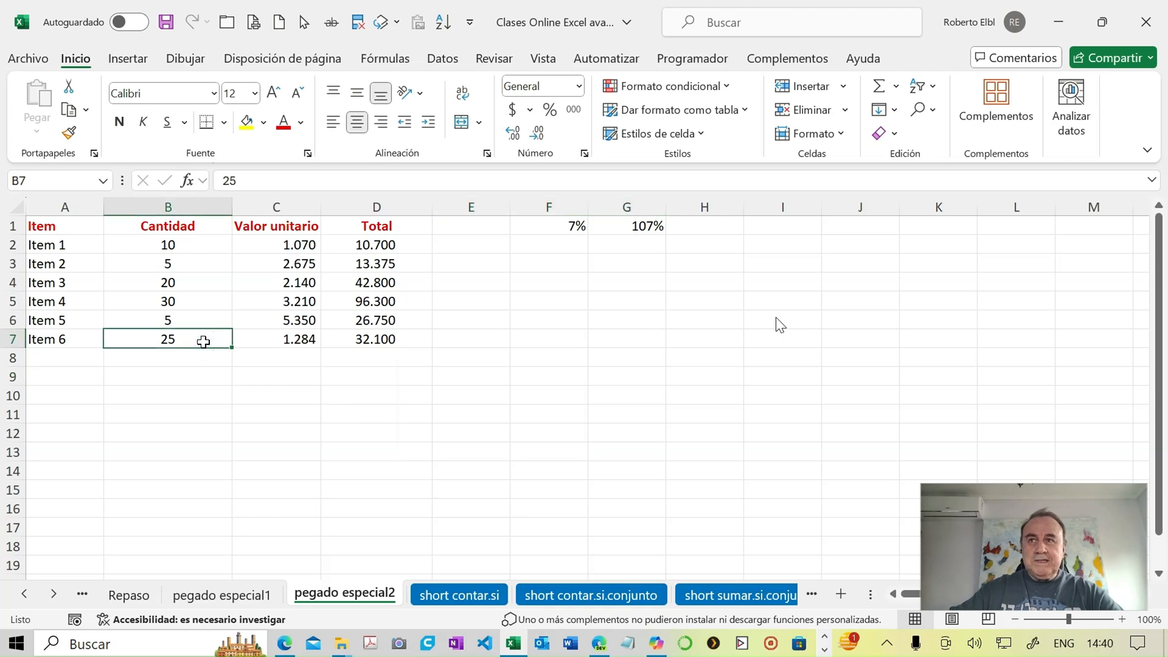
pyautogui.click(201, 396)
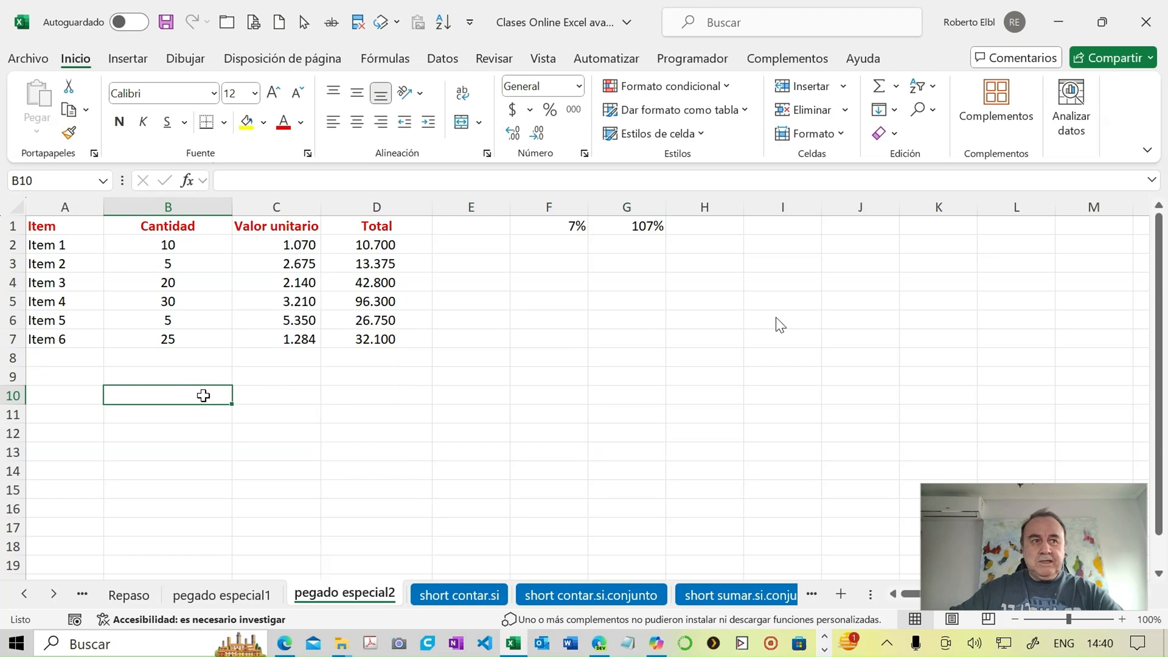
pyautogui.hotkey('ctrl', 'c')
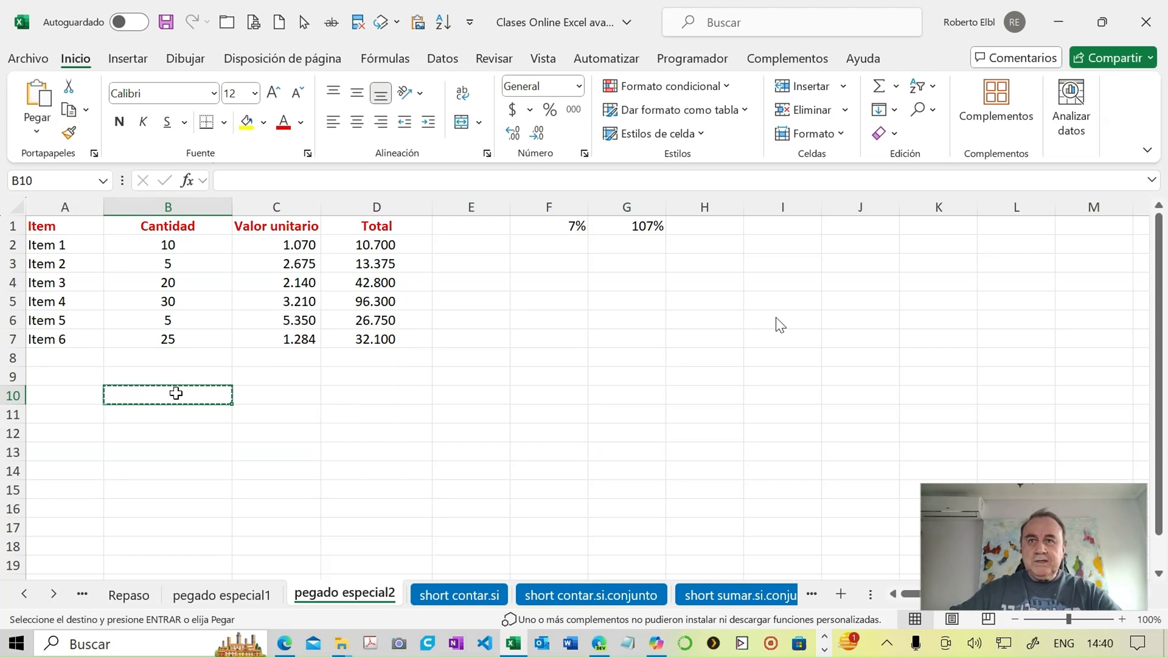
pyautogui.click(494, 396)
pyautogui.moveTo(493, 396); pyautogui.dragTo(631, 399)
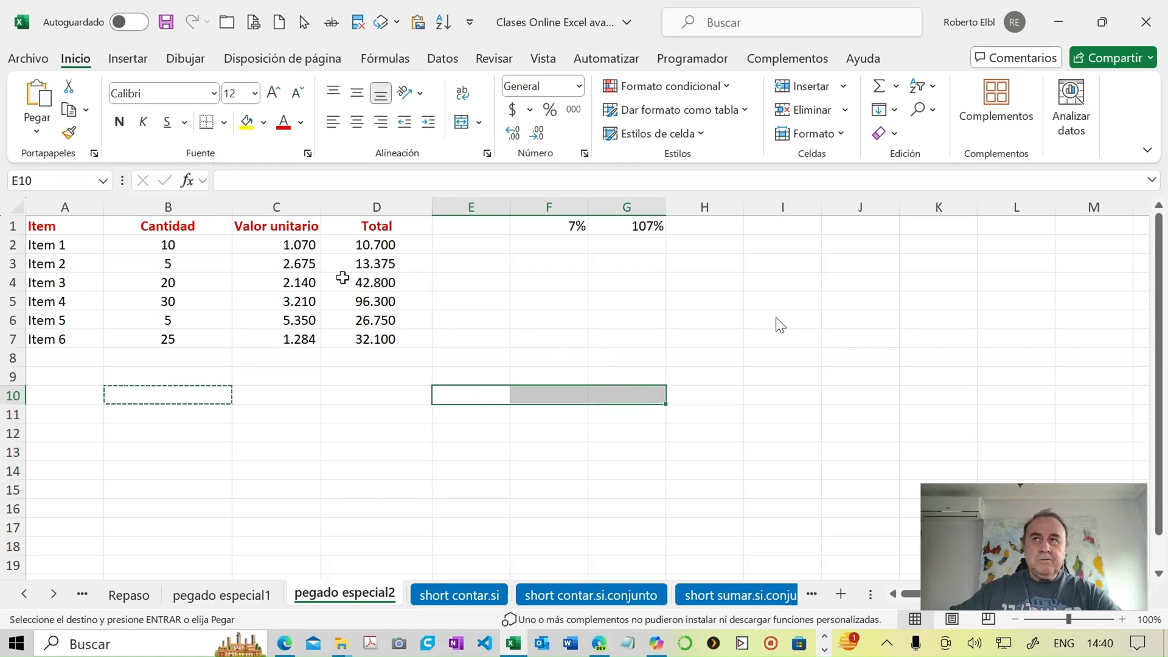
pyautogui.click(36, 137)
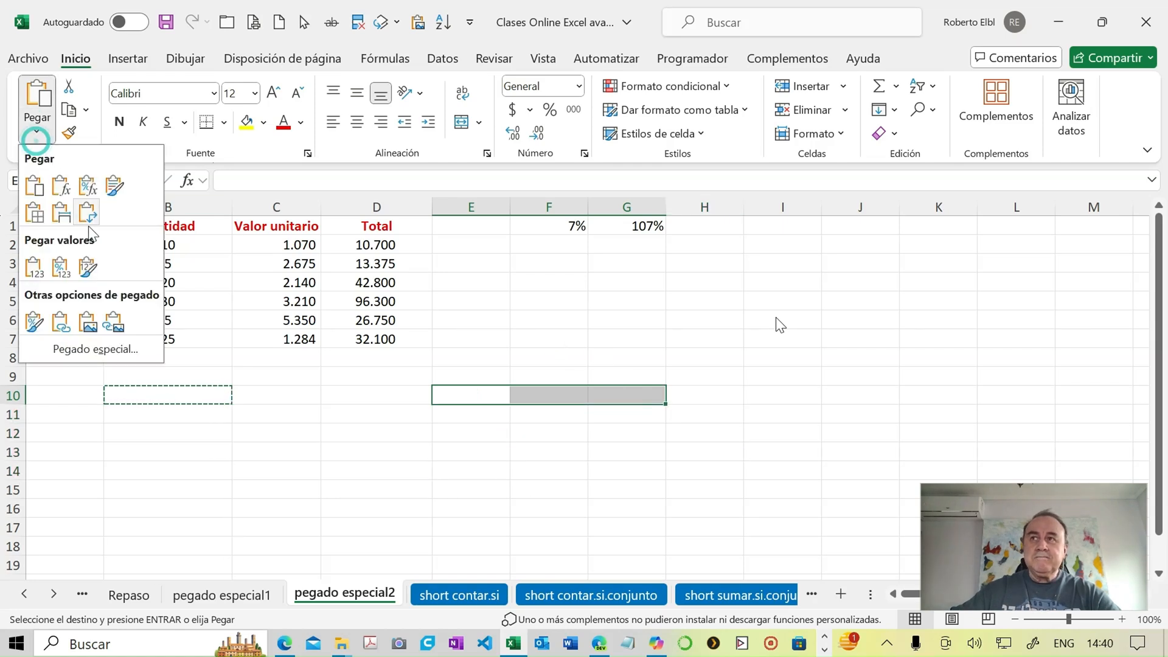
pyautogui.click(112, 349)
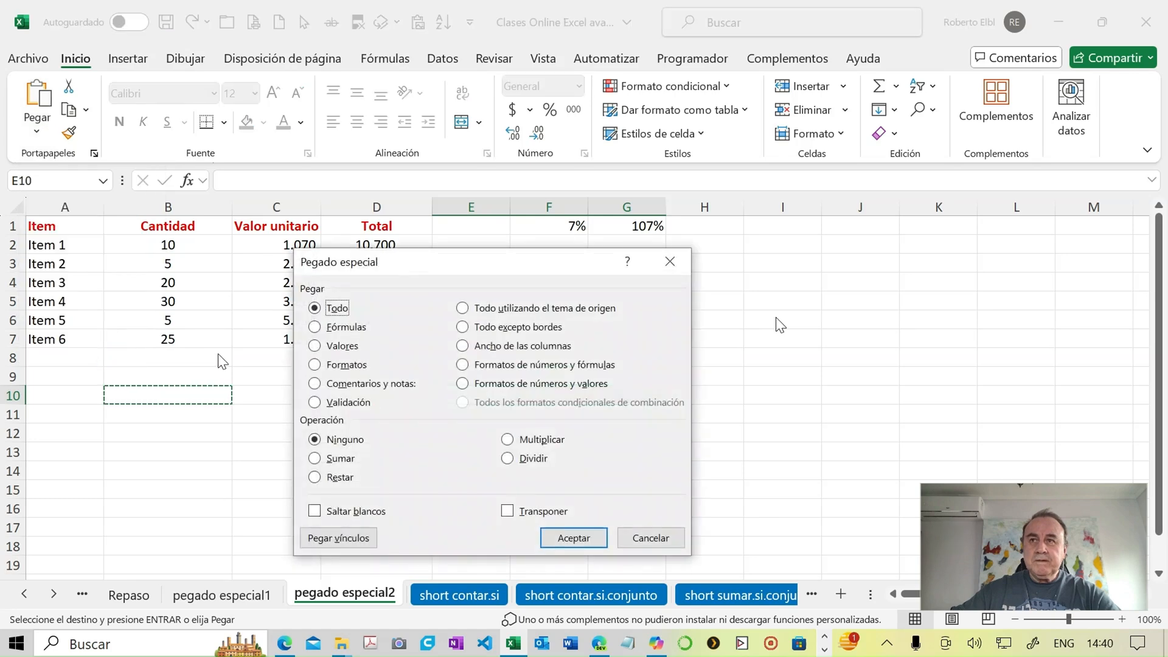
pyautogui.click(477, 347)
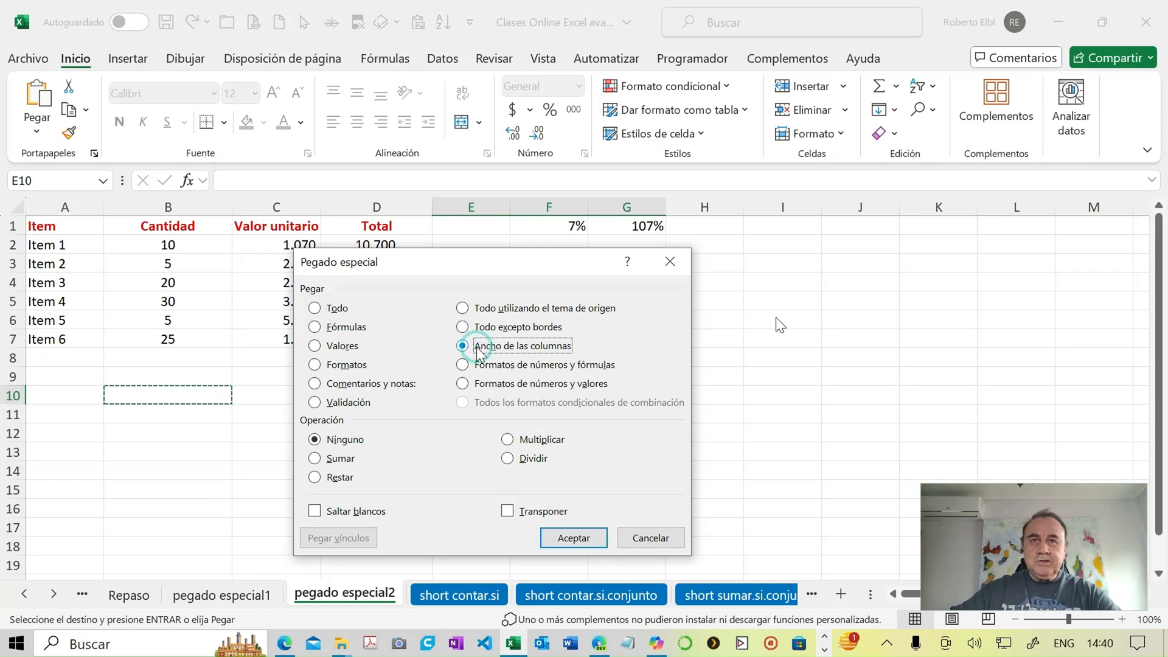
pyautogui.click(585, 533)
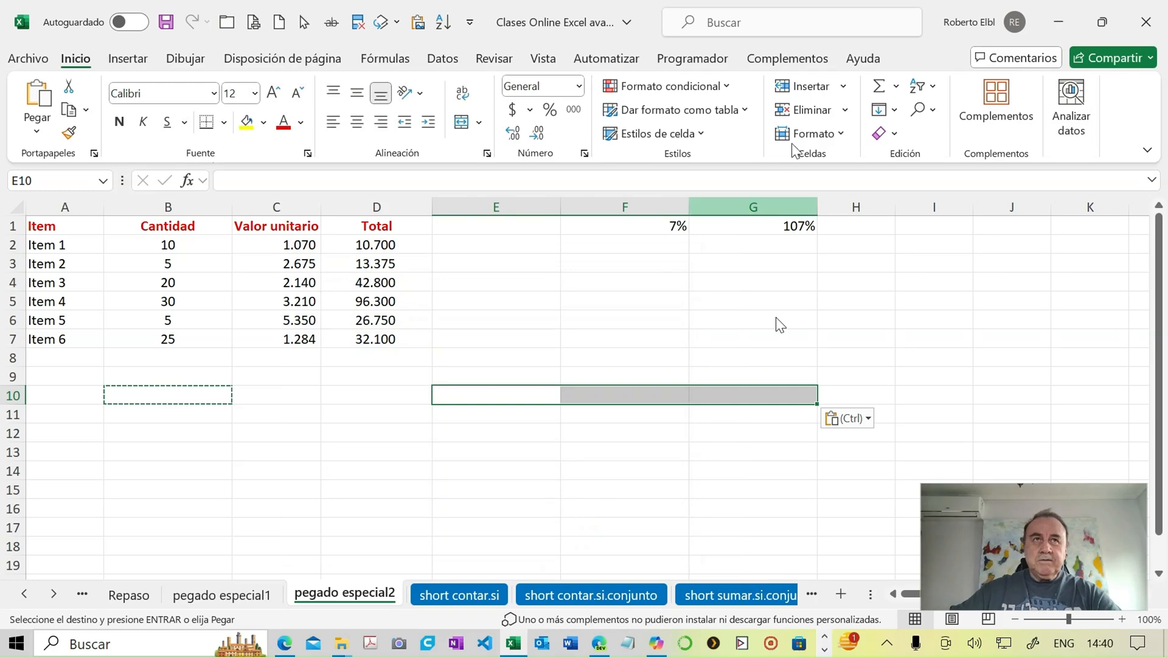
# - Verify the column width that columns E to G have after the special paste
pyautogui.click(839, 134)
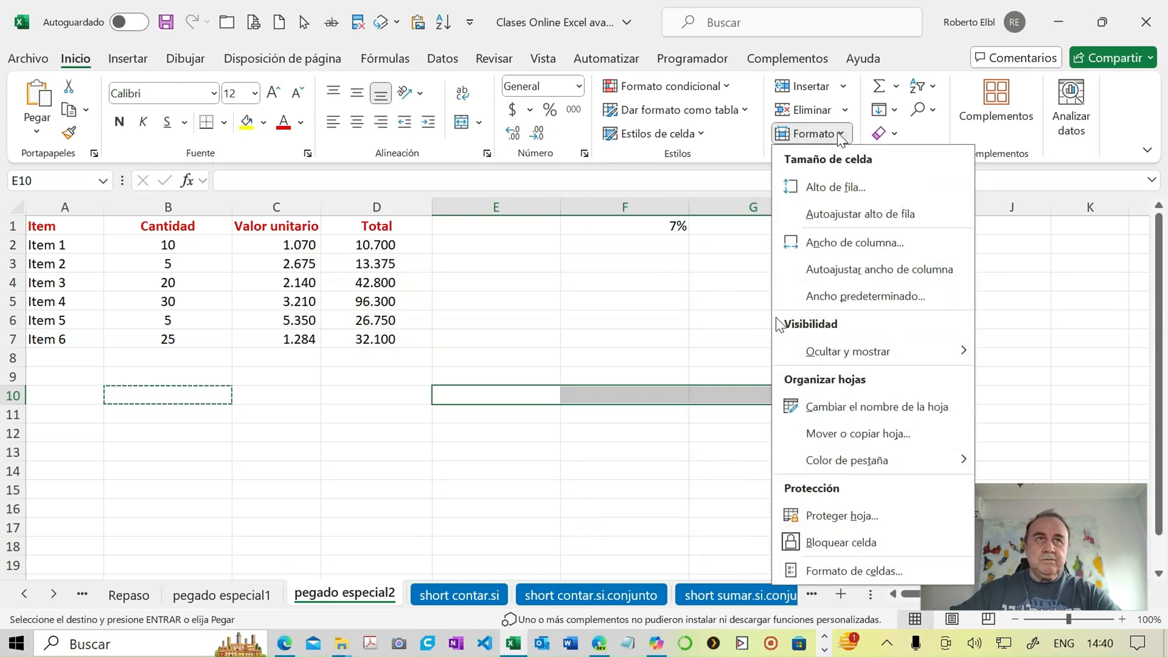
pyautogui.click(849, 244)
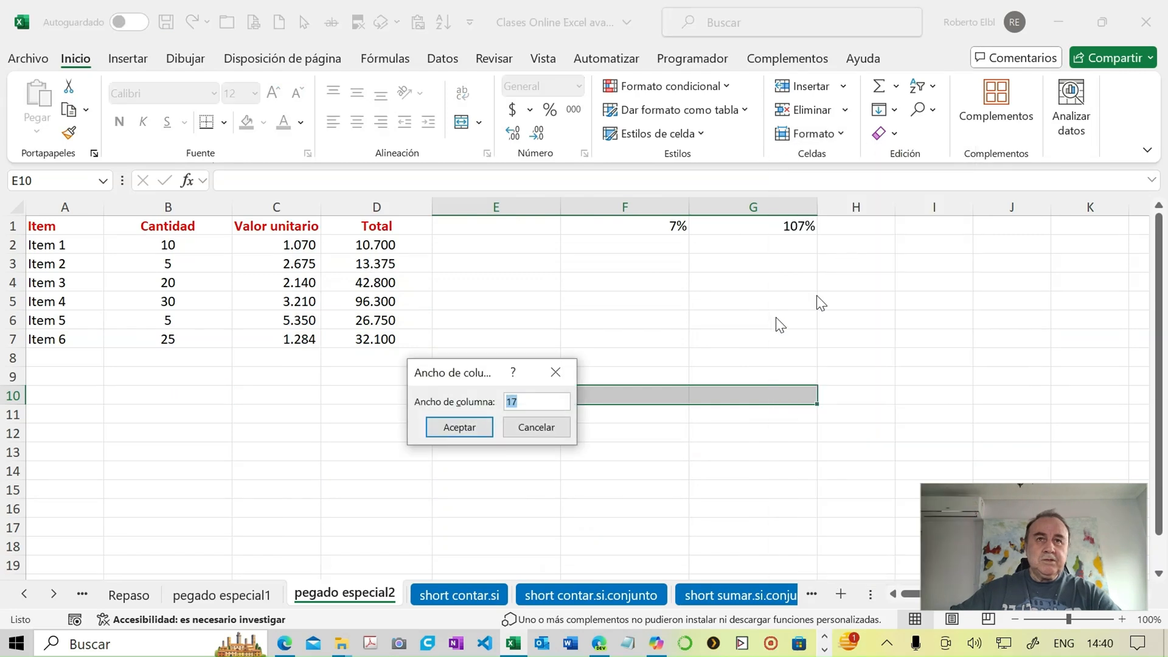
pyautogui.click(552, 428)
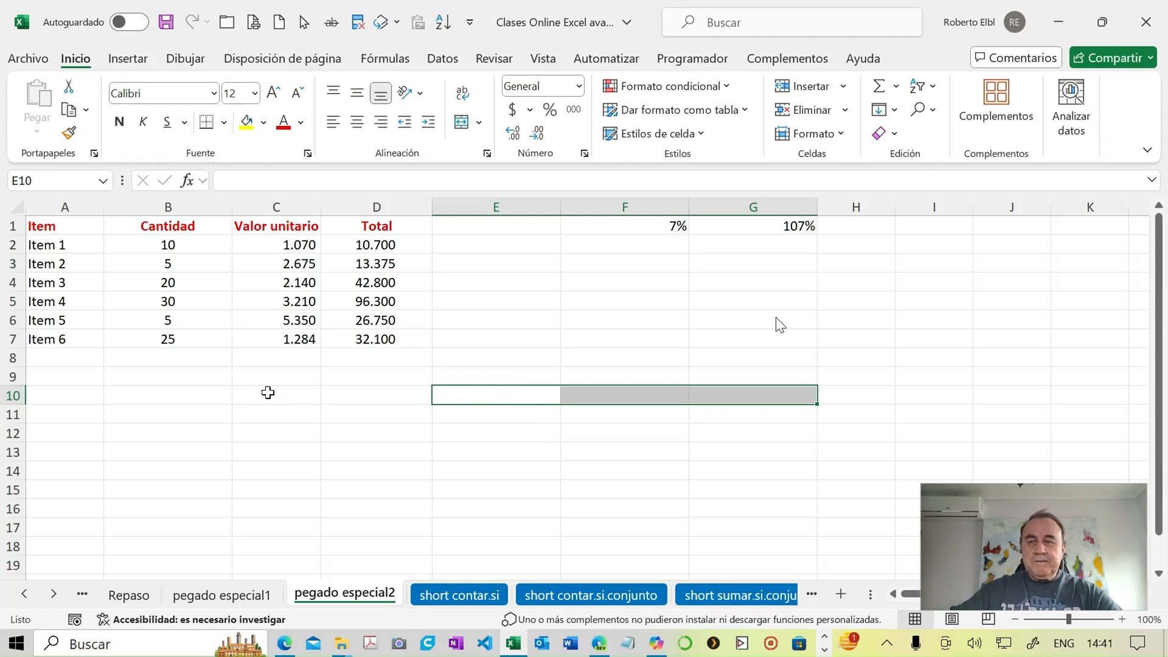
# - Enter 17 in cell B10 to note the width of column B
pyautogui.click(218, 396)
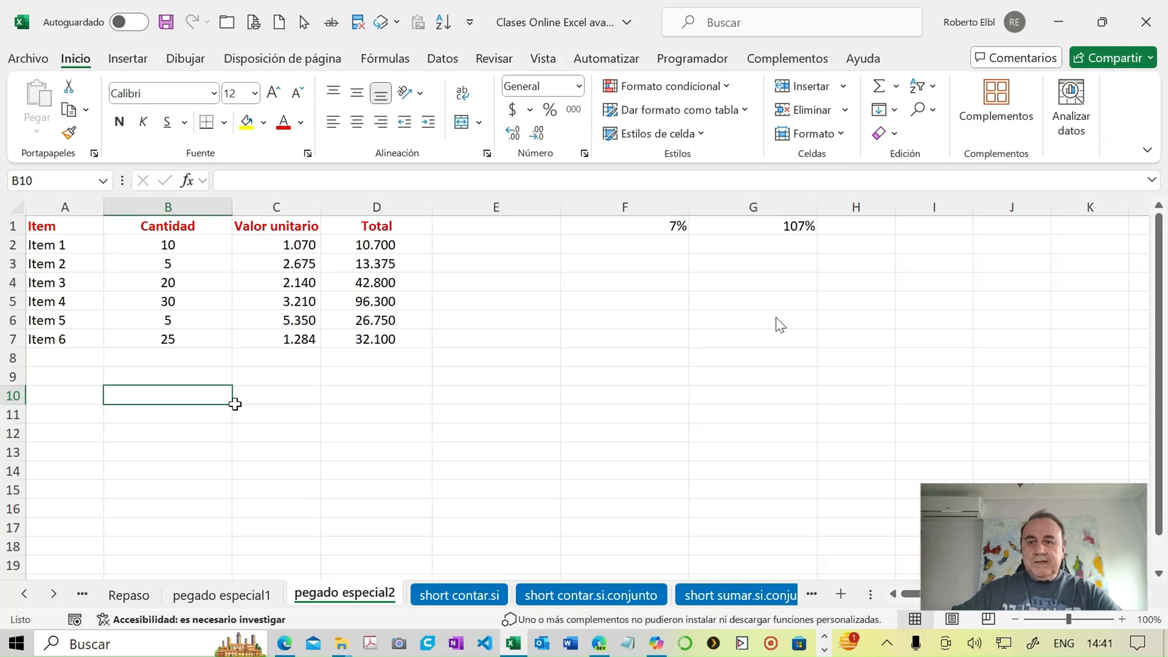
pyautogui.write('17')
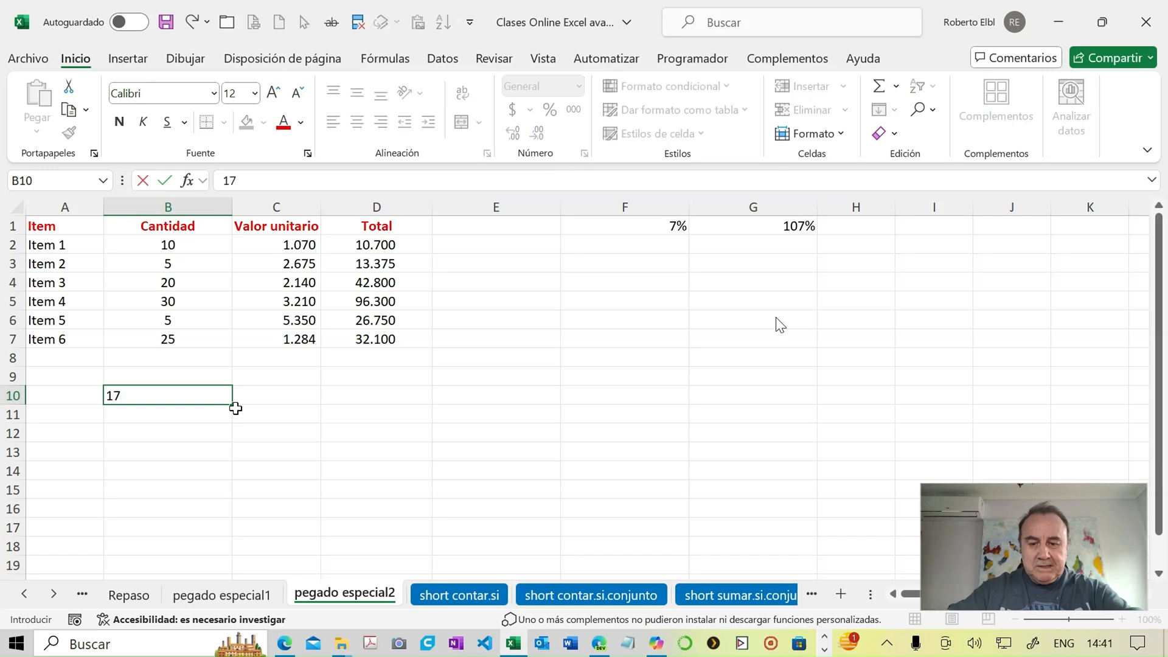
pyautogui.press('Tab')
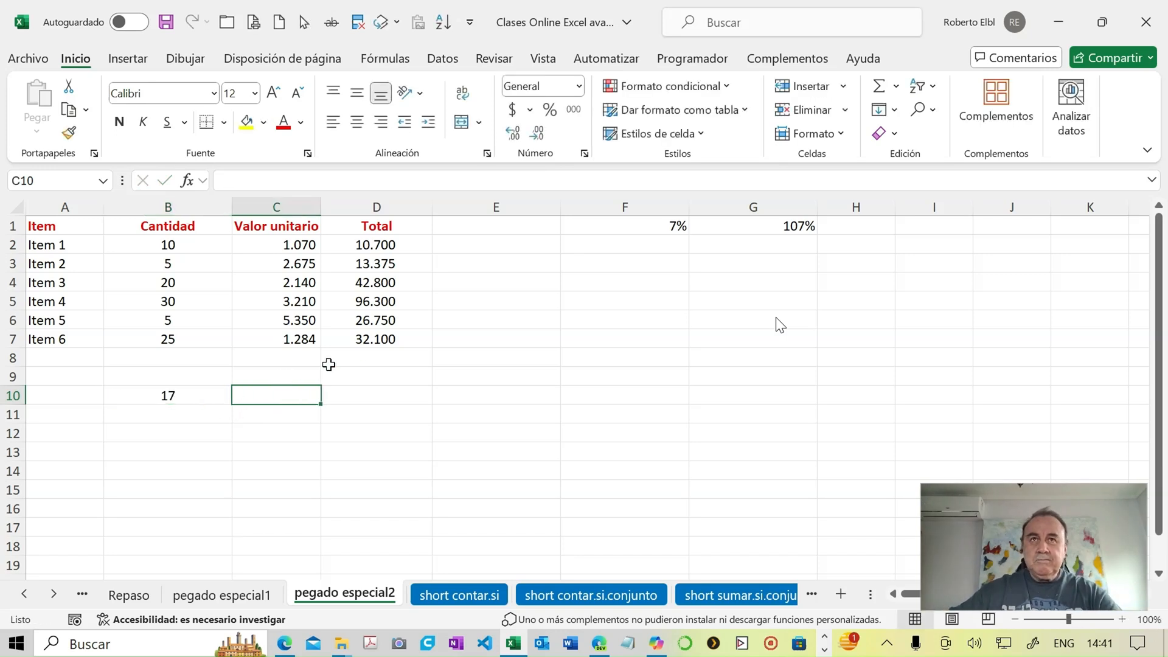
# - Set the width of the Valor unitario column C to 12
pyautogui.click(841, 135)
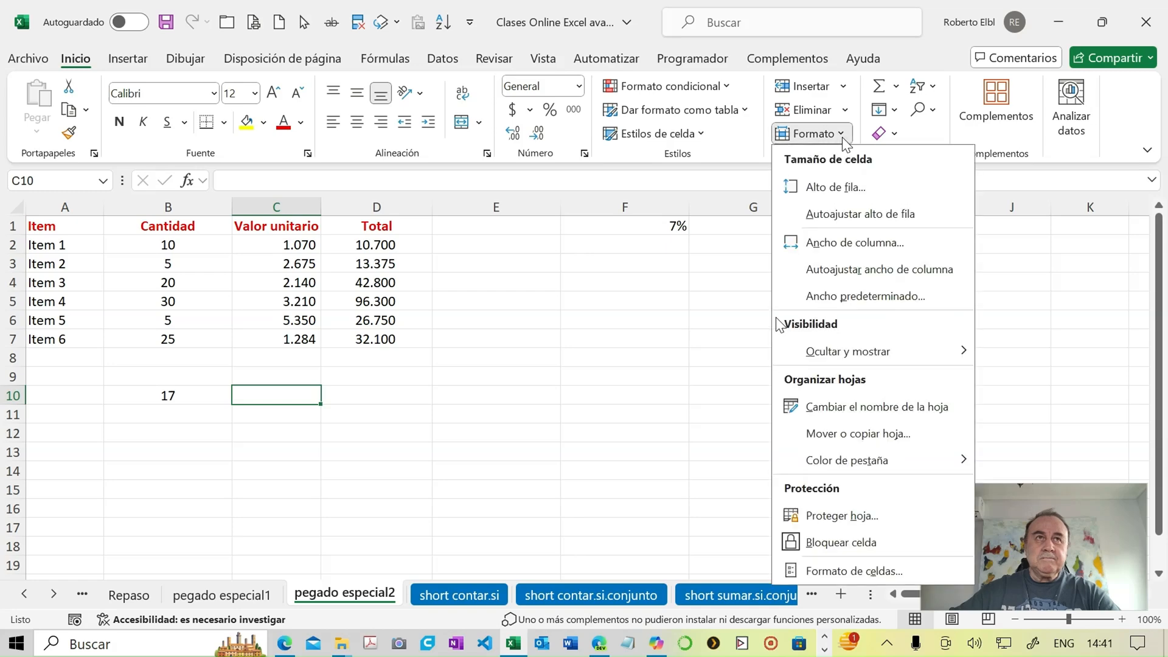
pyautogui.click(840, 246)
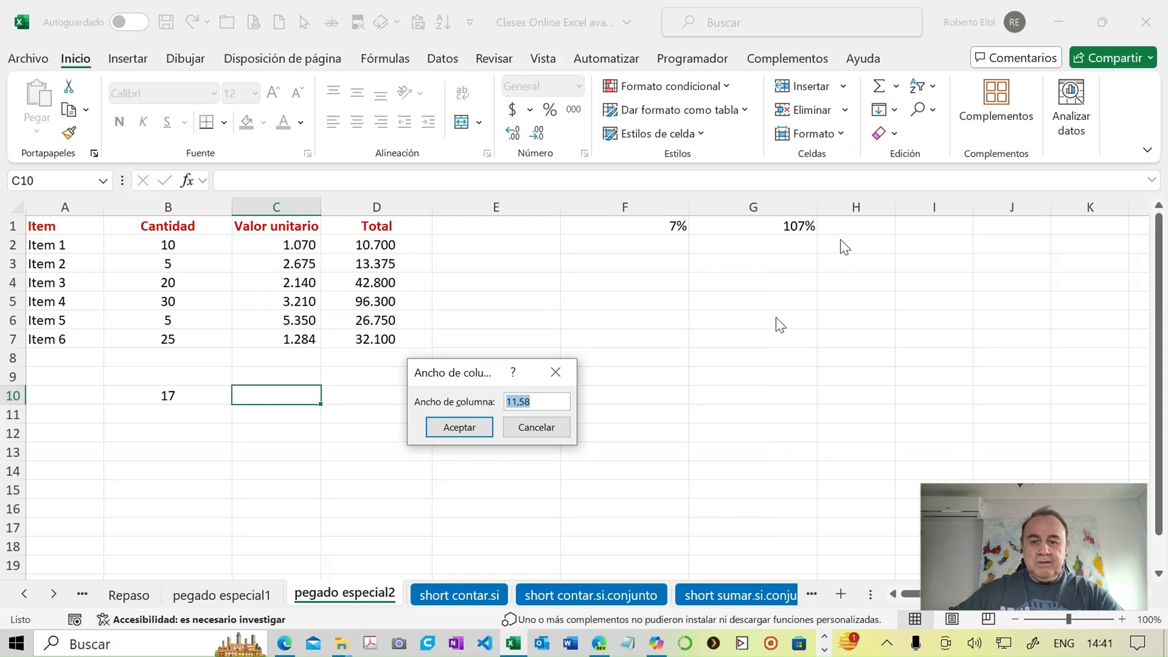
pyautogui.write('12')
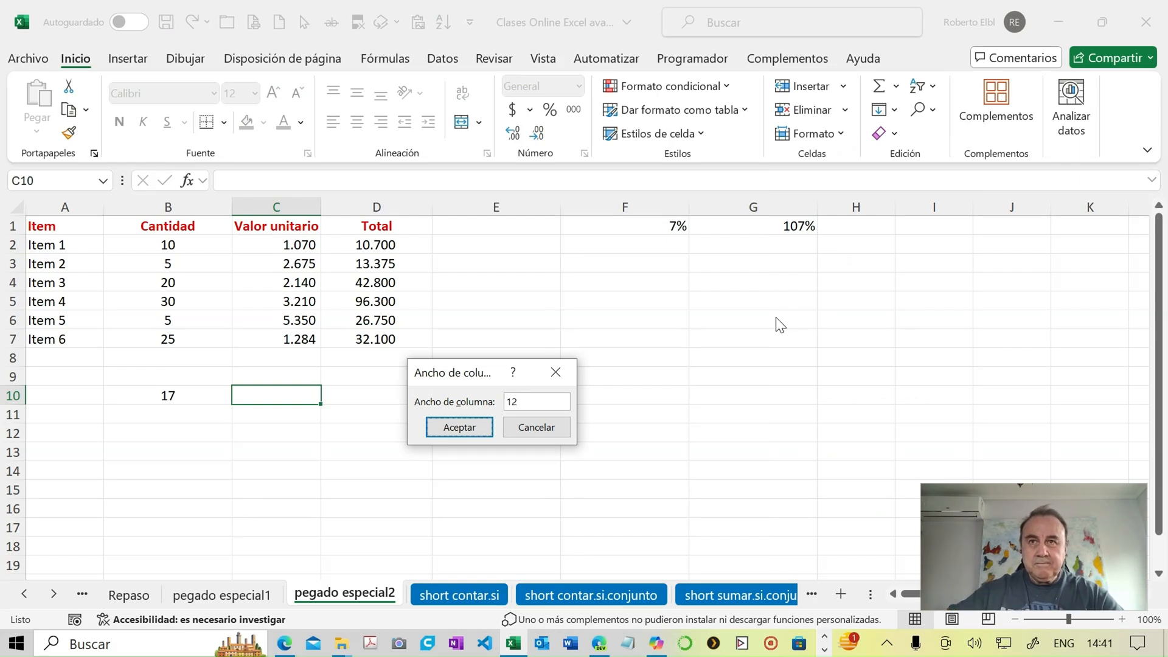
pyautogui.press('Return')
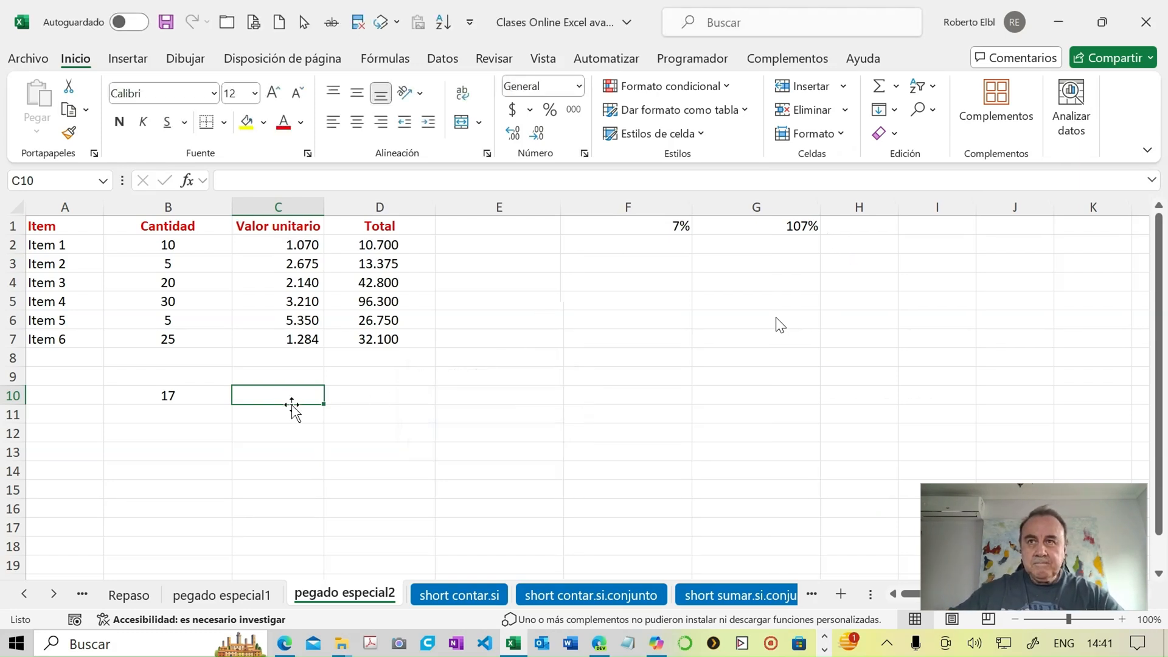
# - Note column C's width by entering 12 in cell C10, and clear the misplaced 12 from C9
pyautogui.click(276, 378)
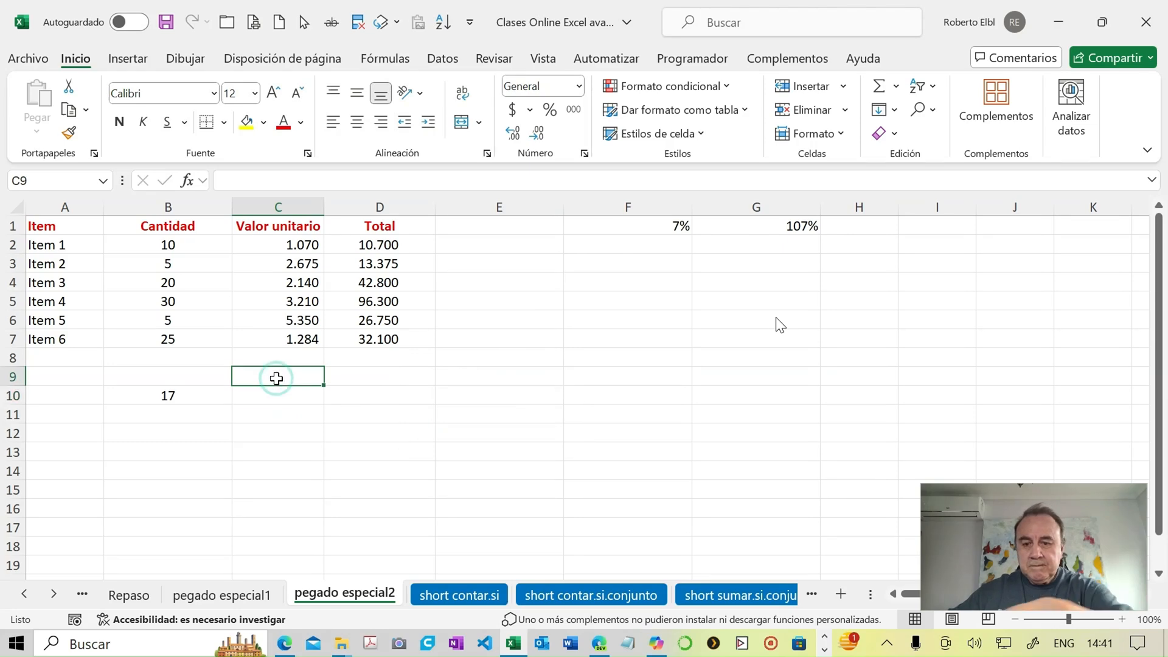
pyautogui.write('12')
pyautogui.press('Tab')
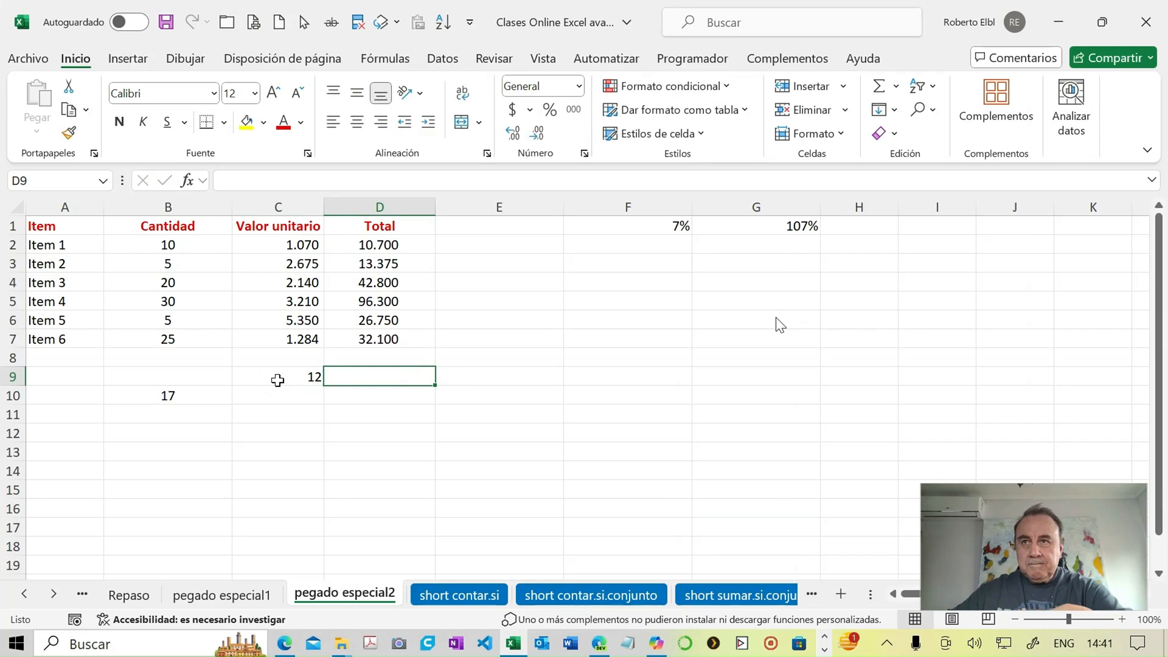
pyautogui.click(276, 393)
pyautogui.write('12')
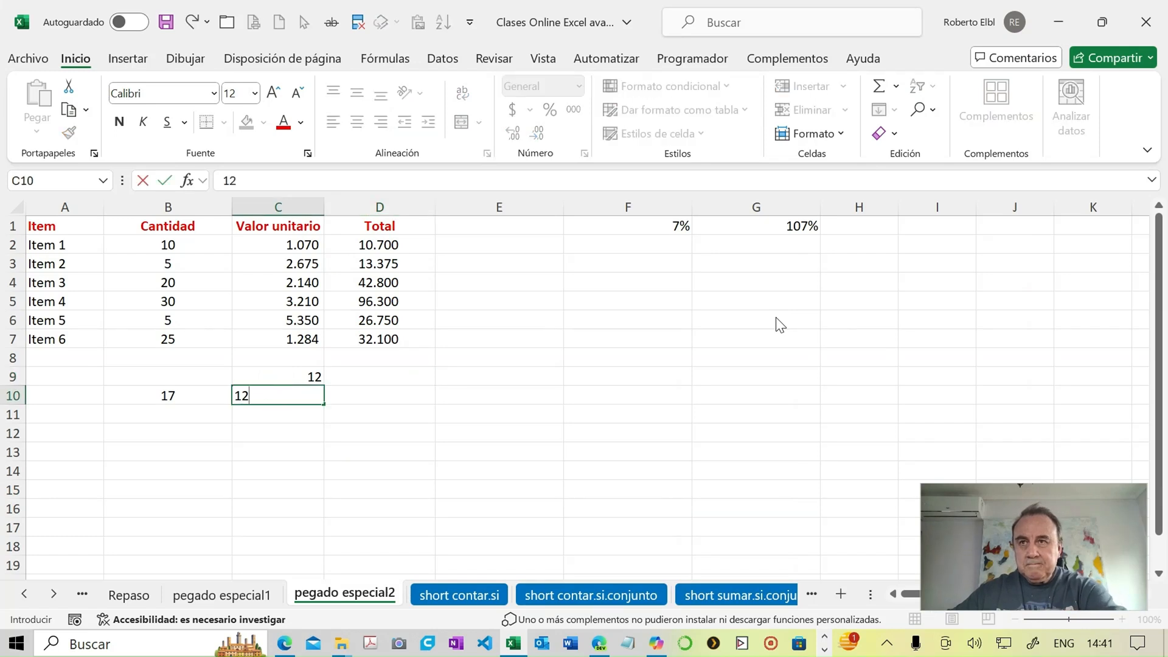
pyautogui.press('Tab')
pyautogui.click(274, 376)
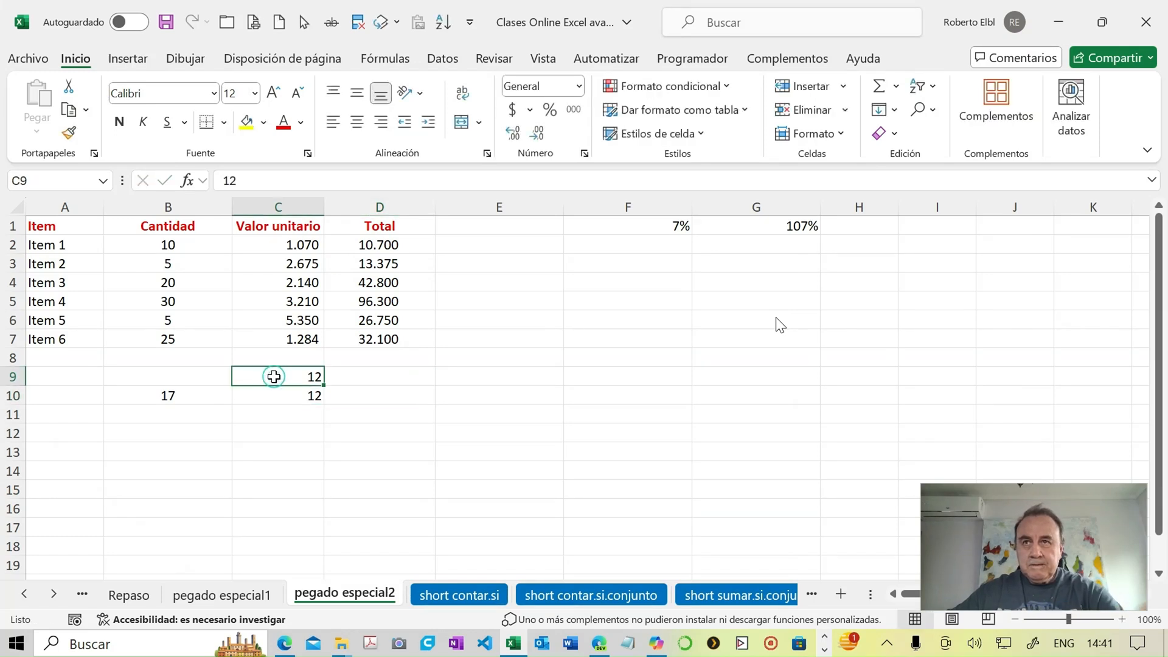
pyautogui.press('Delete')
# - Set the width of the Total column D to 10 and note it by entering 10 in cell D10
pyautogui.click(345, 396)
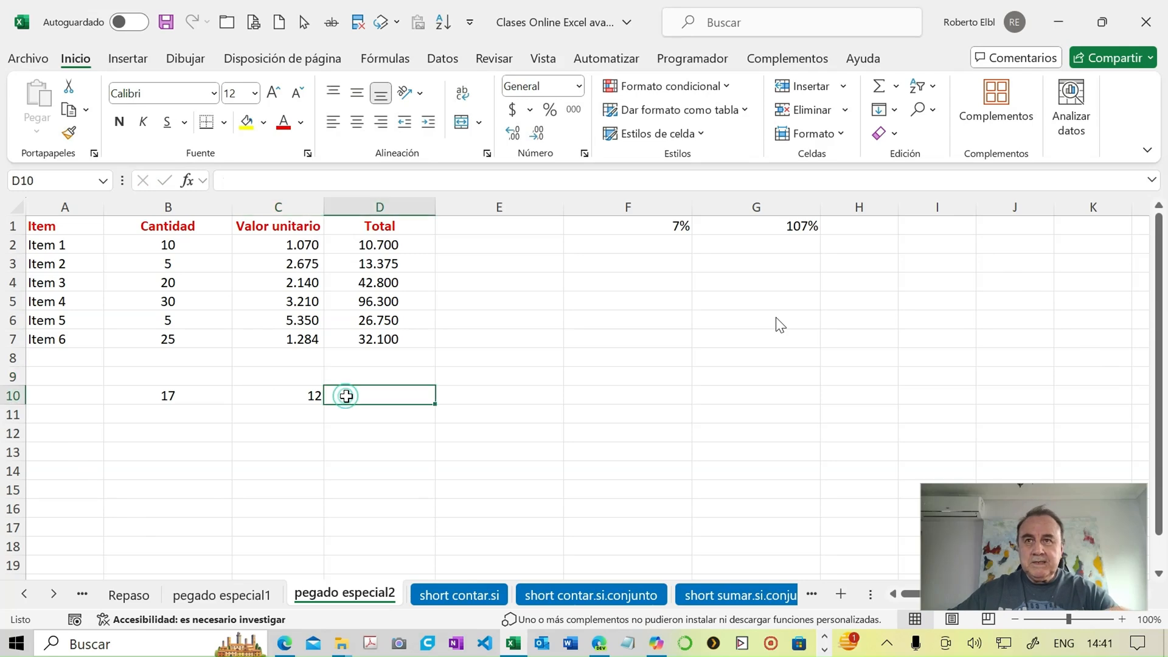
pyautogui.click(843, 134)
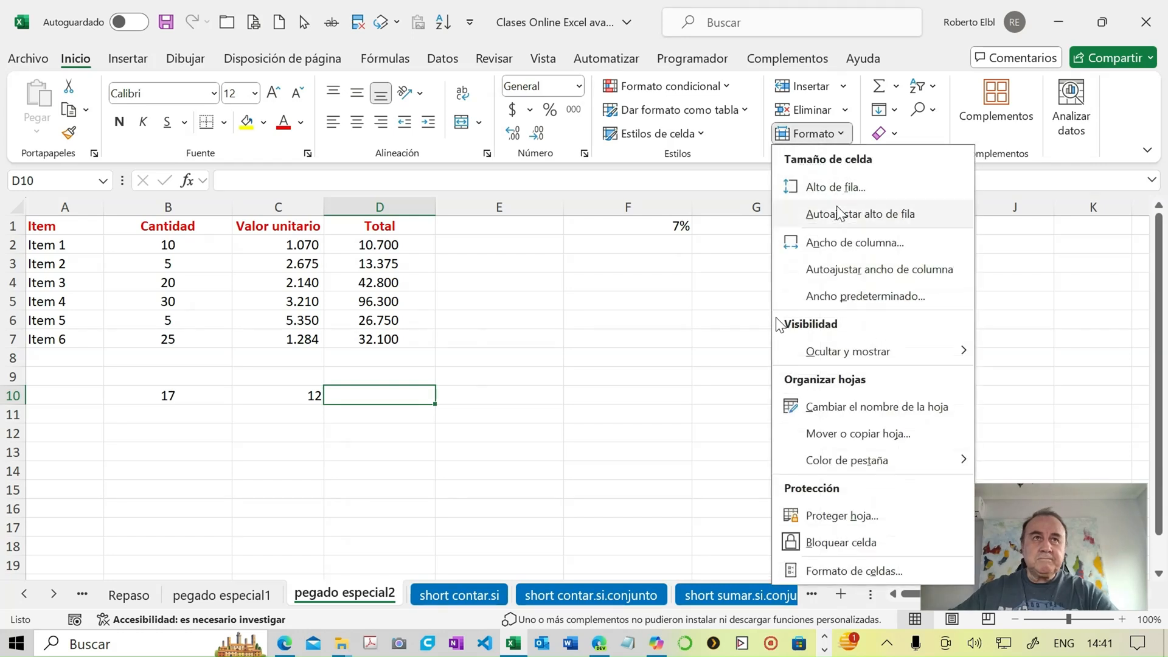
pyautogui.click(851, 243)
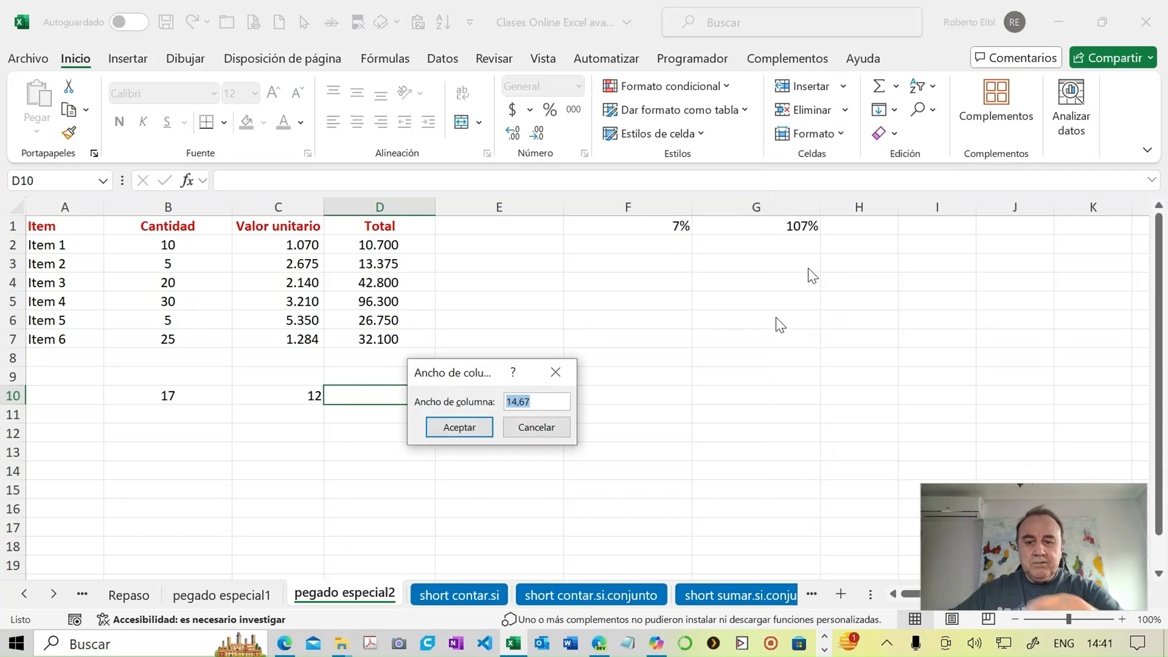
pyautogui.write('10')
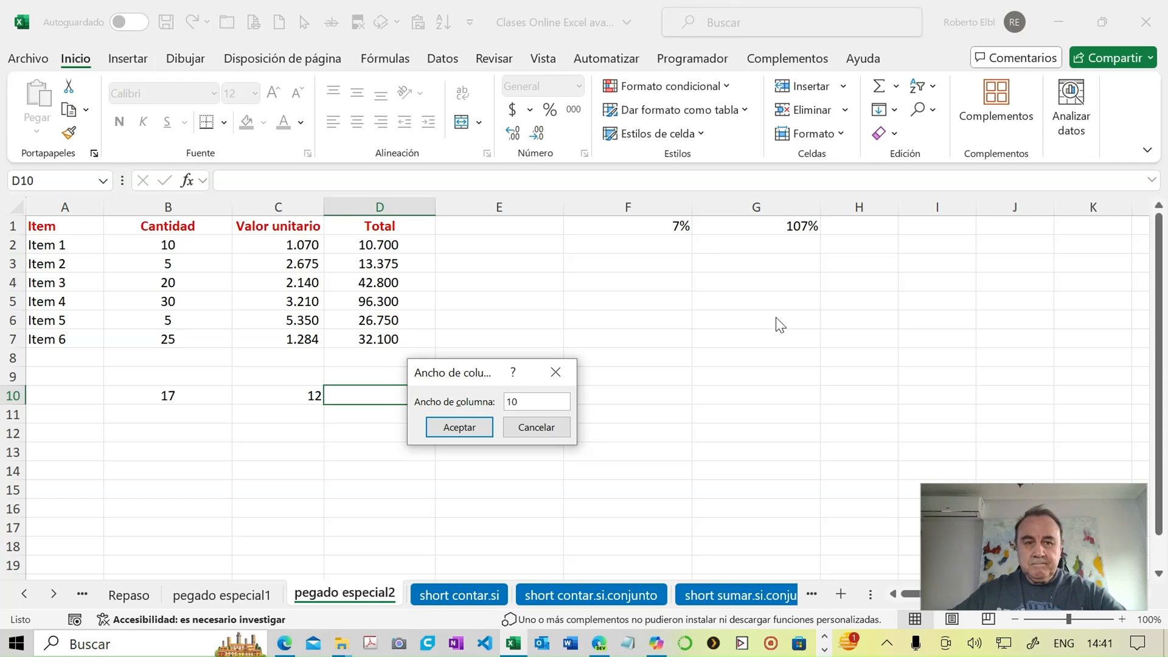
pyautogui.press('Return')
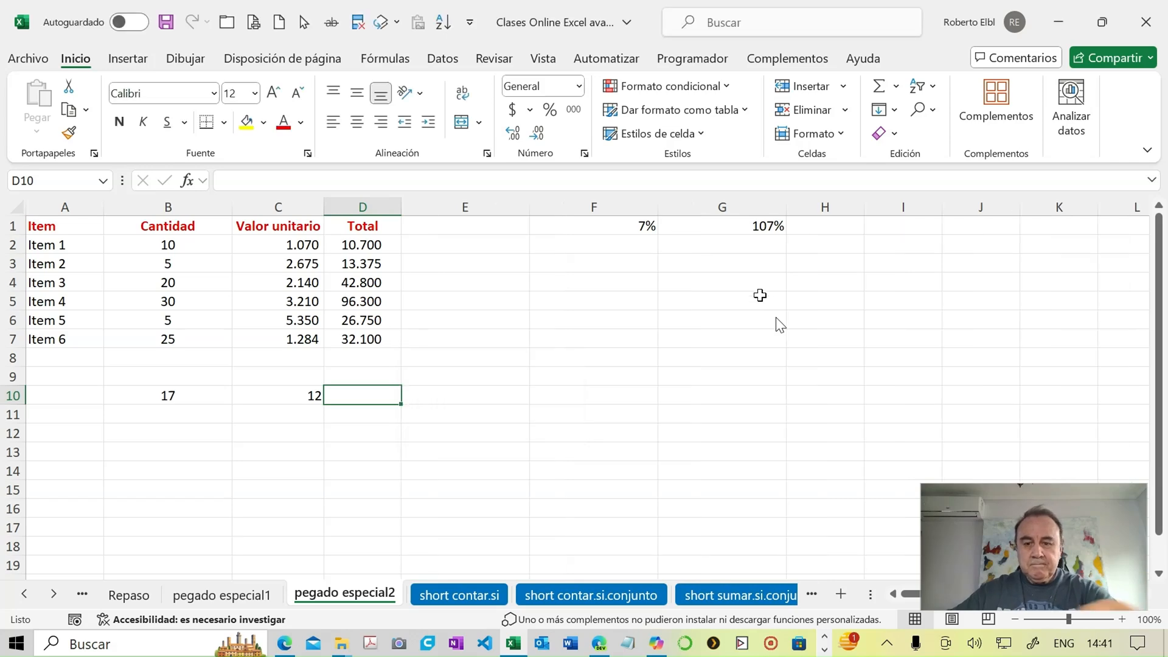
pyautogui.write('10')
pyautogui.press('Return')
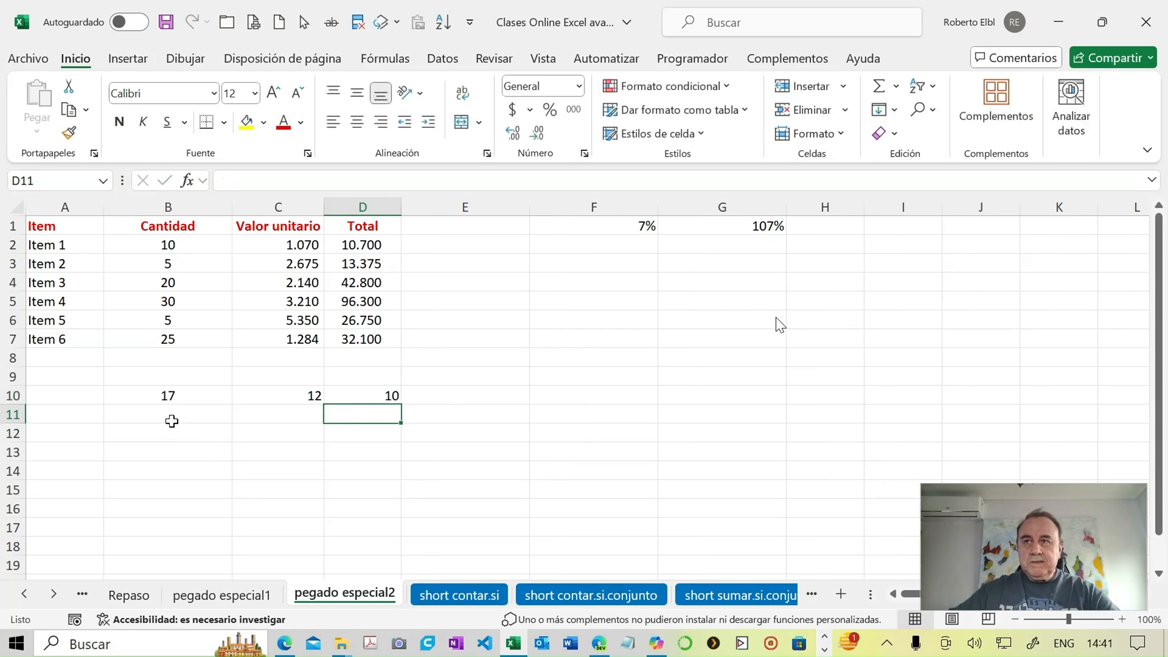
# - Copy the blank cells B12:D12 and paste only their column widths (Ancho de las columnas) onto F10:H10 with Paste Special
pyautogui.moveTo(172, 433); pyautogui.dragTo(326, 430)
pyautogui.hotkey('ctrl', 'c')
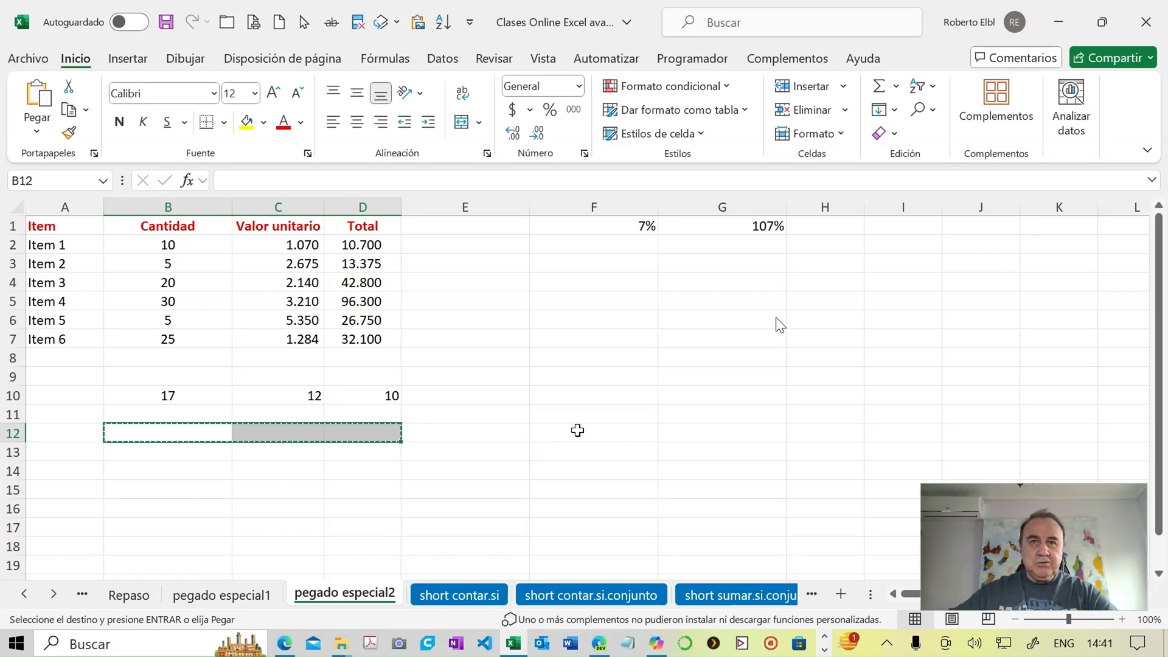
pyautogui.click(575, 398)
pyautogui.moveTo(575, 398); pyautogui.dragTo(790, 392)
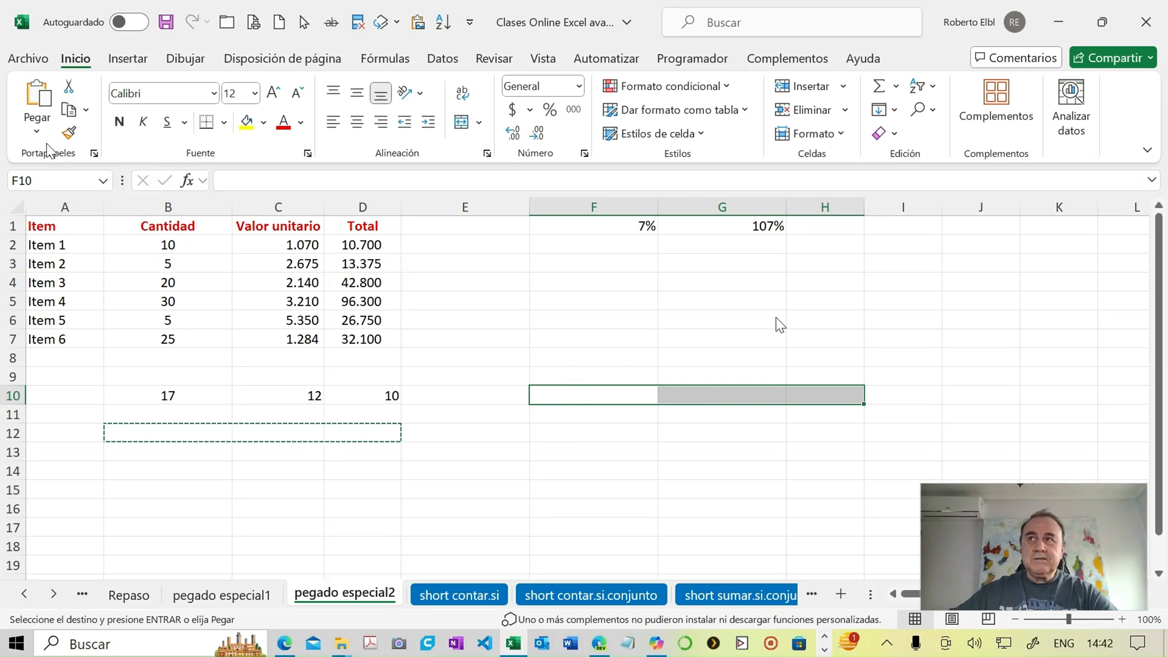
pyautogui.click(37, 130)
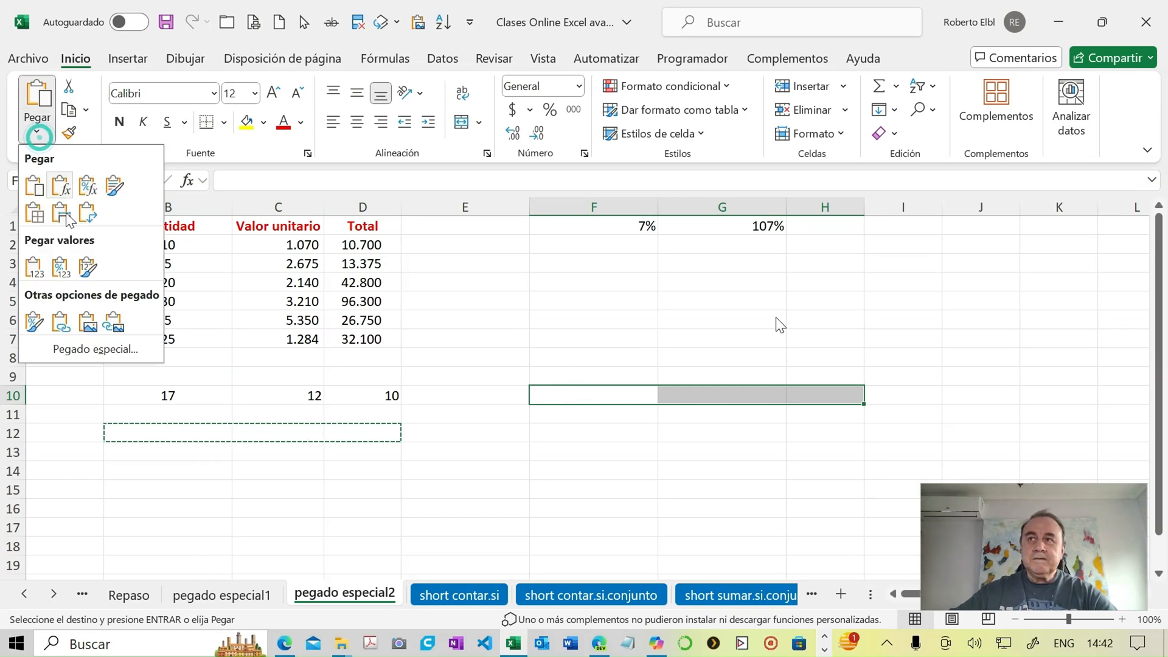
pyautogui.click(97, 349)
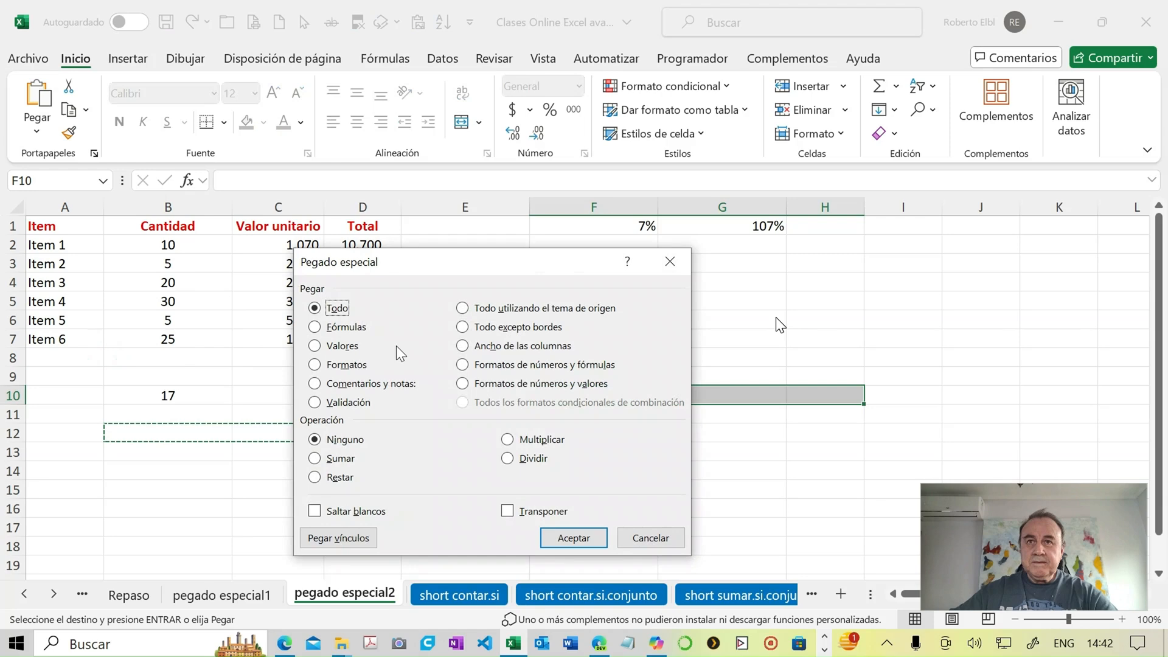
pyautogui.click(466, 346)
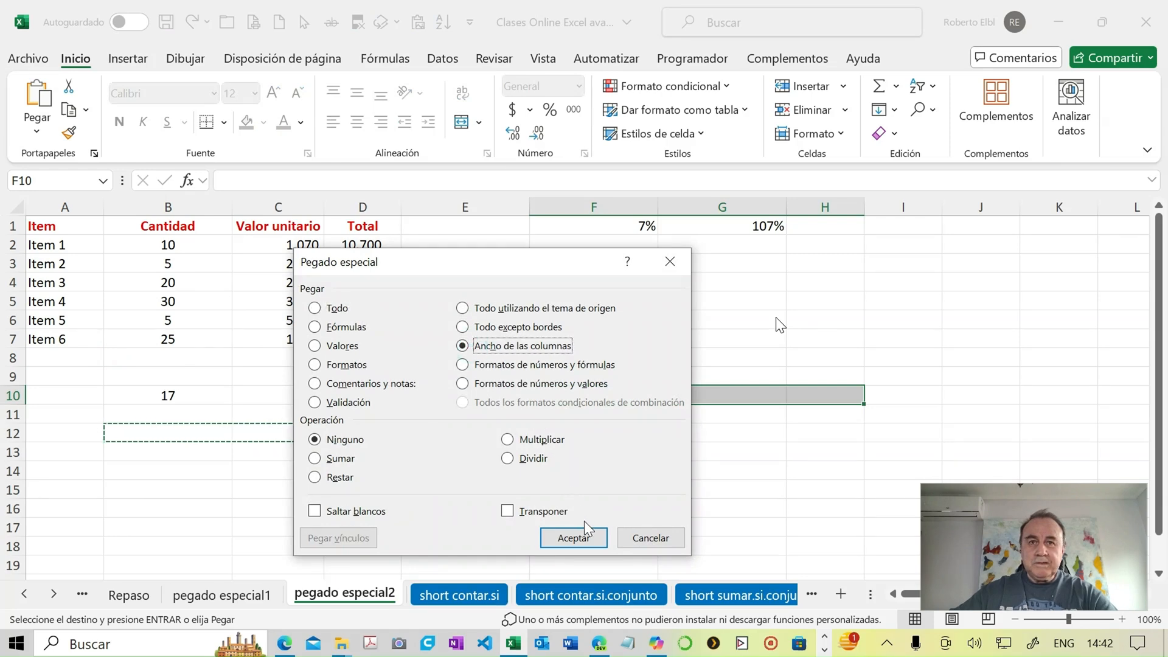
pyautogui.click(573, 536)
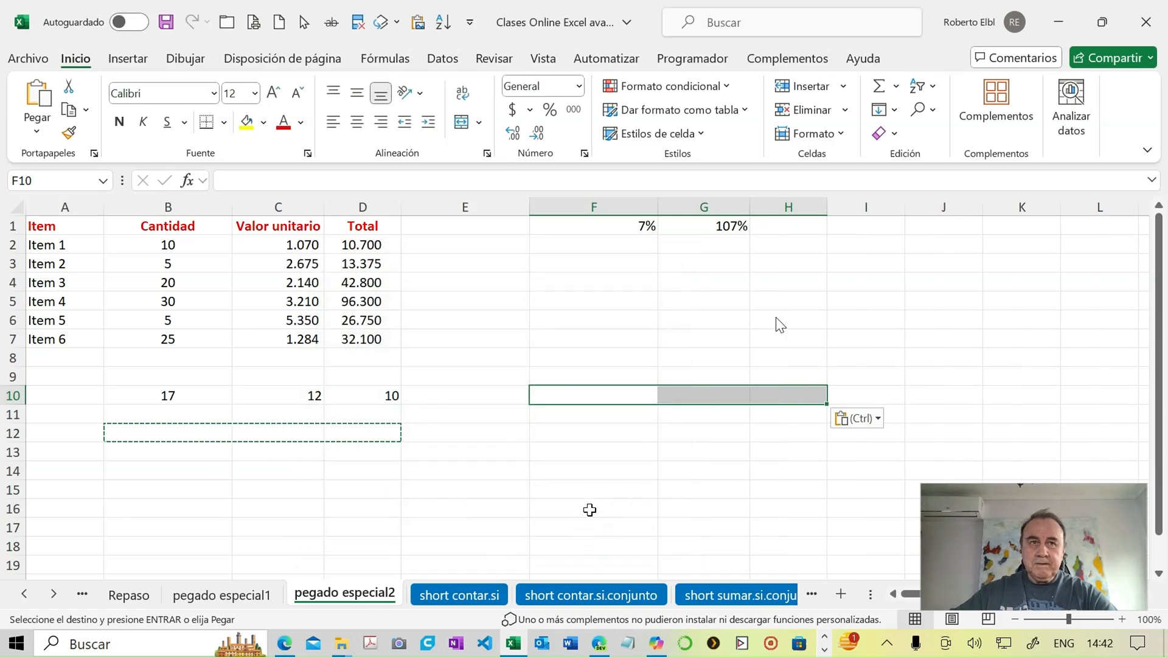
# - Check the column widths of F, G and H one by one, leaving each of them as it is
pyautogui.click(572, 398)
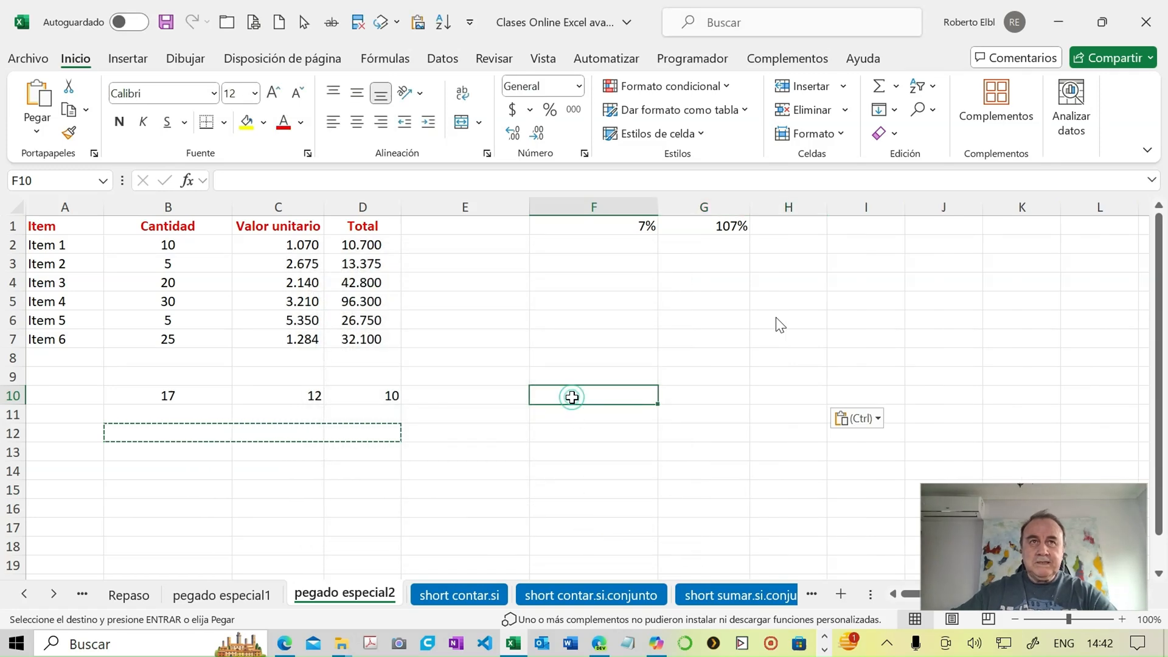
pyautogui.click(837, 134)
pyautogui.click(849, 241)
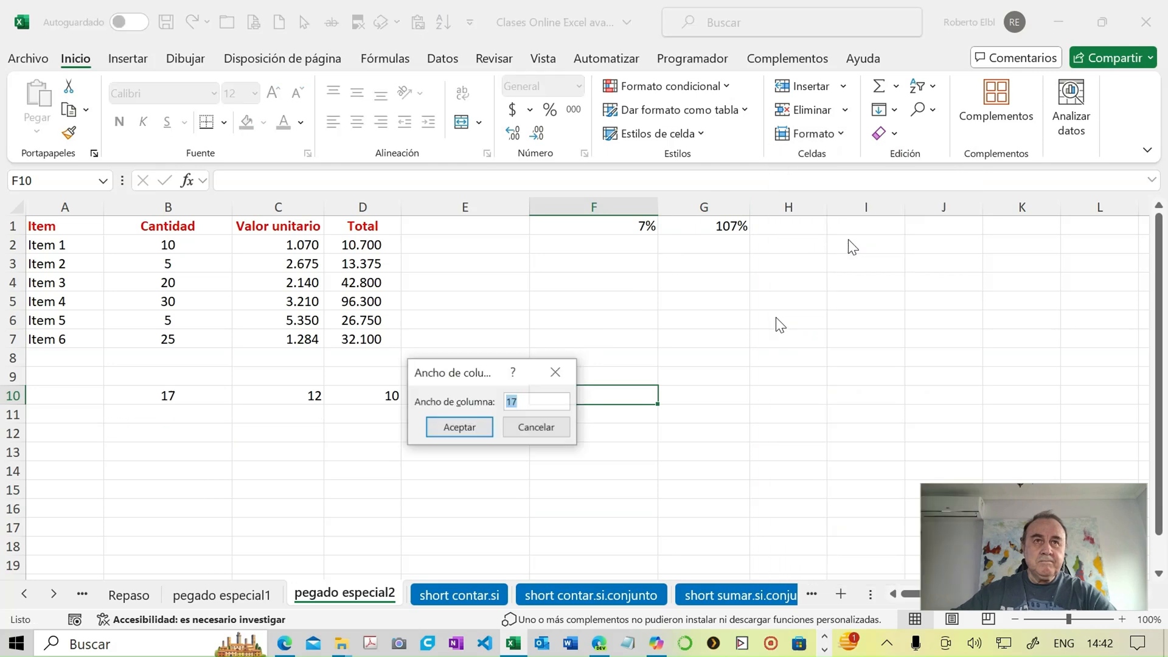
pyautogui.click(530, 426)
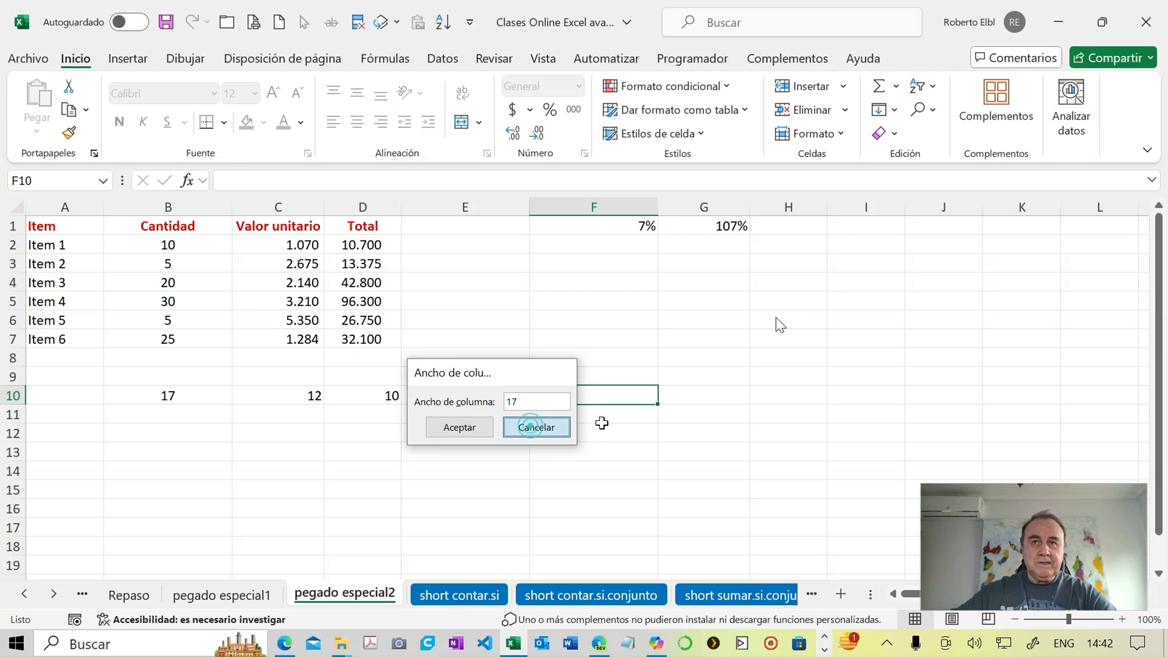
pyautogui.click(703, 393)
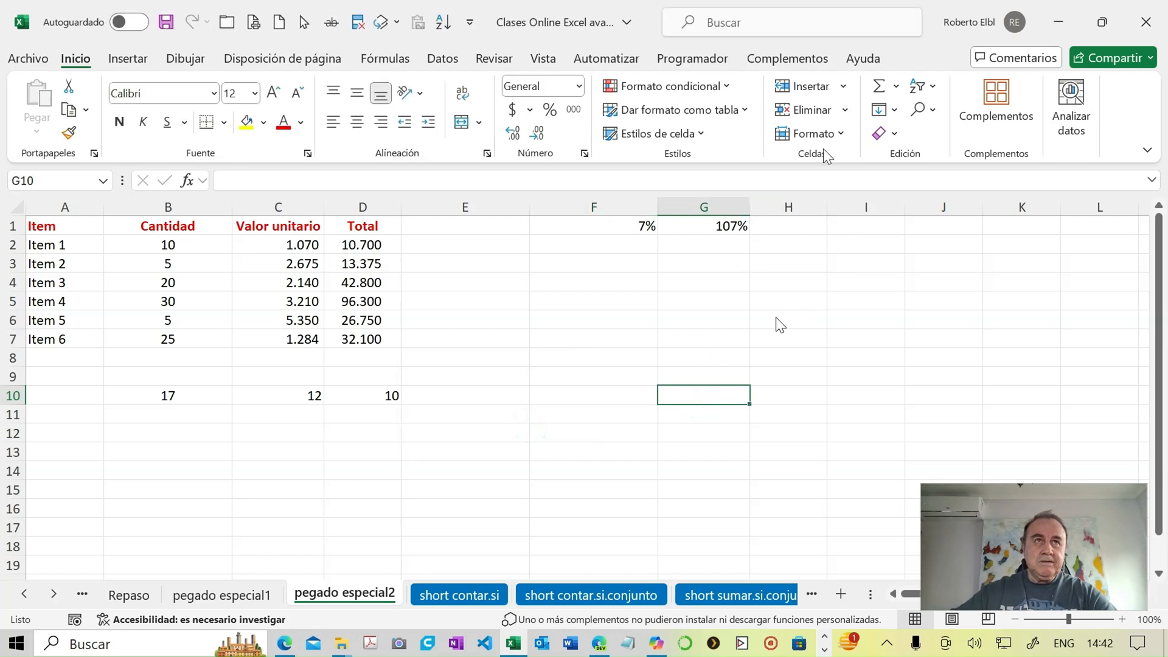
pyautogui.click(838, 137)
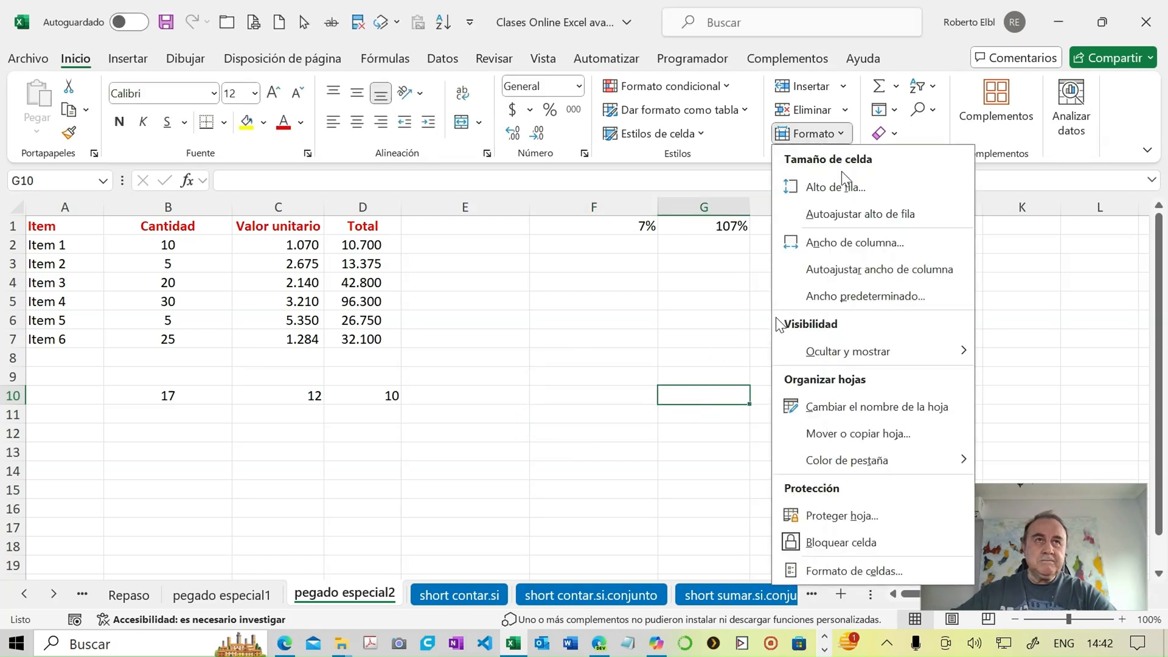
pyautogui.click(839, 245)
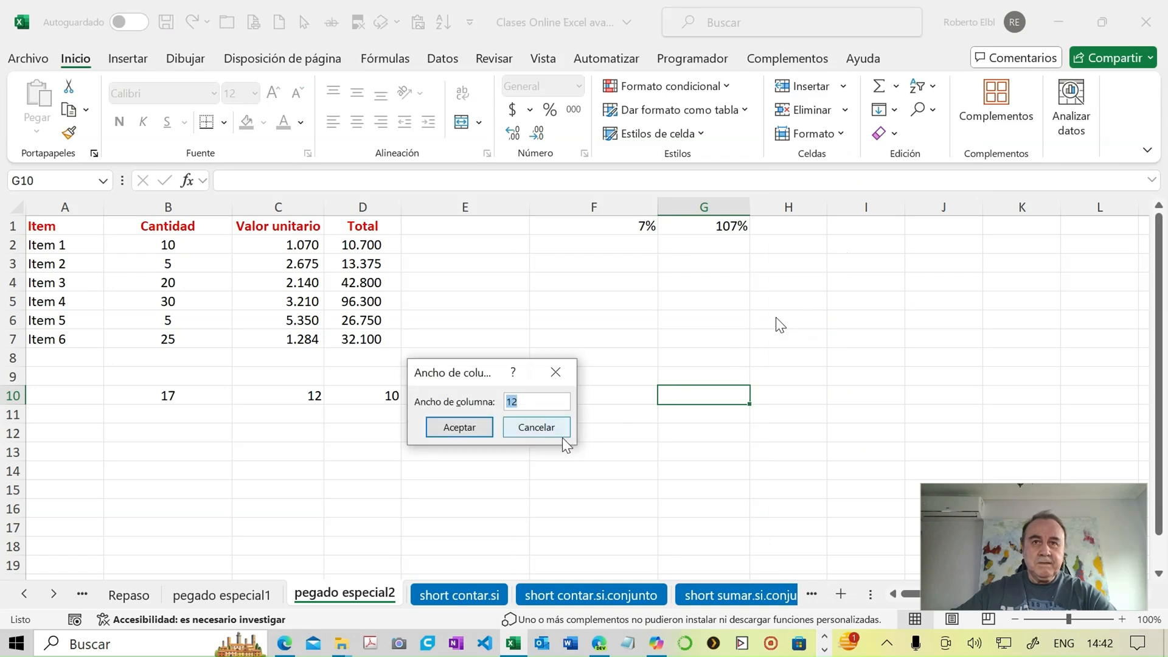
pyautogui.click(538, 427)
pyautogui.click(778, 396)
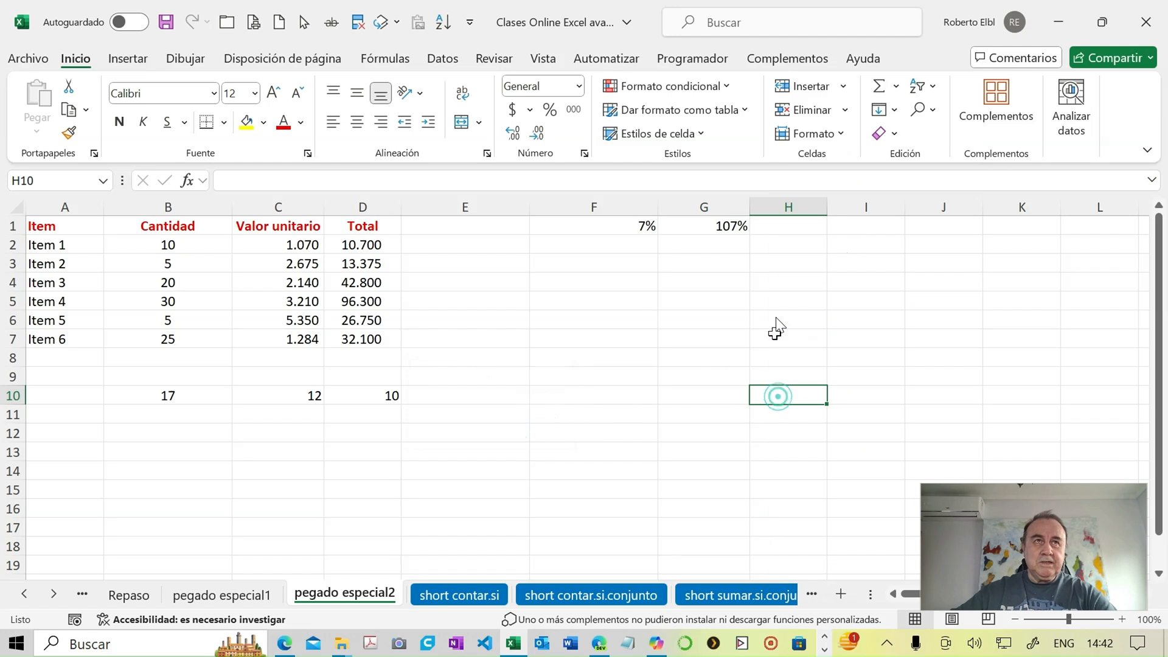
pyautogui.click(840, 135)
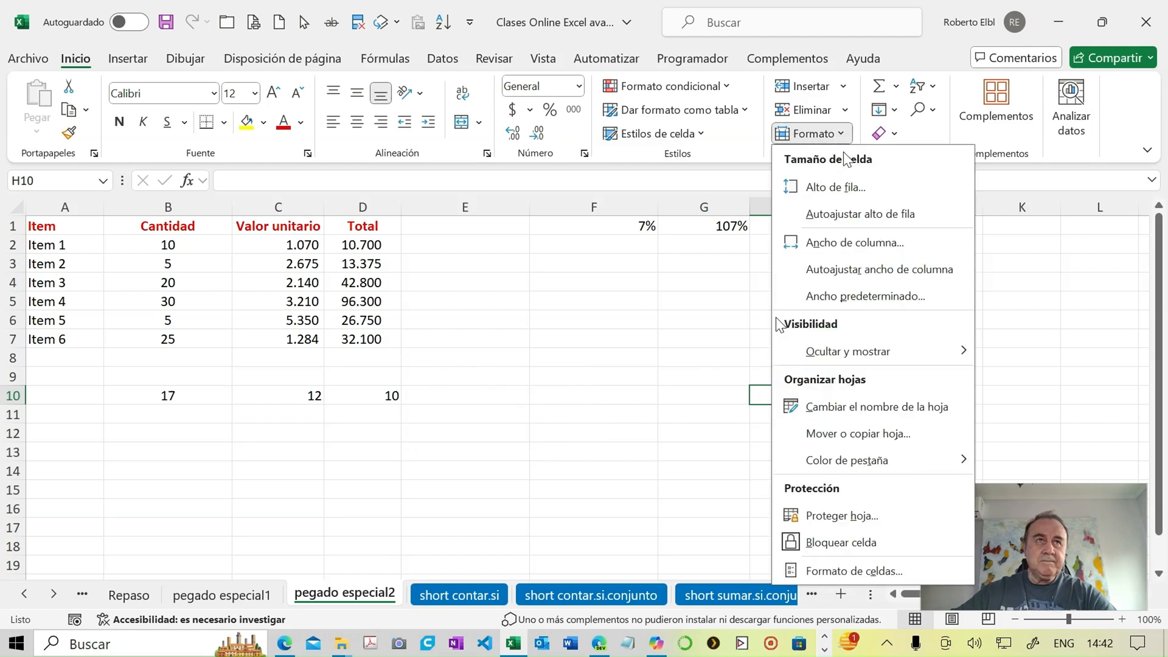
pyautogui.click(830, 242)
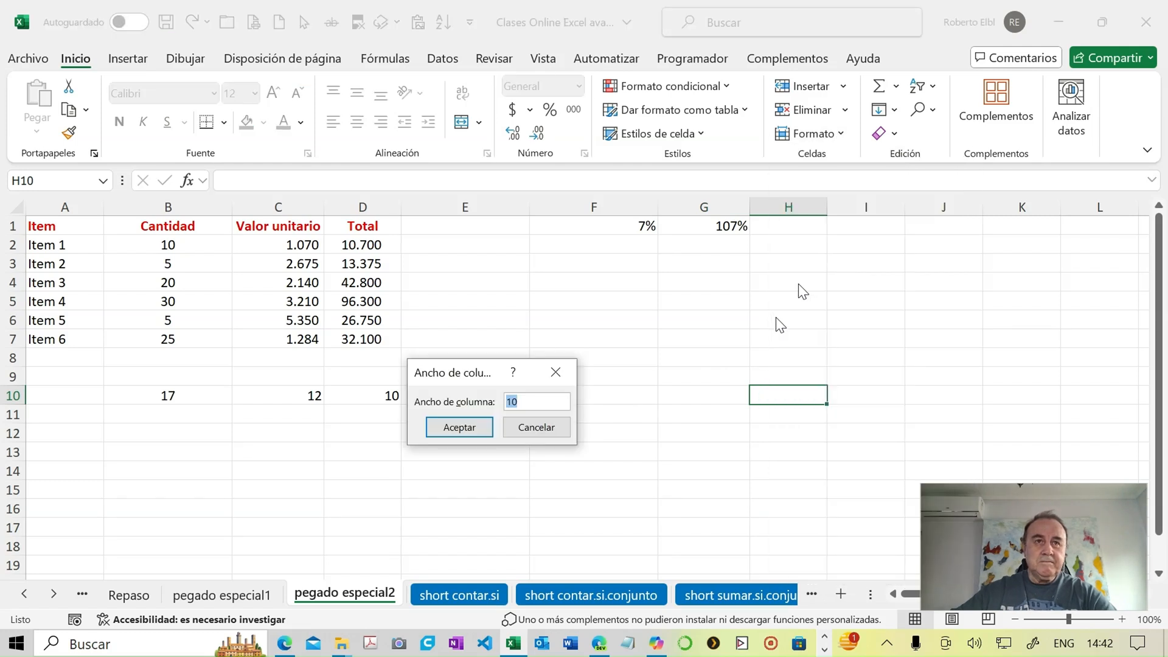
pyautogui.click(538, 426)
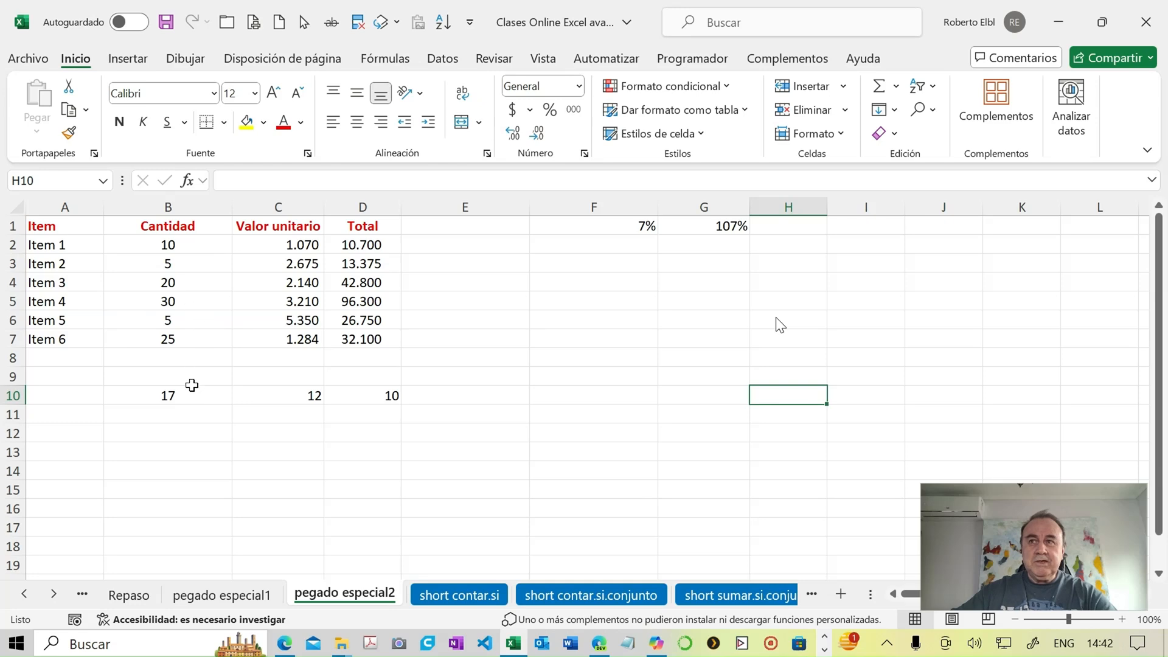
# - Clear the column width notes in row 10 under the item table
pyautogui.moveTo(192, 388); pyautogui.dragTo(373, 407)
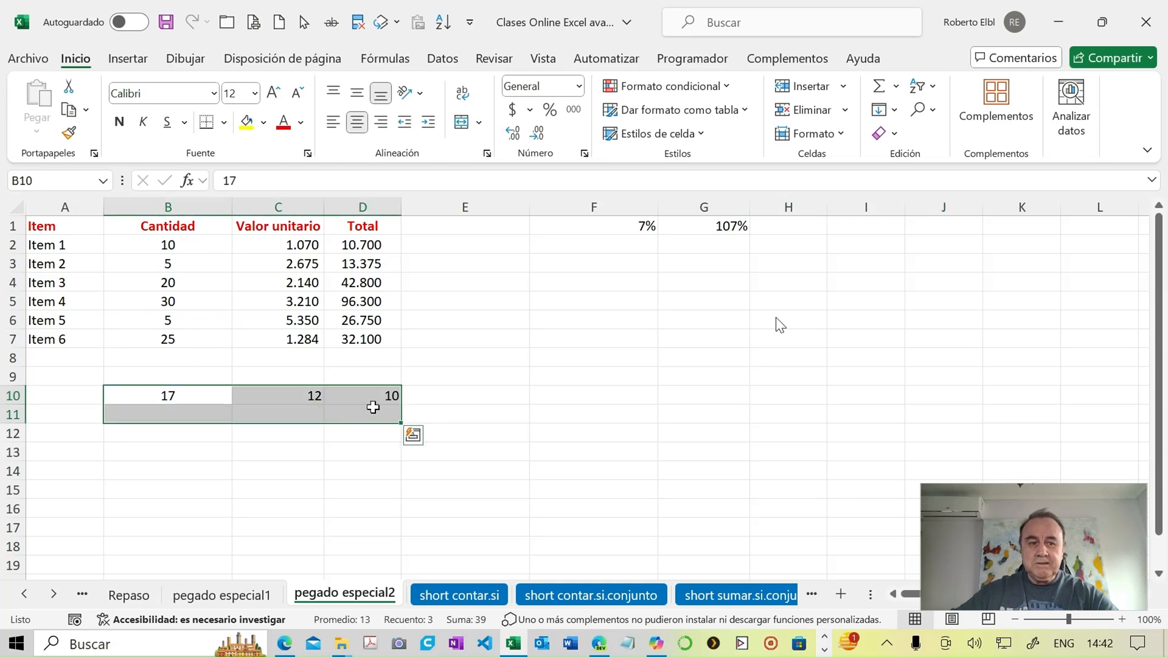
pyautogui.press('BackSpace')
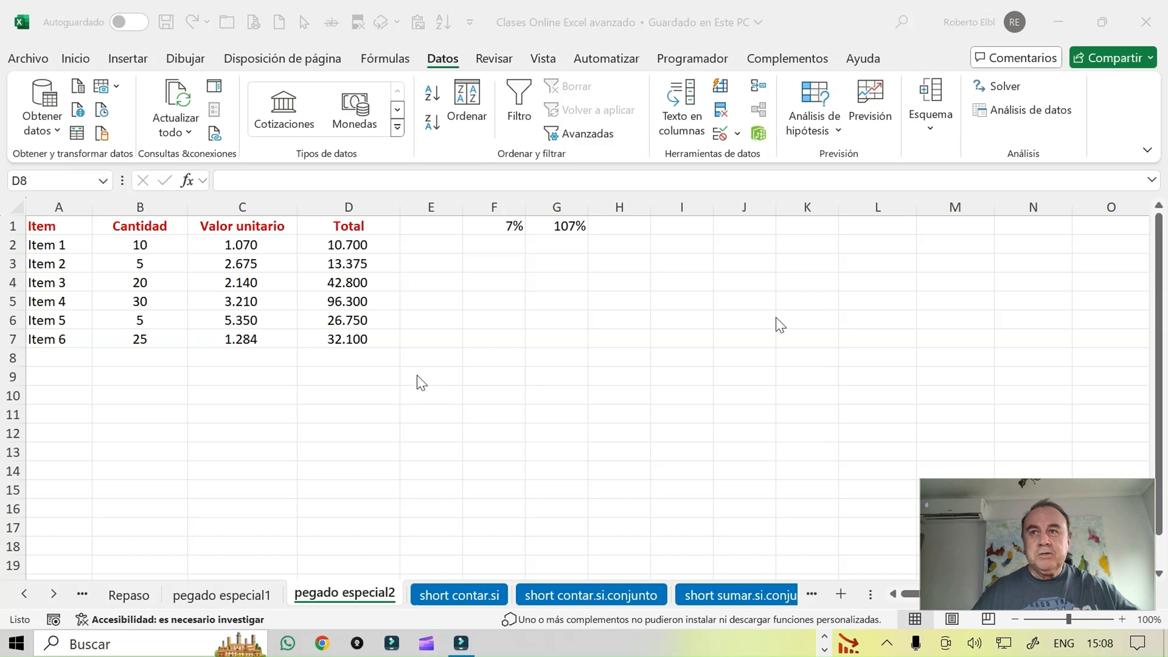
# - Sum the Total column's values D2:D7 in cell D8 with the SUMA function
pyautogui.click(371, 358)
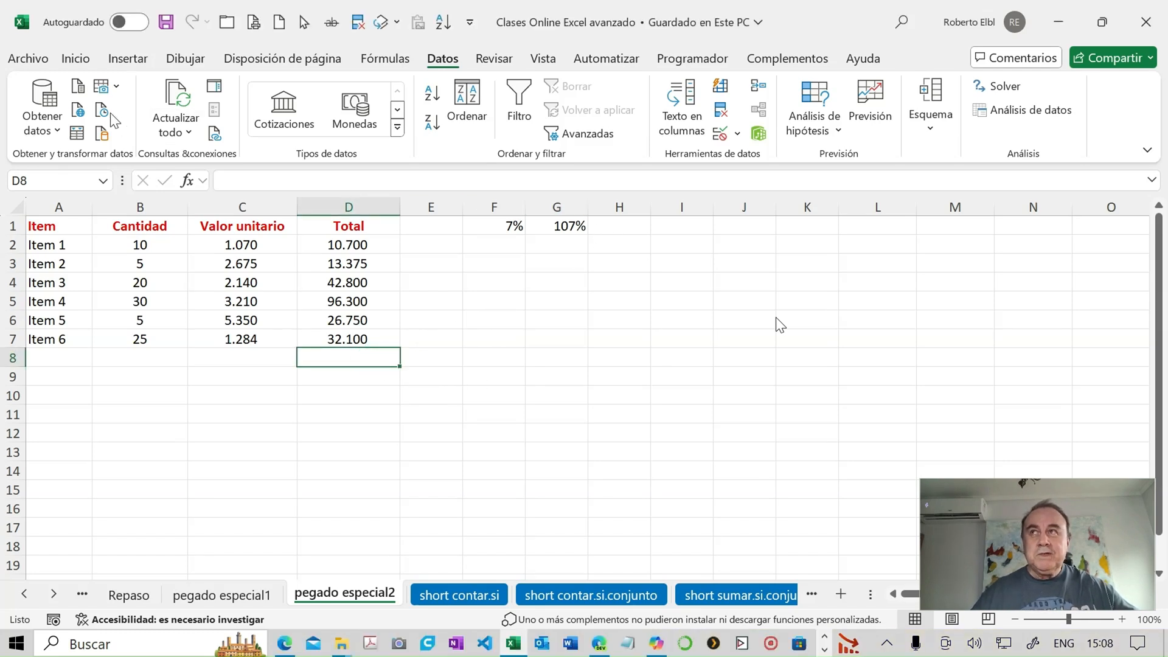
pyautogui.click(69, 63)
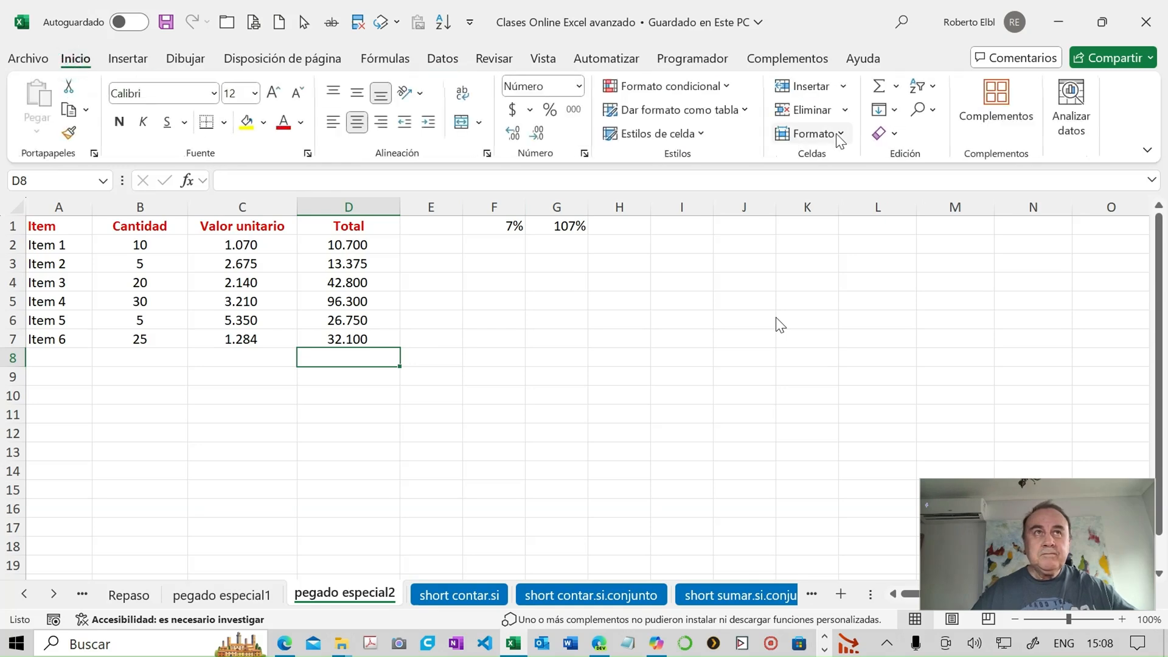
pyautogui.click(896, 85)
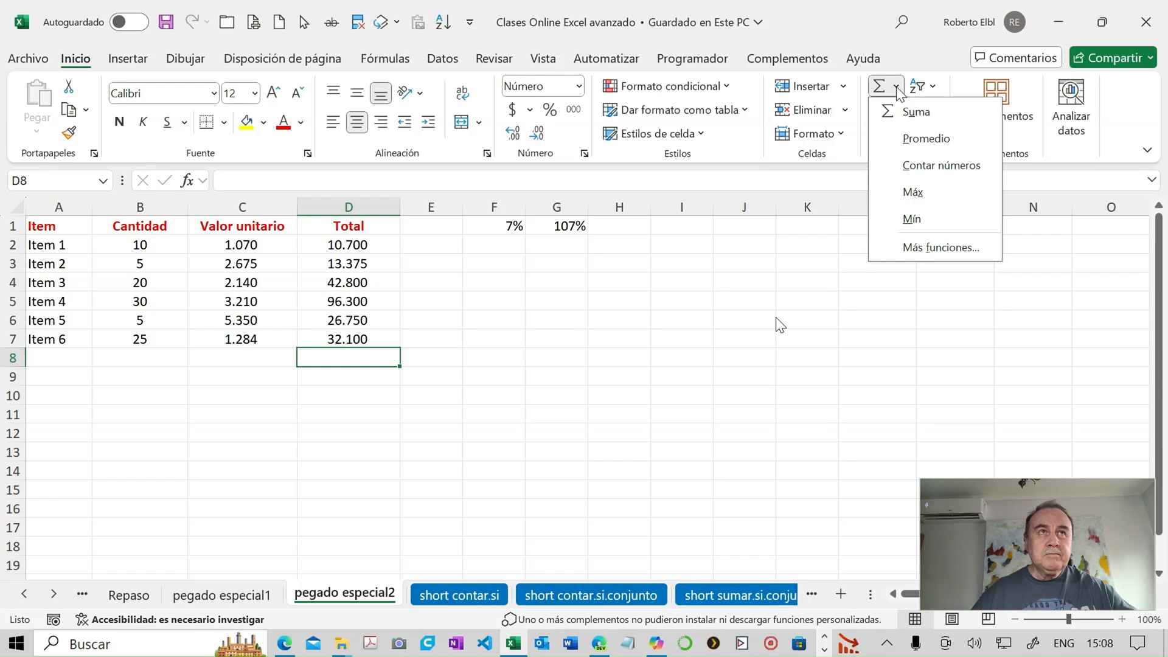
pyautogui.click(916, 112)
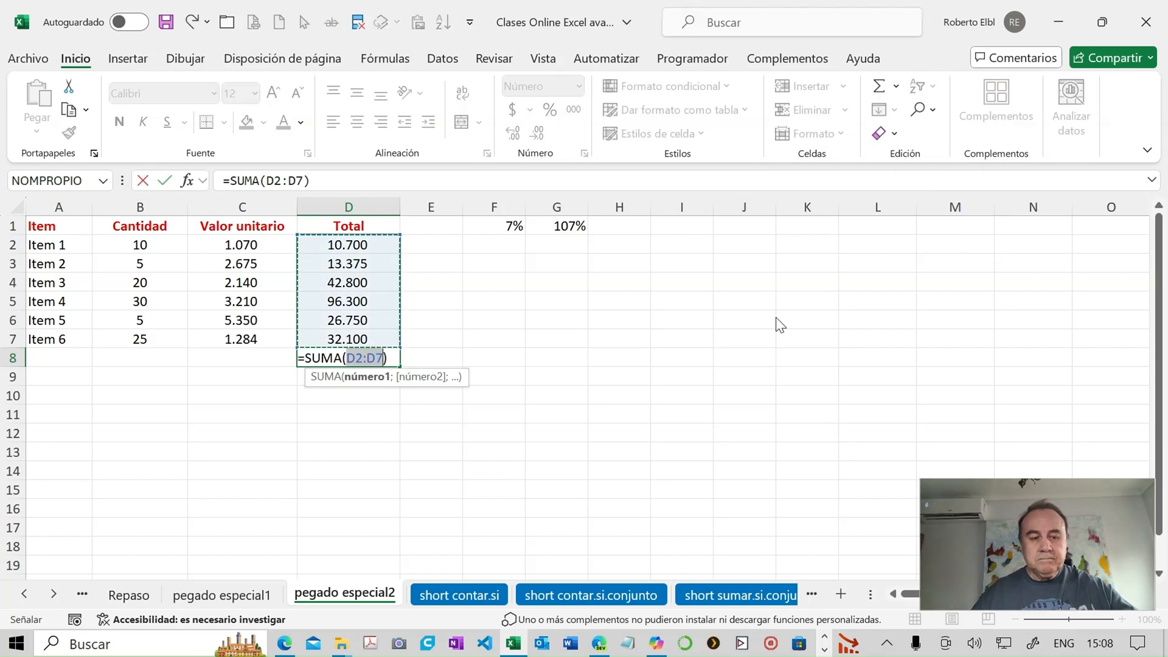
pyautogui.press('Return')
# - Enter the label Subtotal in cell C8, beside the sum of the Total column
pyautogui.click(243, 357)
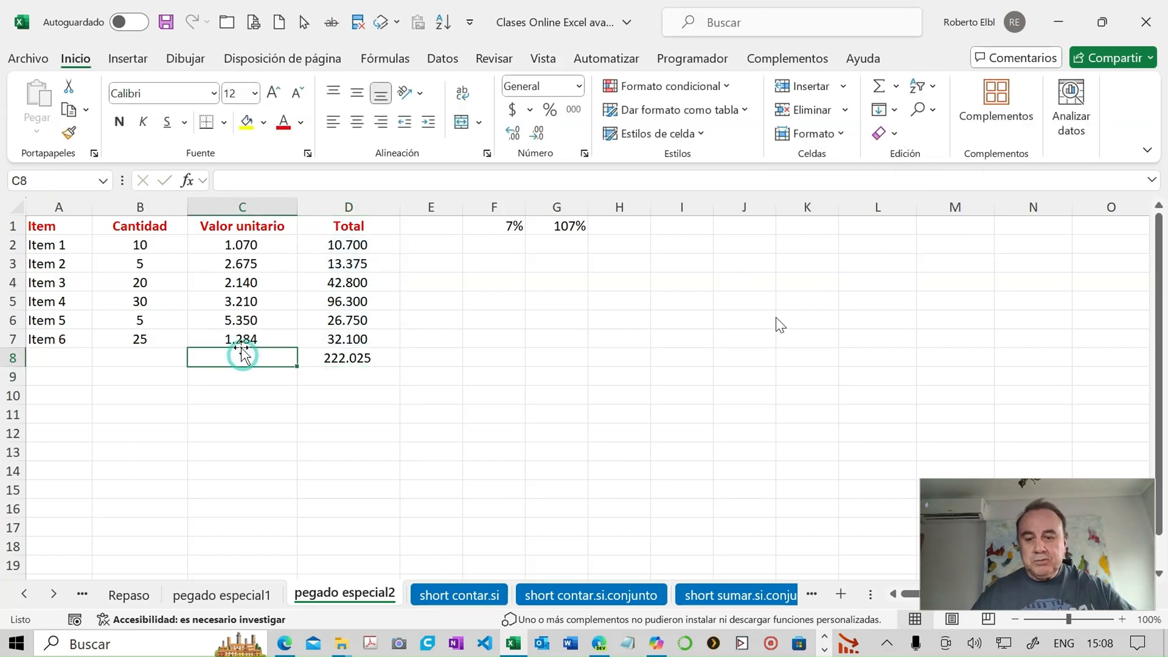
pyautogui.write('Subtota')
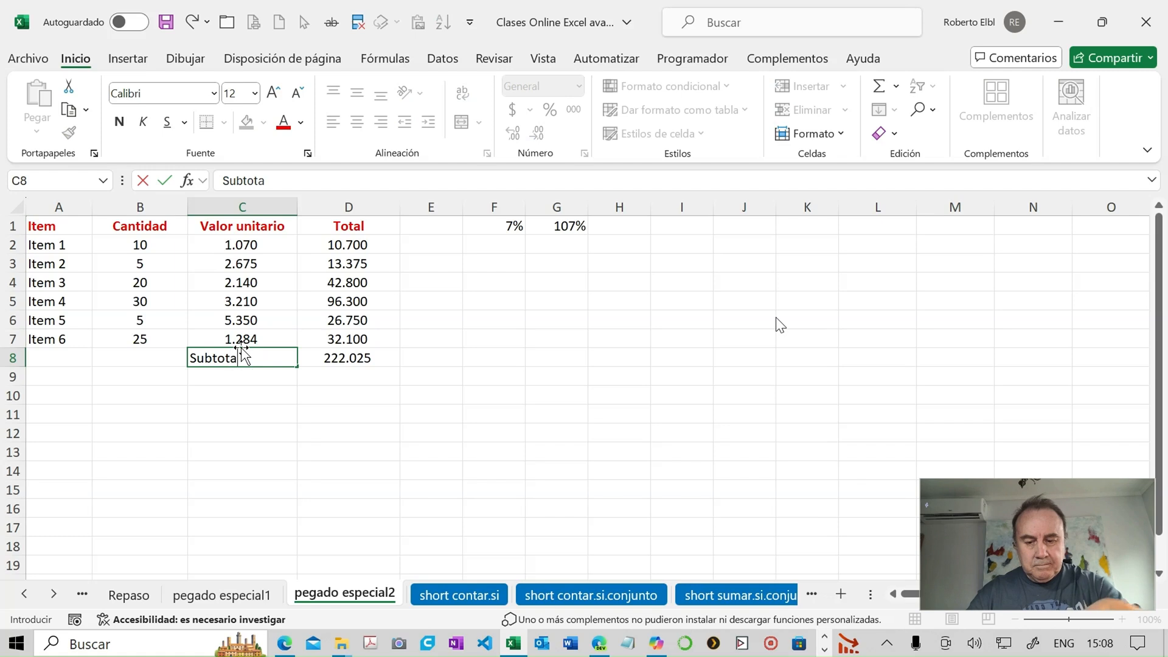
pyautogui.write('l')
pyautogui.press('Tab')
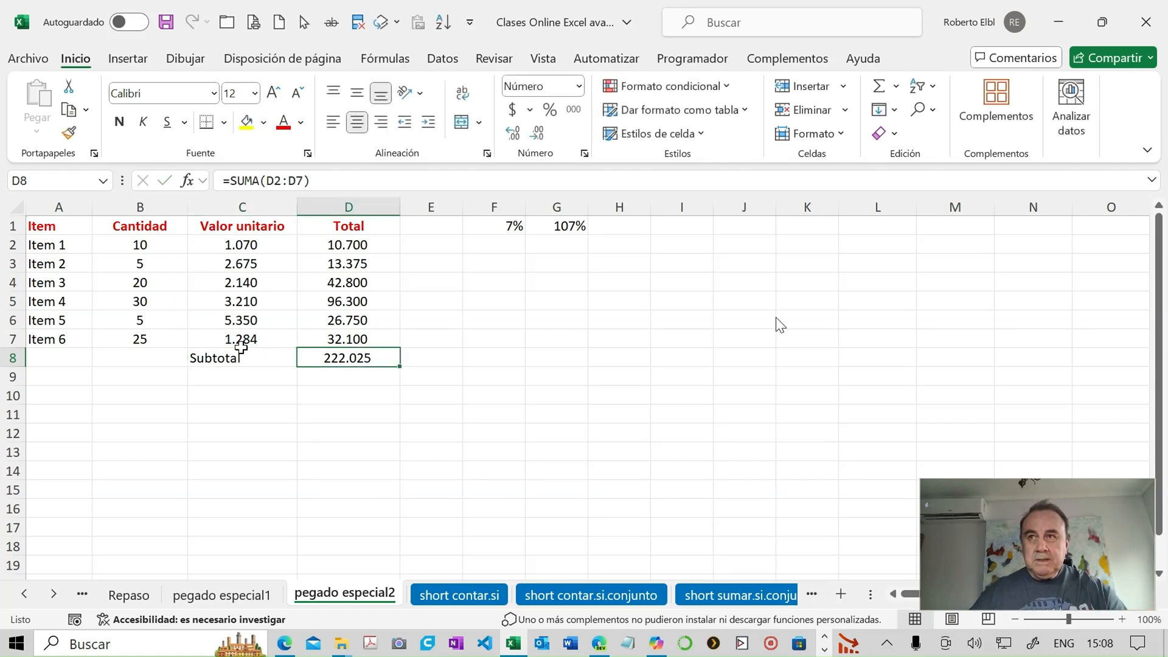
# - Right-align the Subtotal label in C8 and make the sum in D8 bold
pyautogui.click(247, 357)
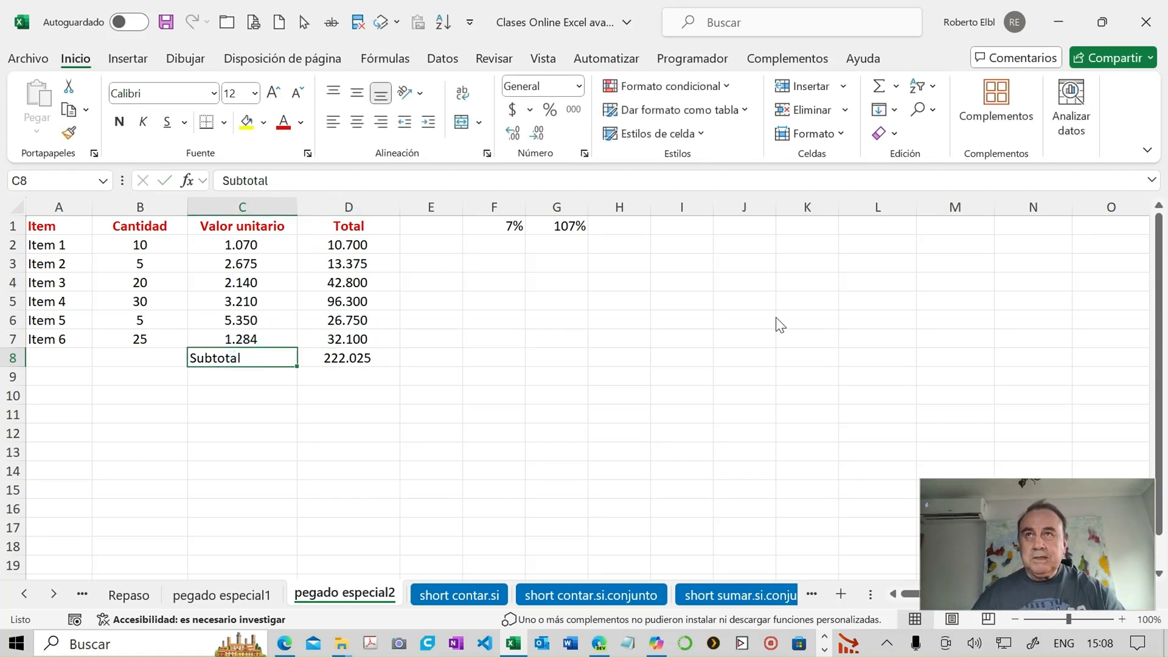
pyautogui.click(382, 130)
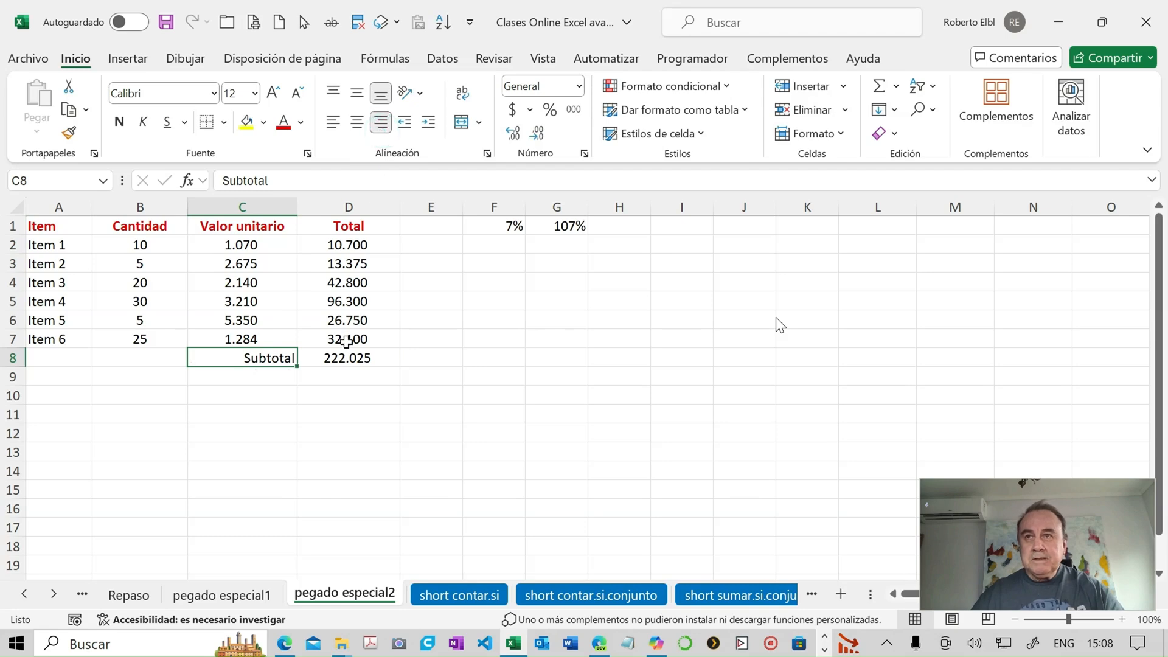
pyautogui.click(350, 359)
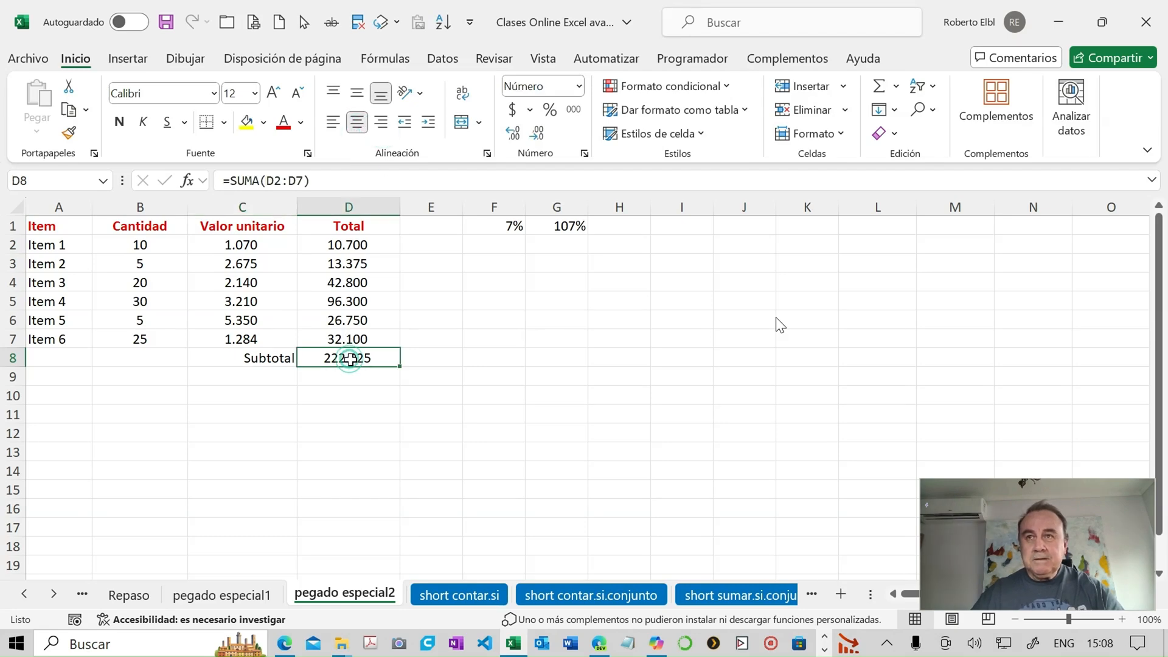
pyautogui.click(119, 123)
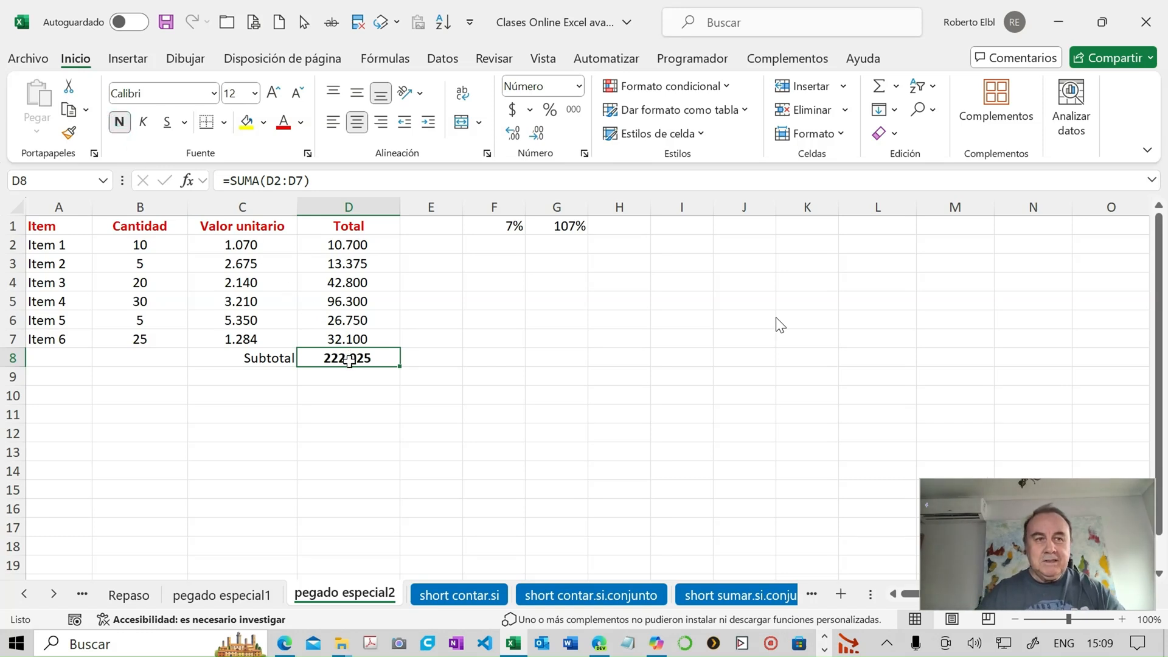
# - Apply a thick outside border to the percentage cell F1
pyautogui.click(496, 234)
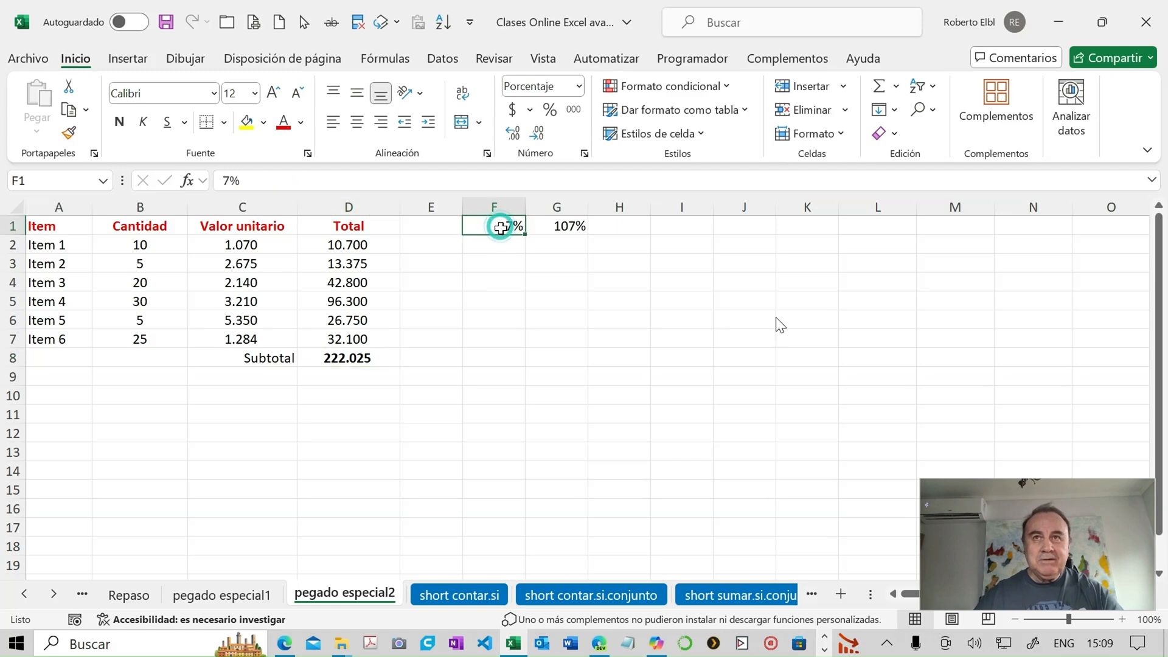
pyautogui.click(224, 122)
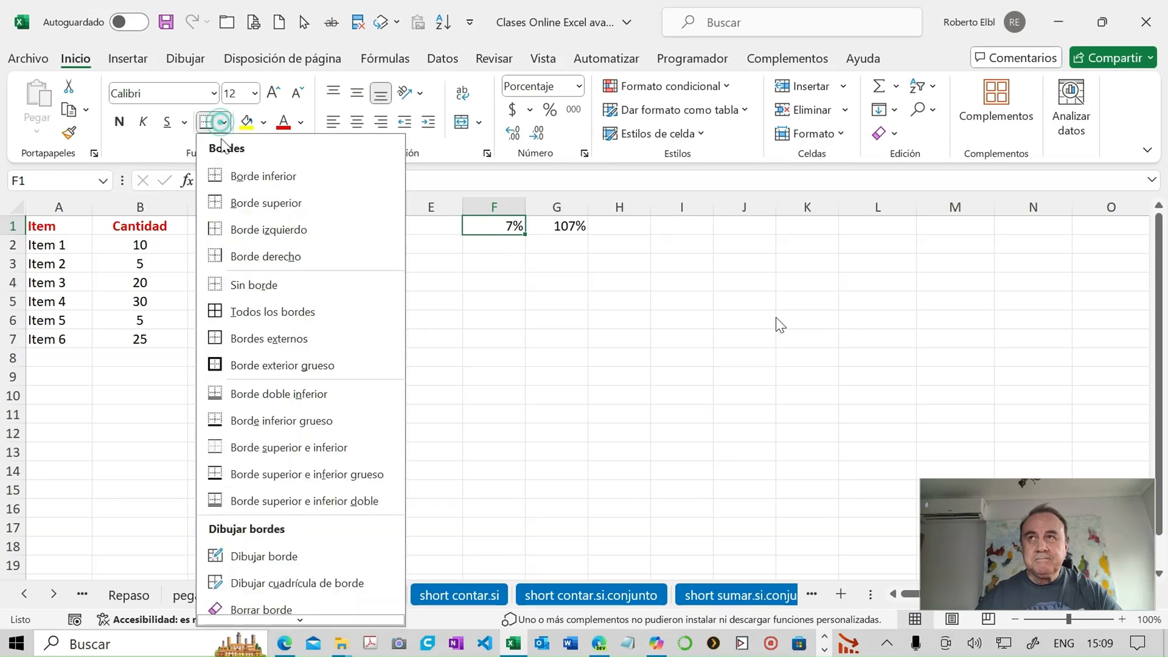
pyautogui.click(244, 365)
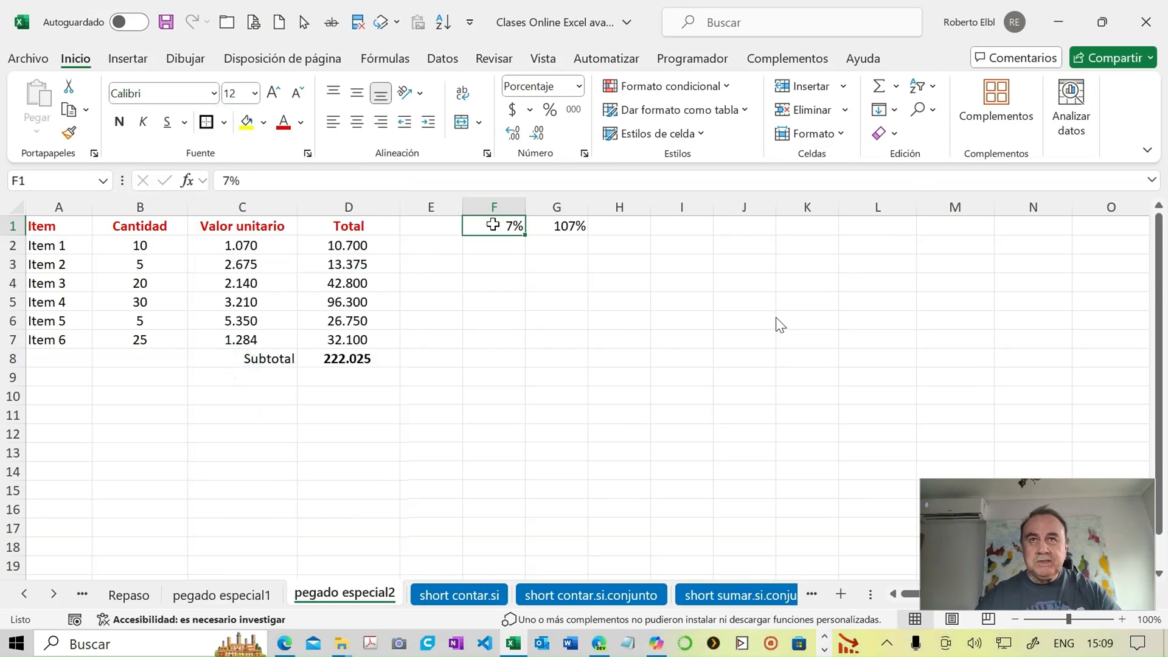
pyautogui.click(250, 251)
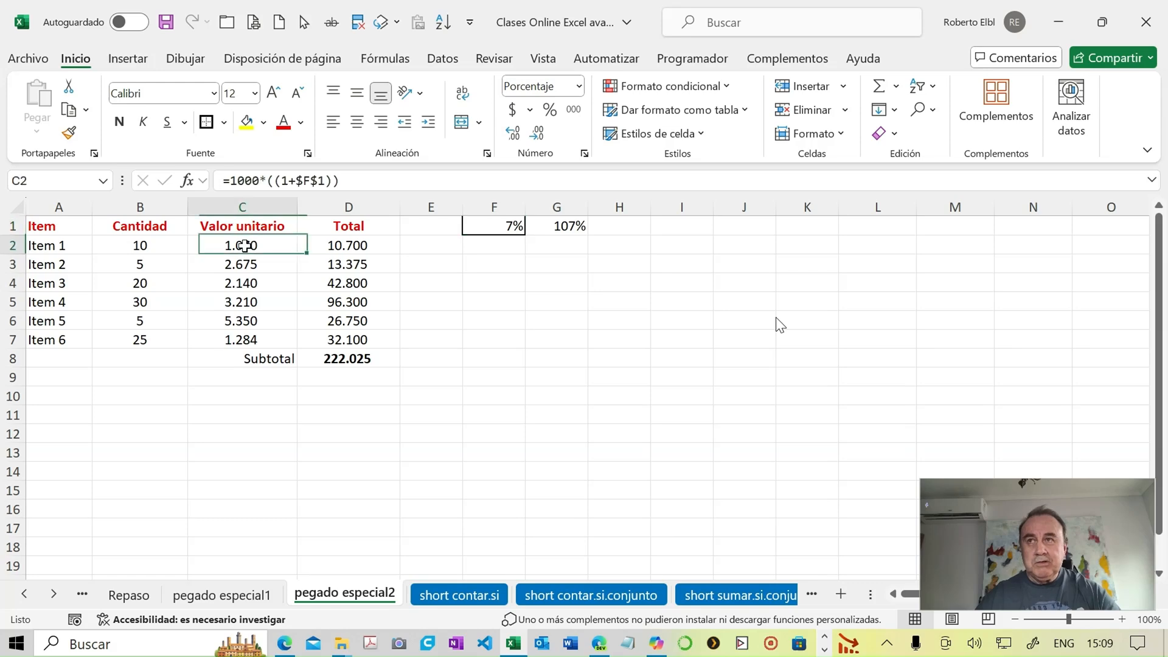
pyautogui.click(354, 359)
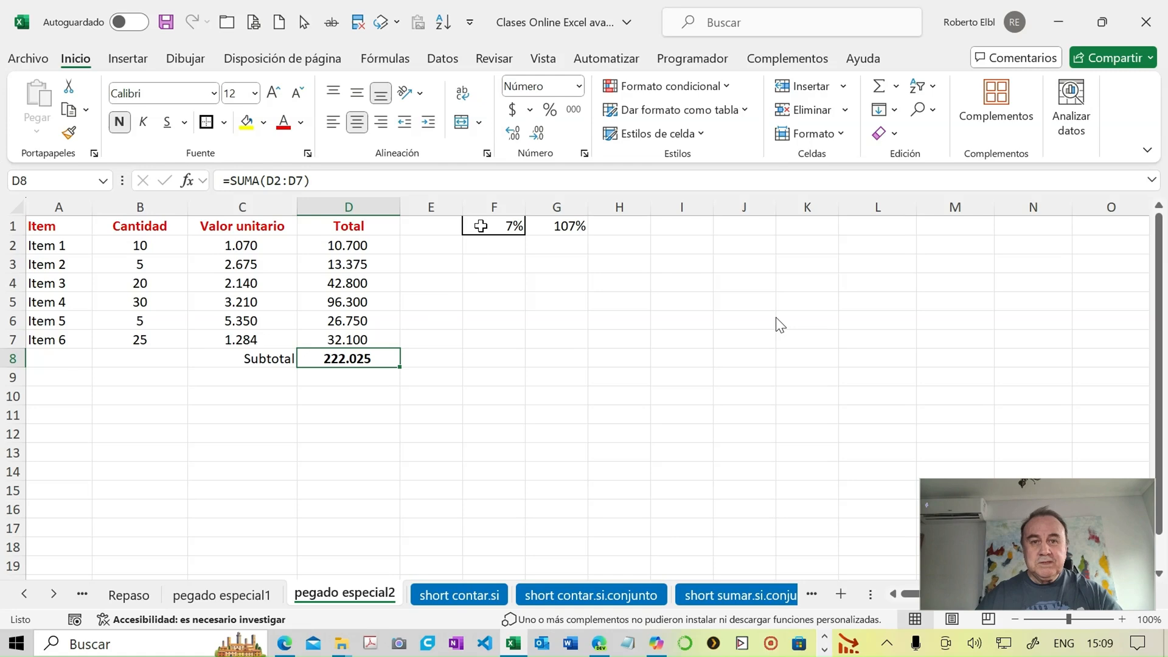
pyautogui.write('5')
pyautogui.press('Return')
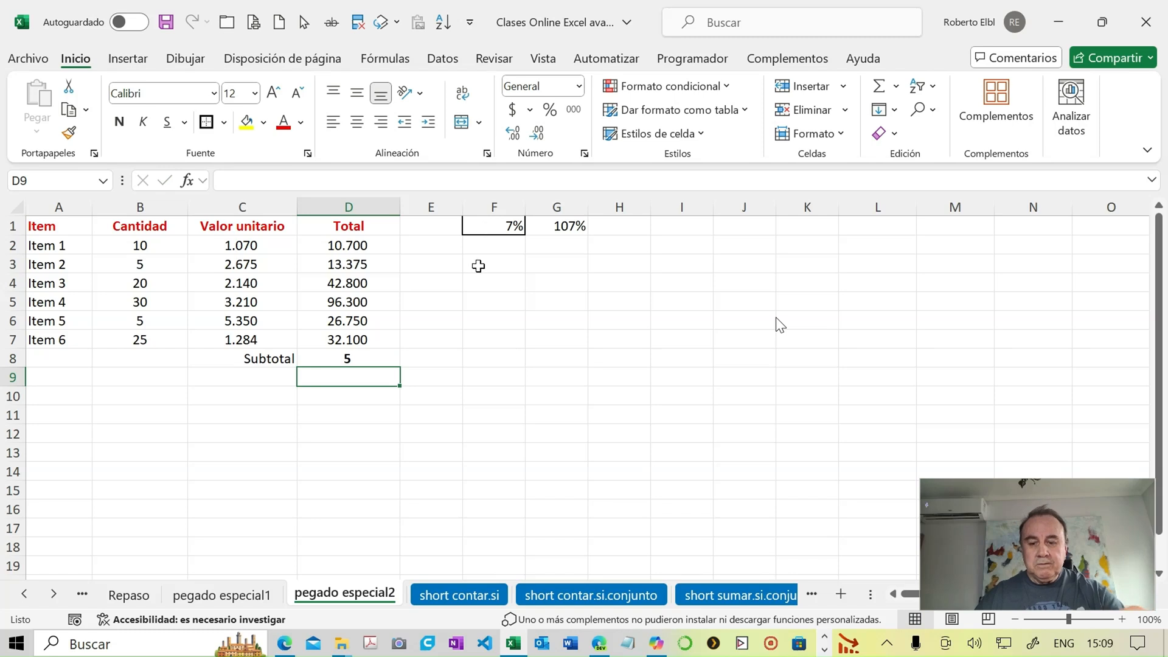
pyautogui.hotkey('ctrl', 'z')
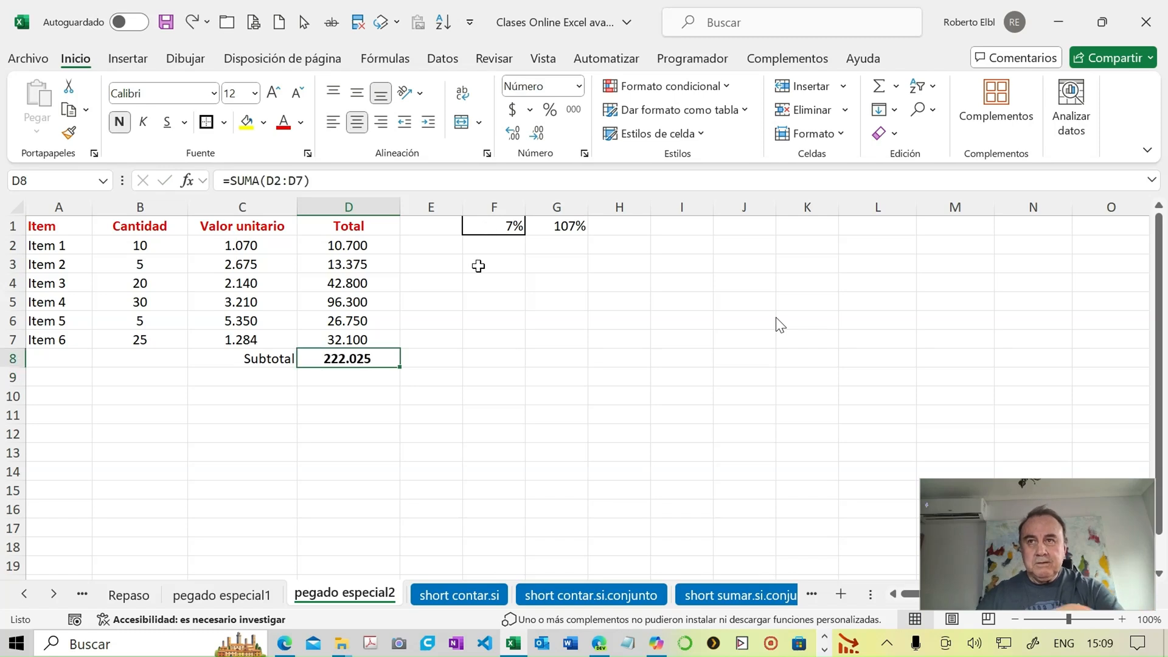
# - Set the percentage in cell F1 to 5%
pyautogui.click(489, 229)
pyautogui.write('5')
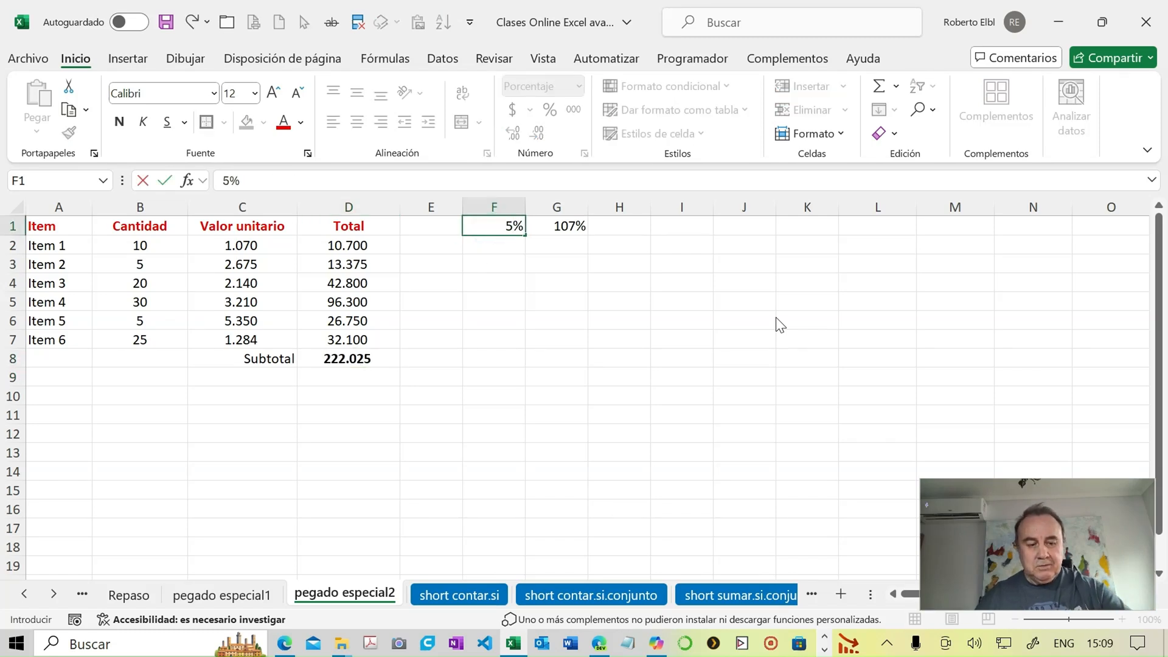
pyautogui.press('Return')
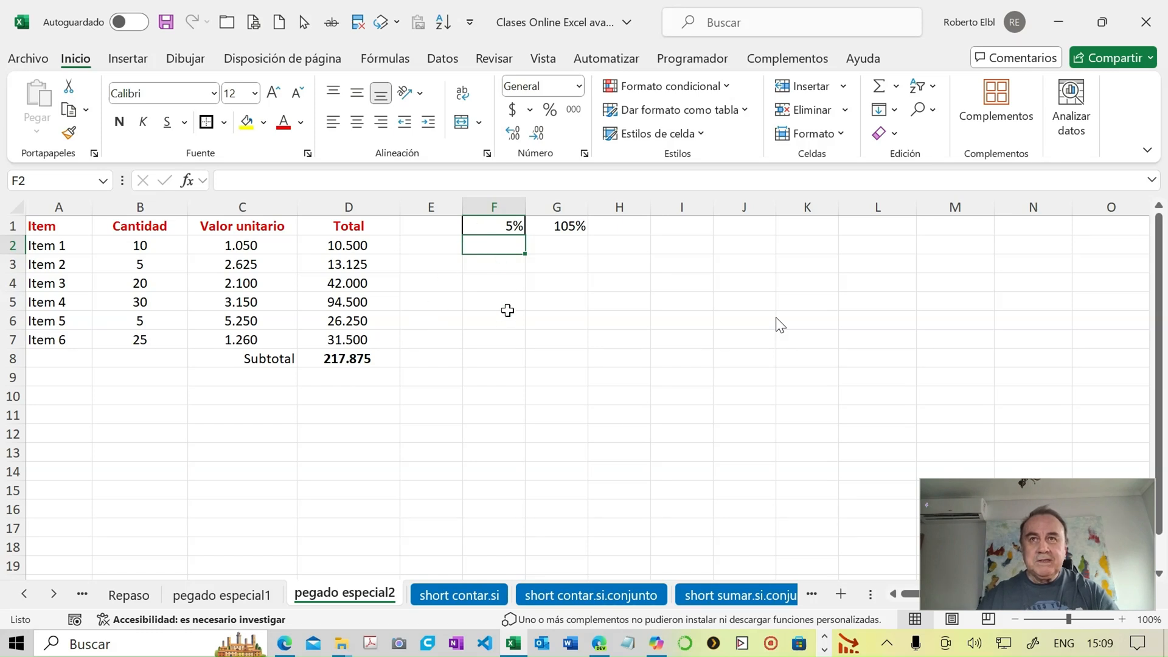
# - Enter the starting percentages 1% in cell F5 and 2% in cell F6
pyautogui.click(485, 303)
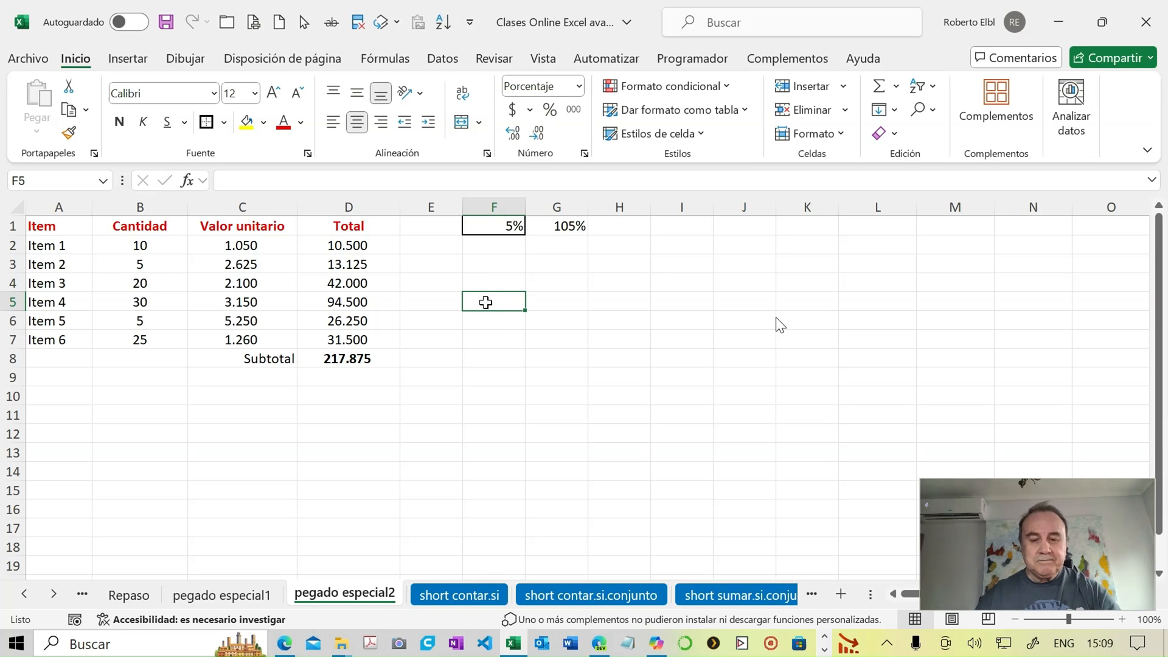
pyautogui.write('1')
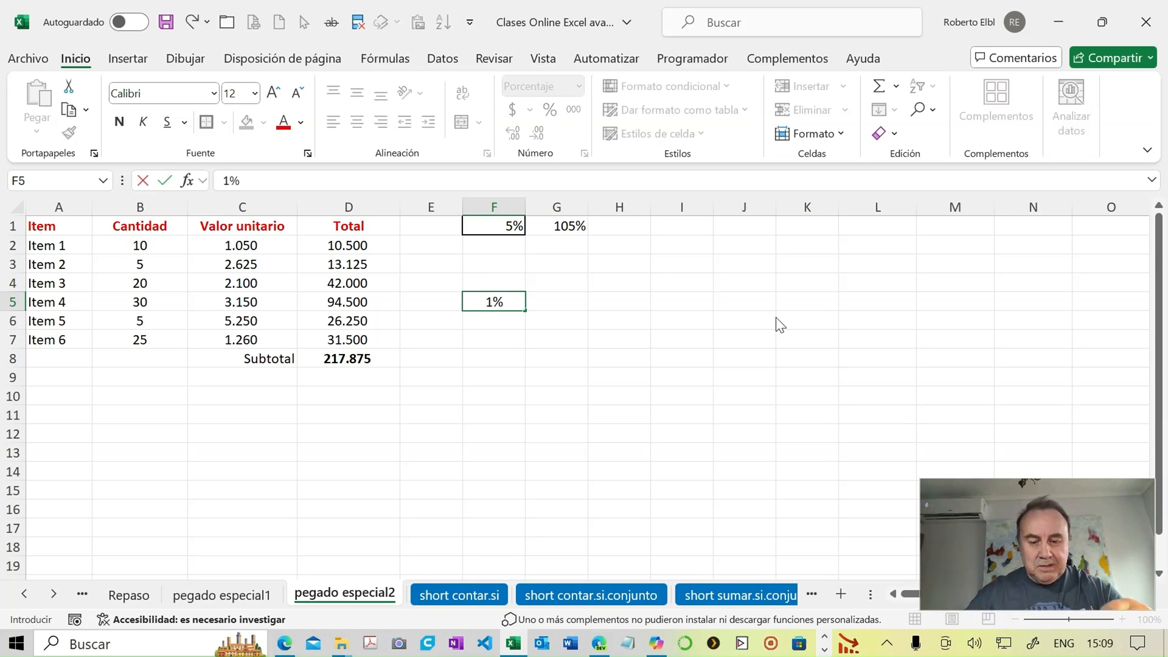
pyautogui.press('Return')
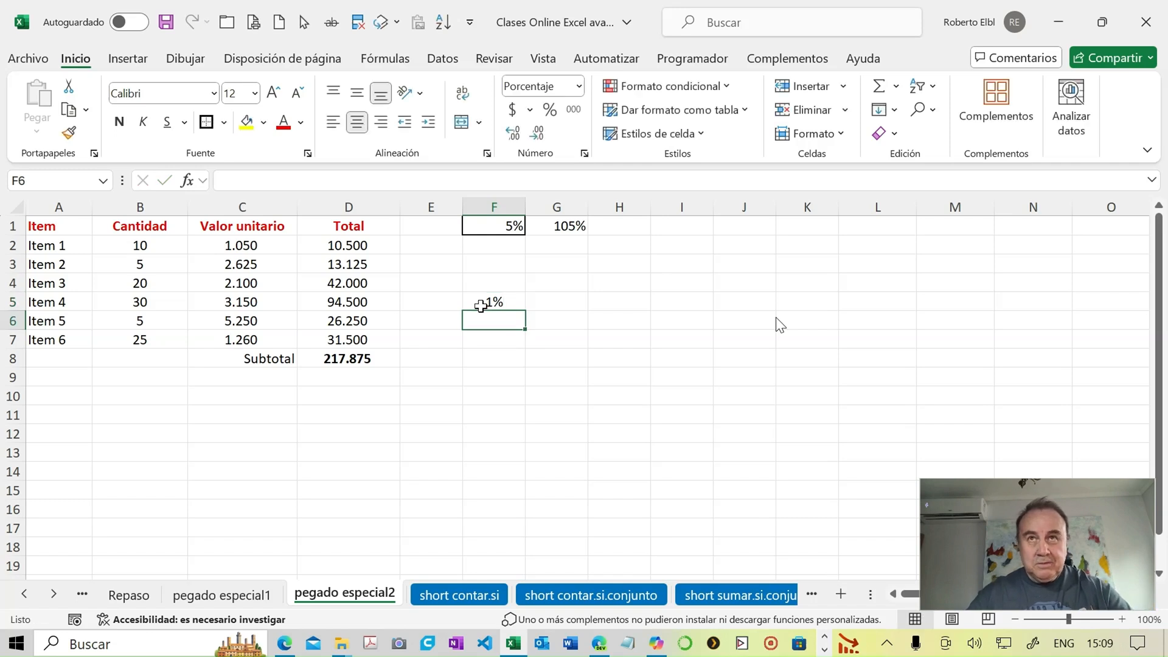
pyautogui.write('2')
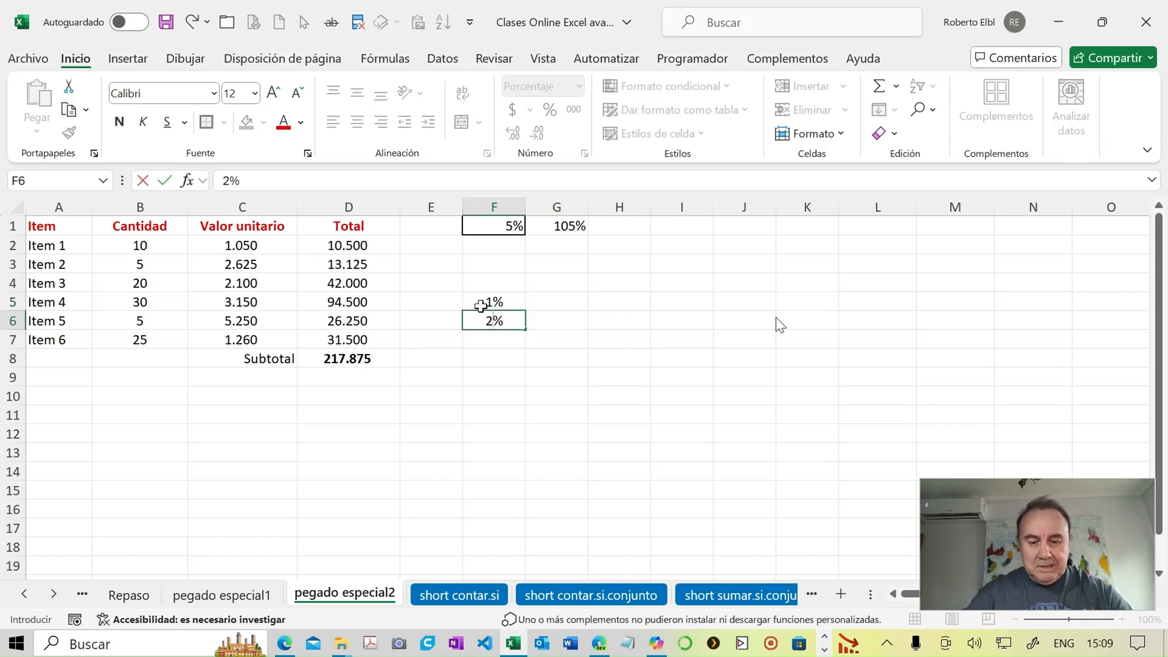
pyautogui.press('Return')
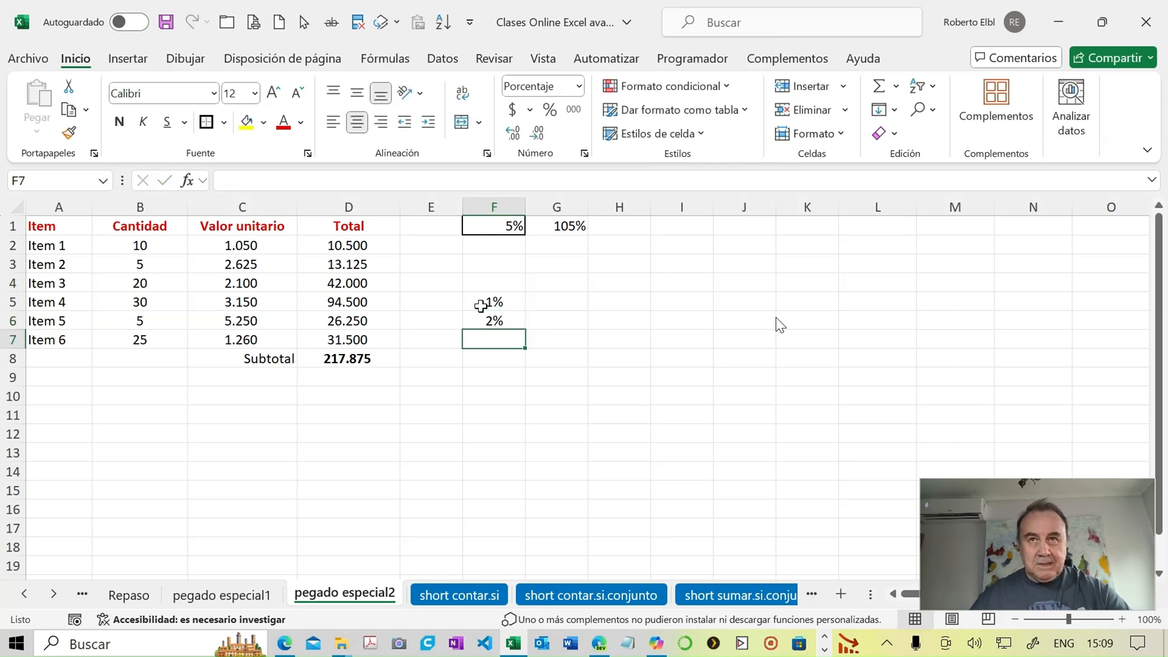
# - Fill the percentage series down column F and shift it up one row, so it runs from 1% in F4 to 15% in F18
pyautogui.click(493, 299)
pyautogui.moveTo(499, 314)
pyautogui.mouseDown()
pyautogui.moveTo(491, 286)
pyautogui.moveTo(498, 301)
pyautogui.mouseUp()
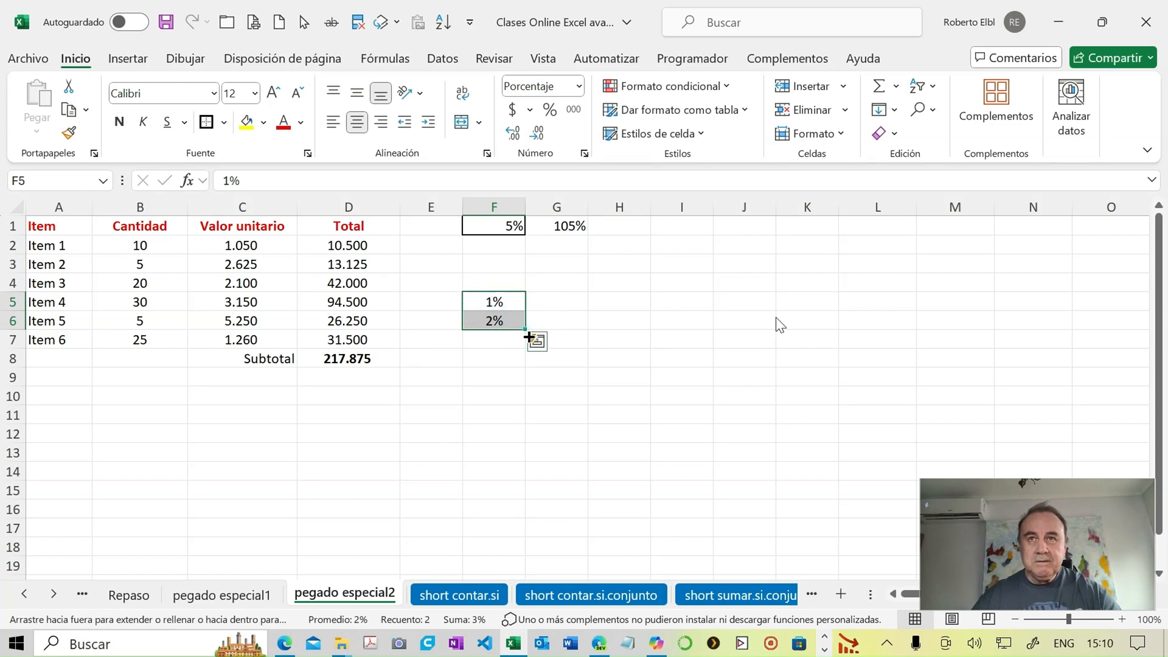
pyautogui.moveTo(528, 336); pyautogui.dragTo(540, 555)
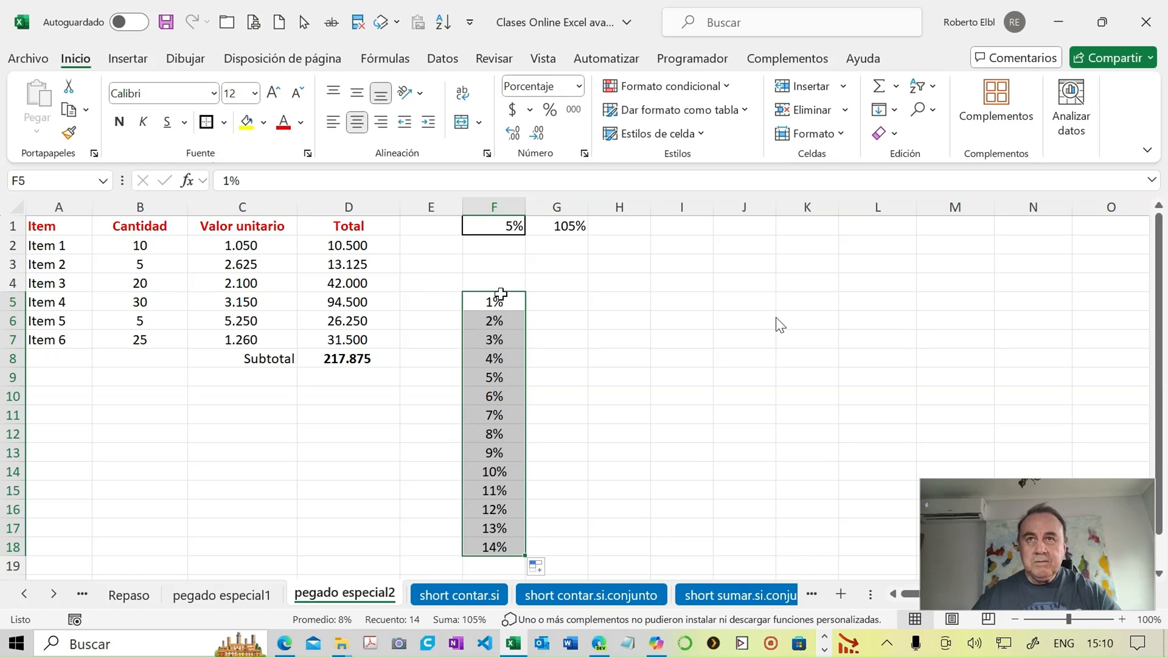
pyautogui.moveTo(500, 294); pyautogui.dragTo(501, 275)
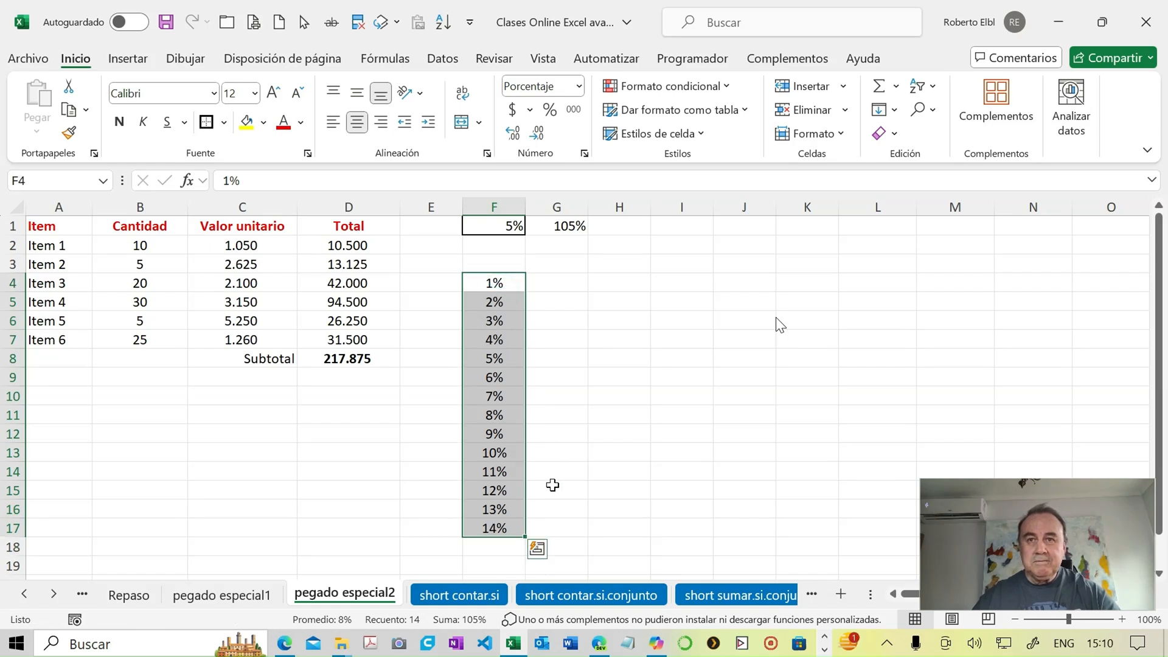
pyautogui.moveTo(529, 537); pyautogui.dragTo(527, 549)
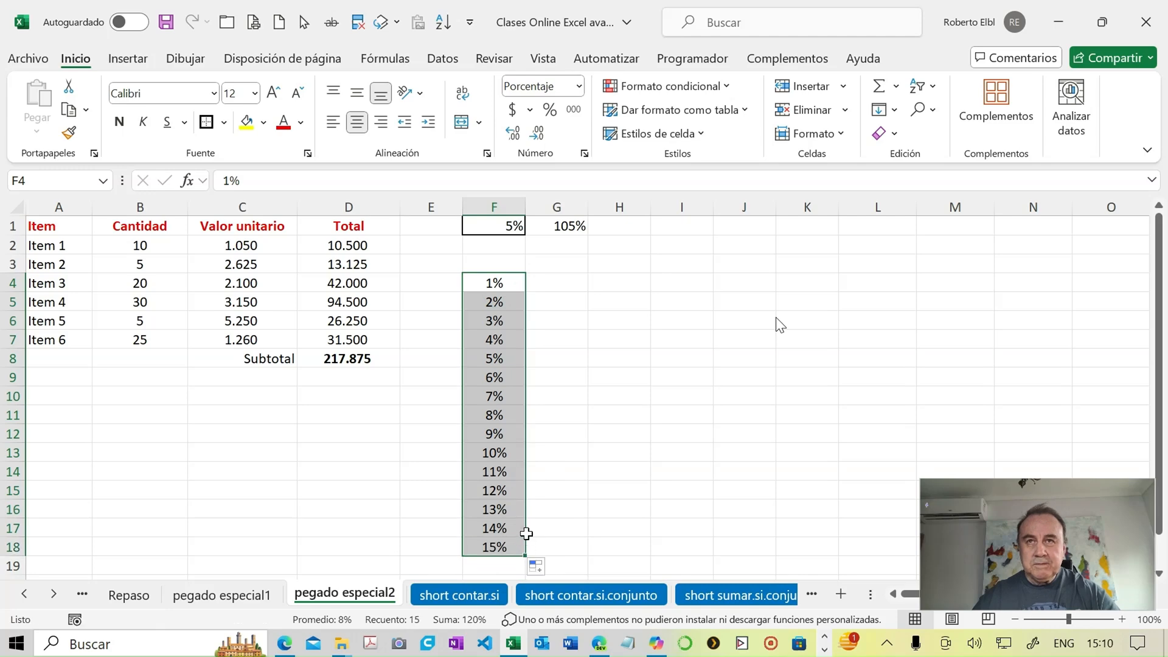
# - Link cell G3 to the subtotal with the formula =D8
pyautogui.click(557, 268)
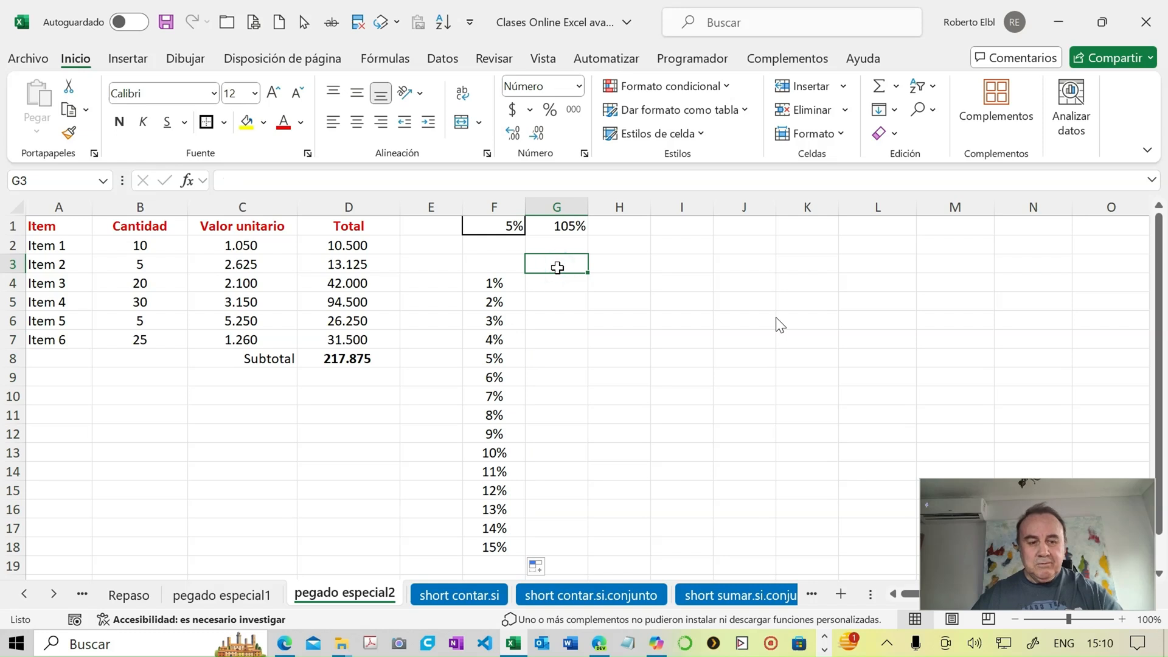
pyautogui.write('=')
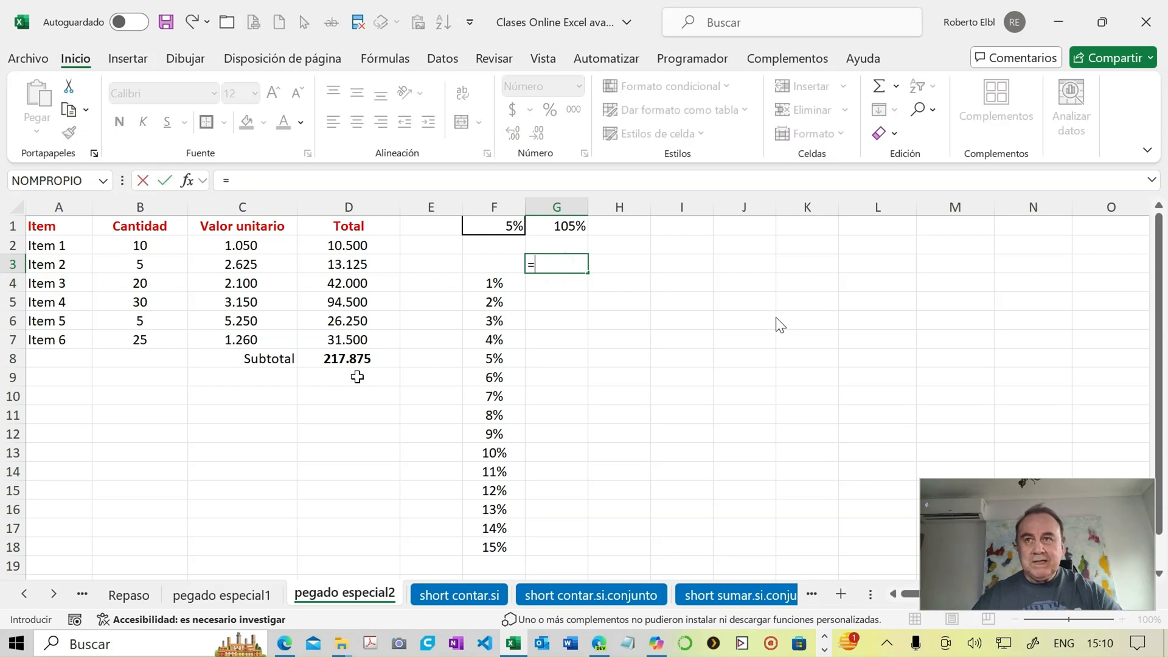
pyautogui.click(350, 359)
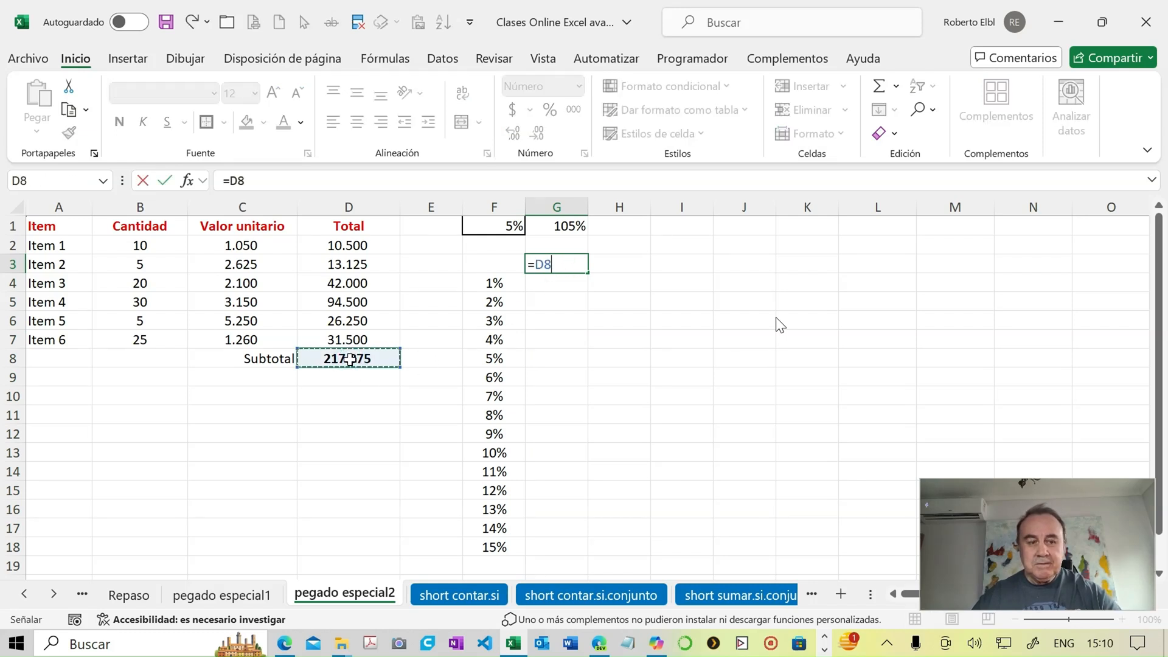
pyautogui.press('Return')
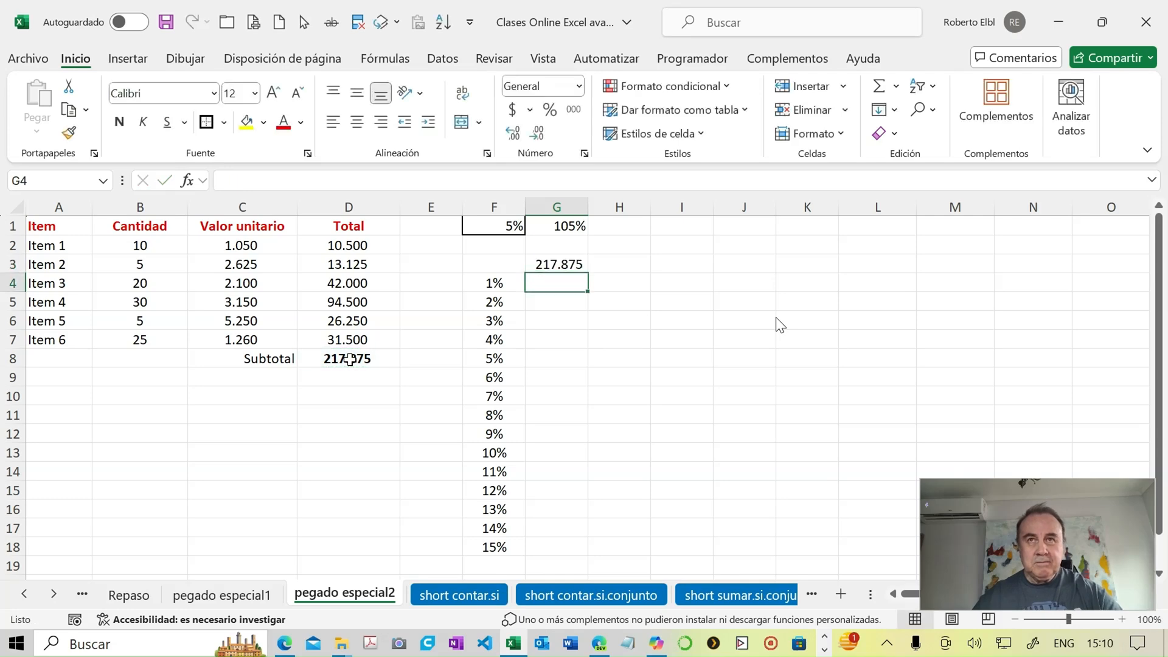
pyautogui.click(491, 269)
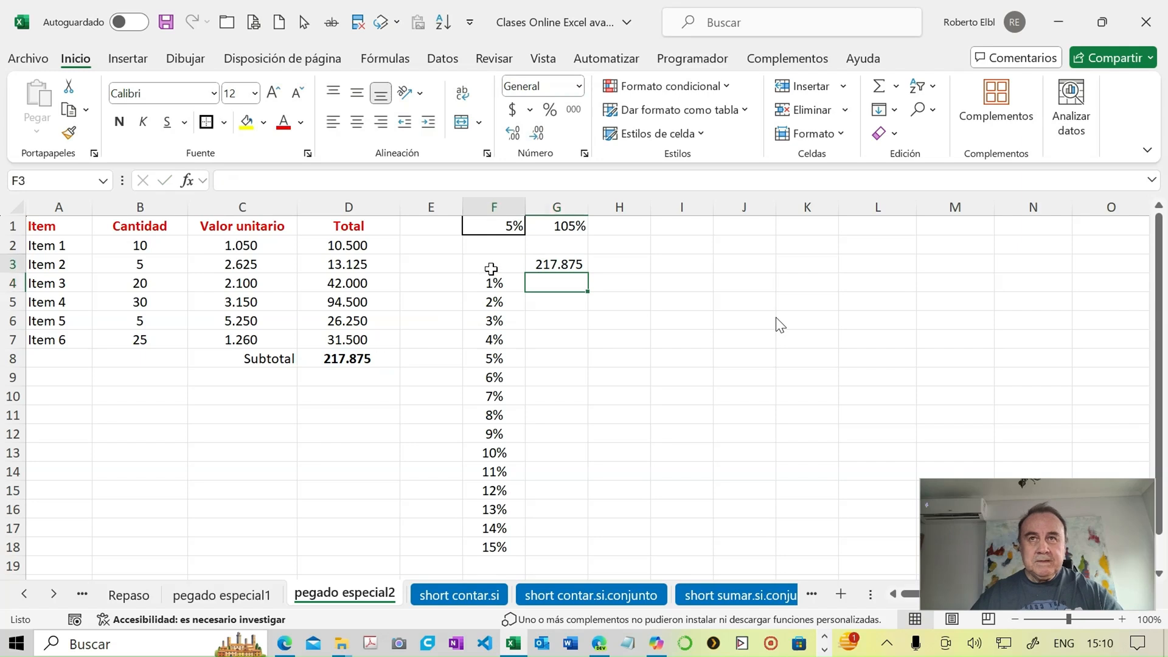
pyautogui.moveTo(491, 268); pyautogui.dragTo(534, 279)
pyautogui.click(498, 264)
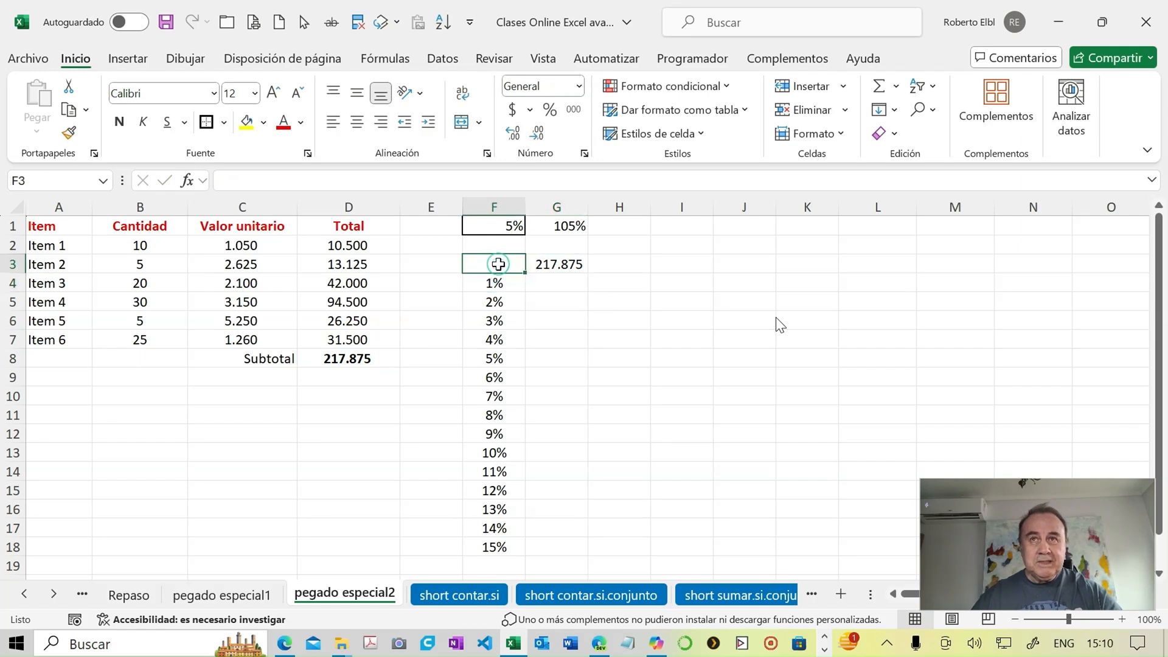
pyautogui.click(544, 265)
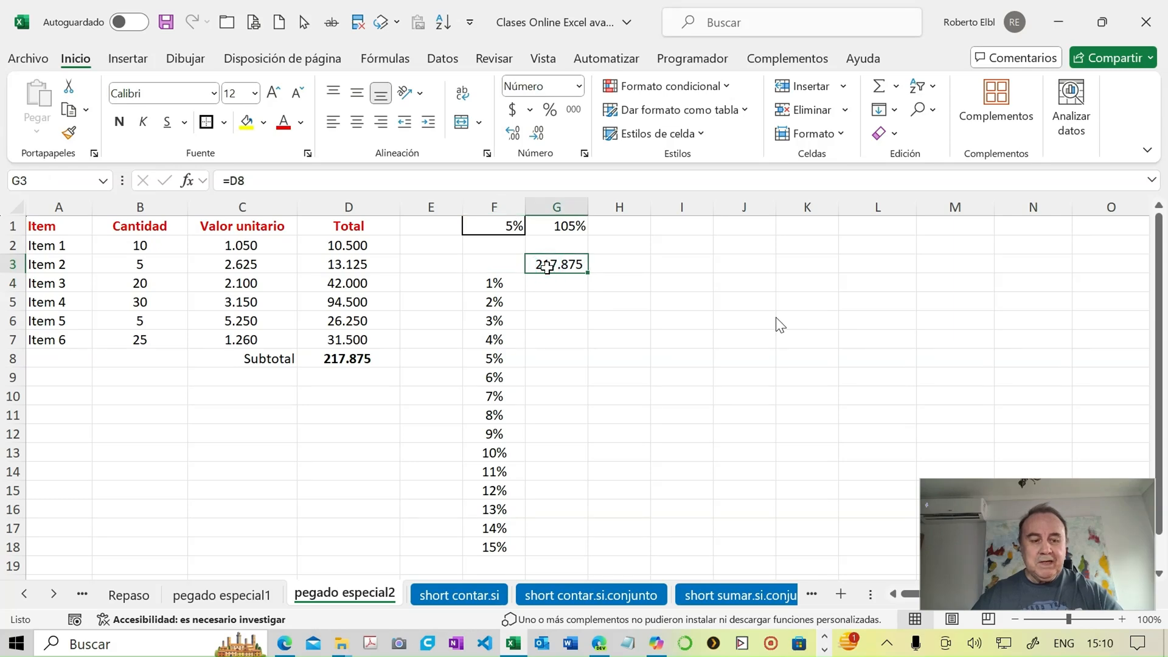
pyautogui.press('Right')
pyautogui.press('Right')
pyautogui.press('Right')
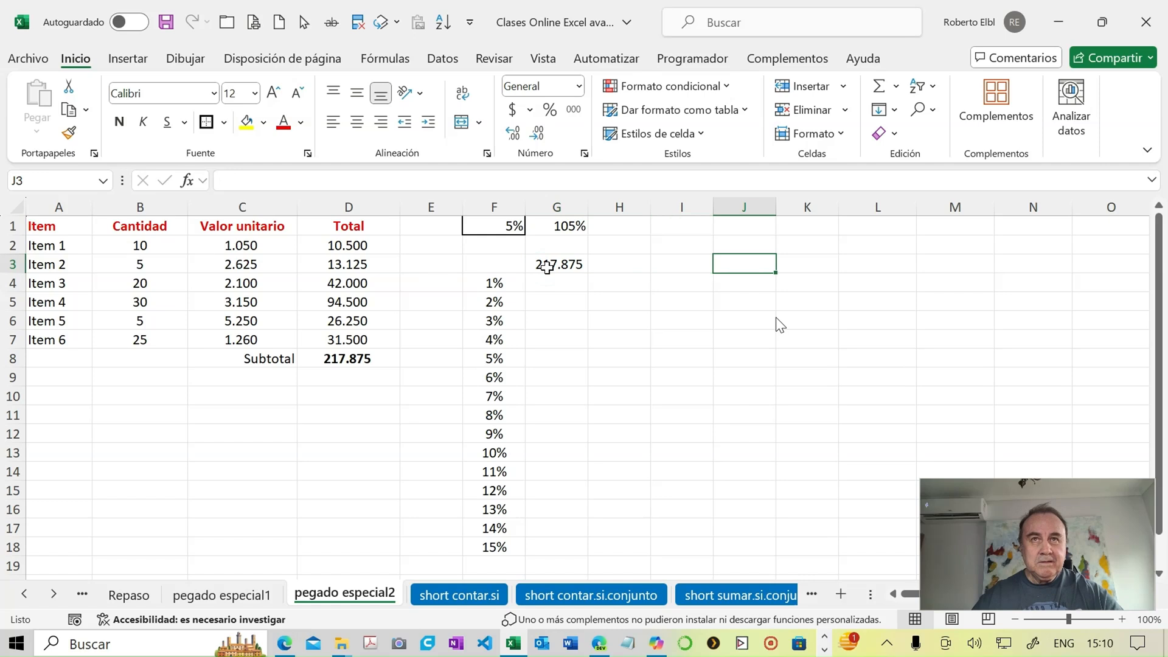
# - Create a what-if data table over F3:G18 with $F$1 as the column input cell
pyautogui.click(494, 266)
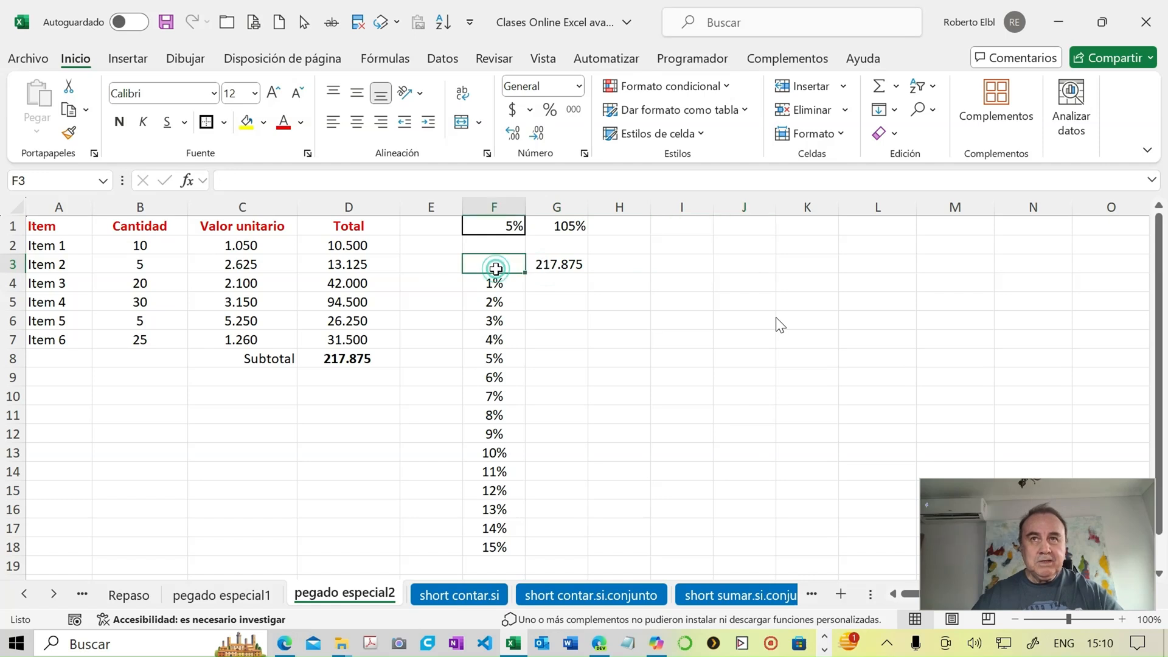
pyautogui.moveTo(494, 266); pyautogui.dragTo(580, 546)
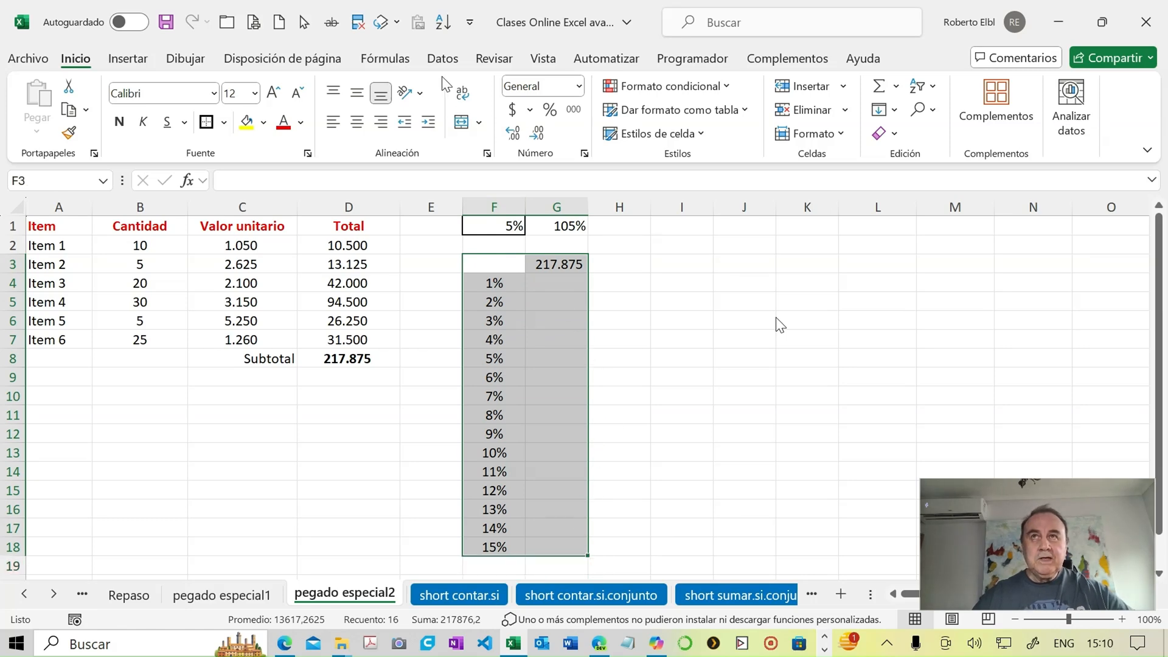
pyautogui.click(441, 60)
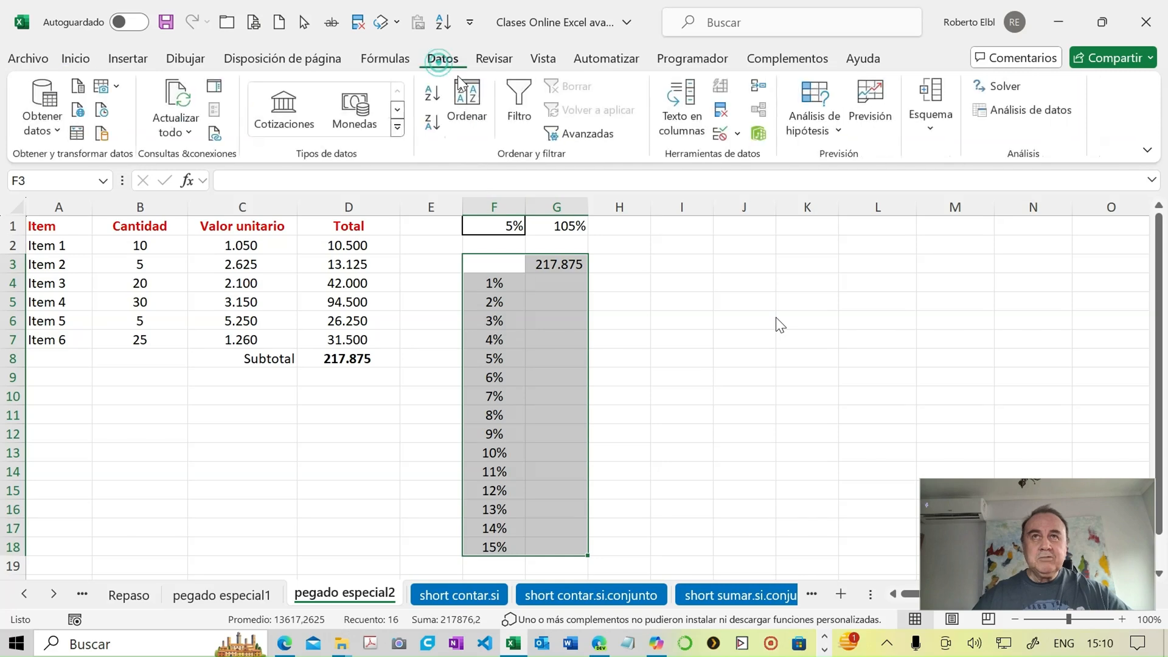
pyautogui.click(839, 136)
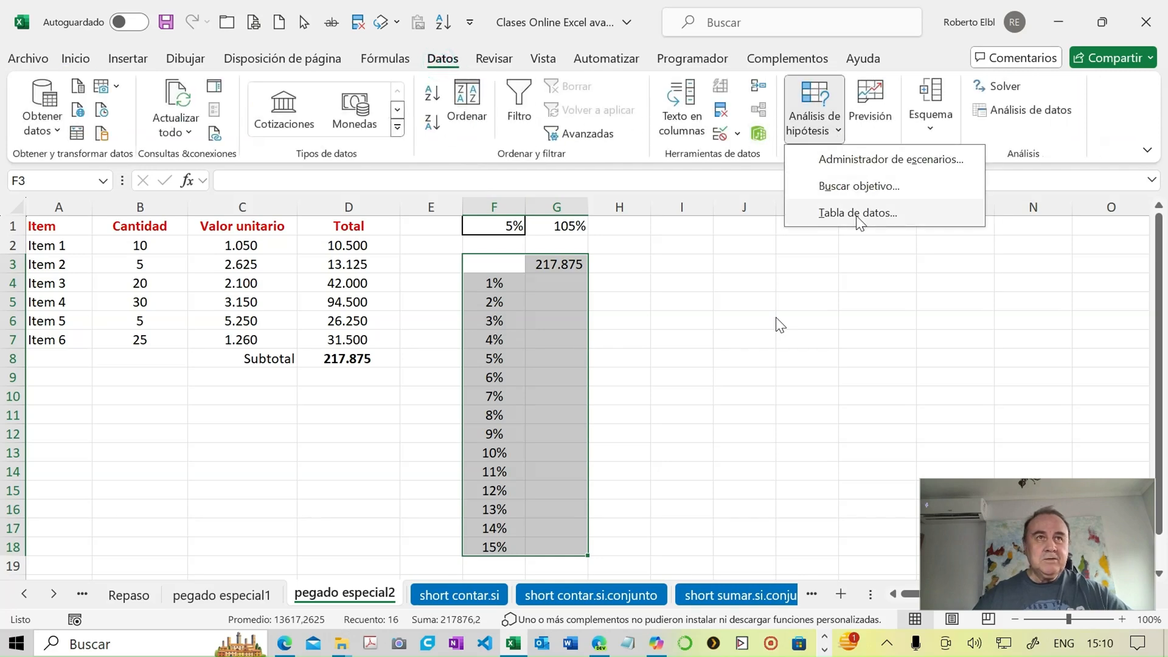
pyautogui.click(857, 214)
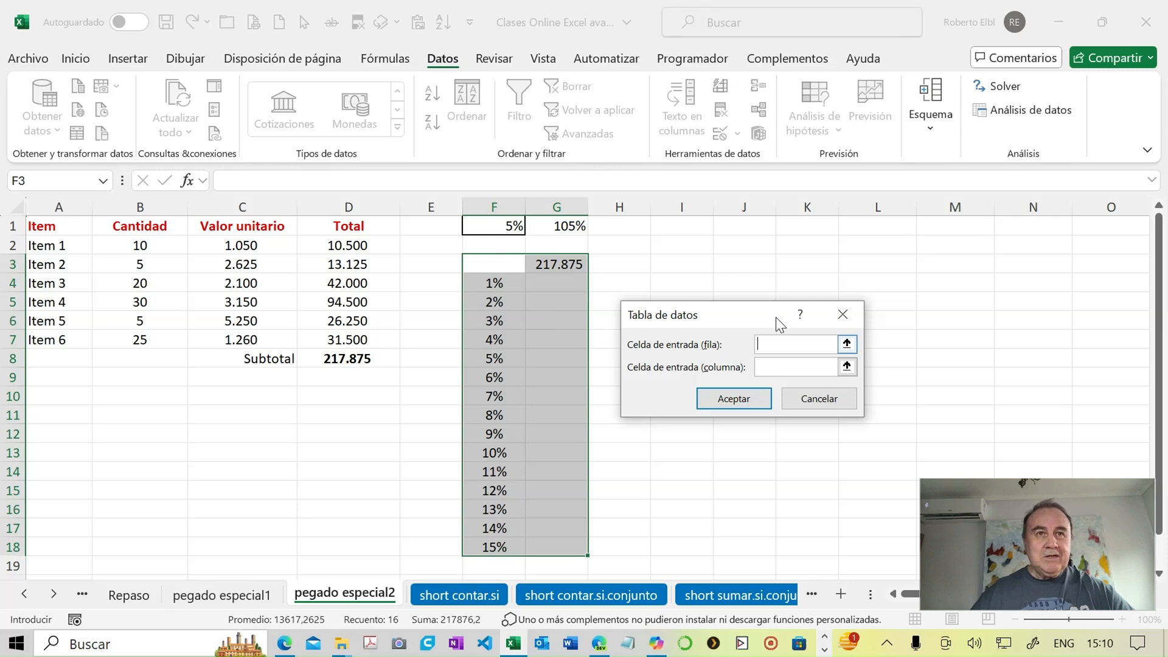
pyautogui.press('Tab')
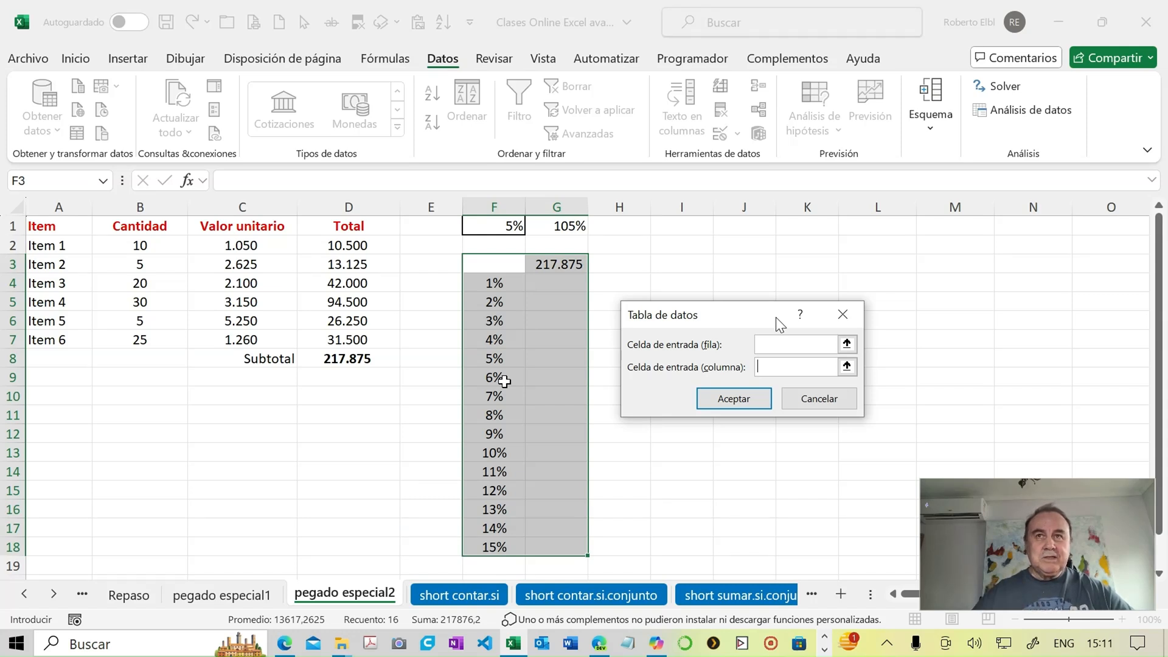
pyautogui.click(495, 228)
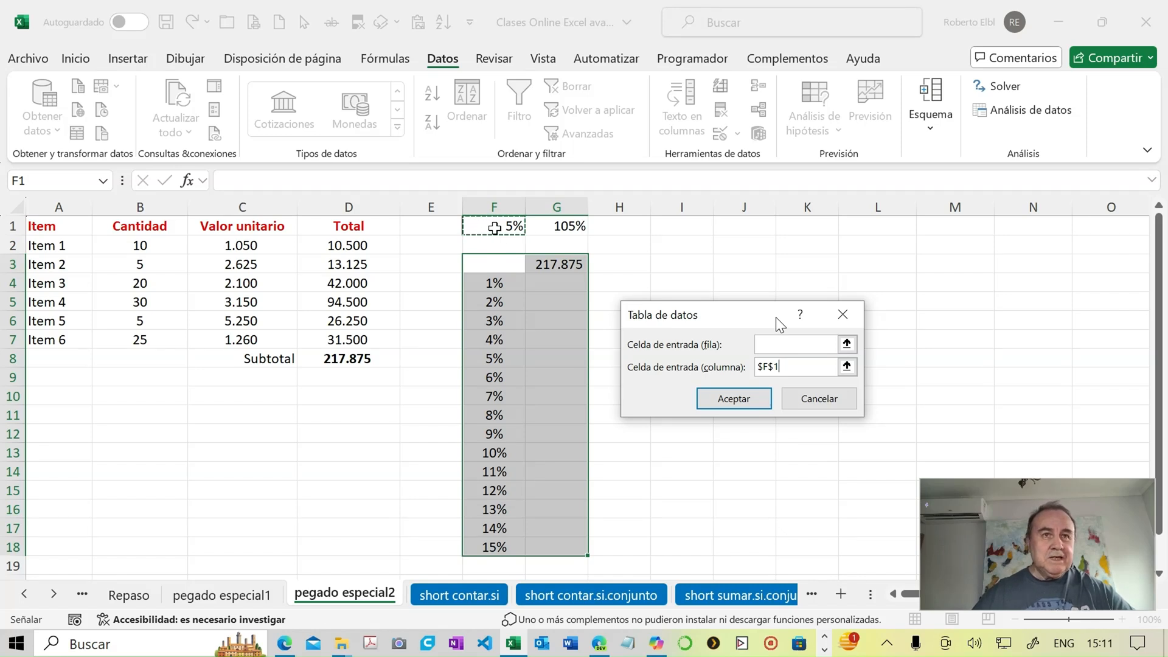
pyautogui.click(729, 398)
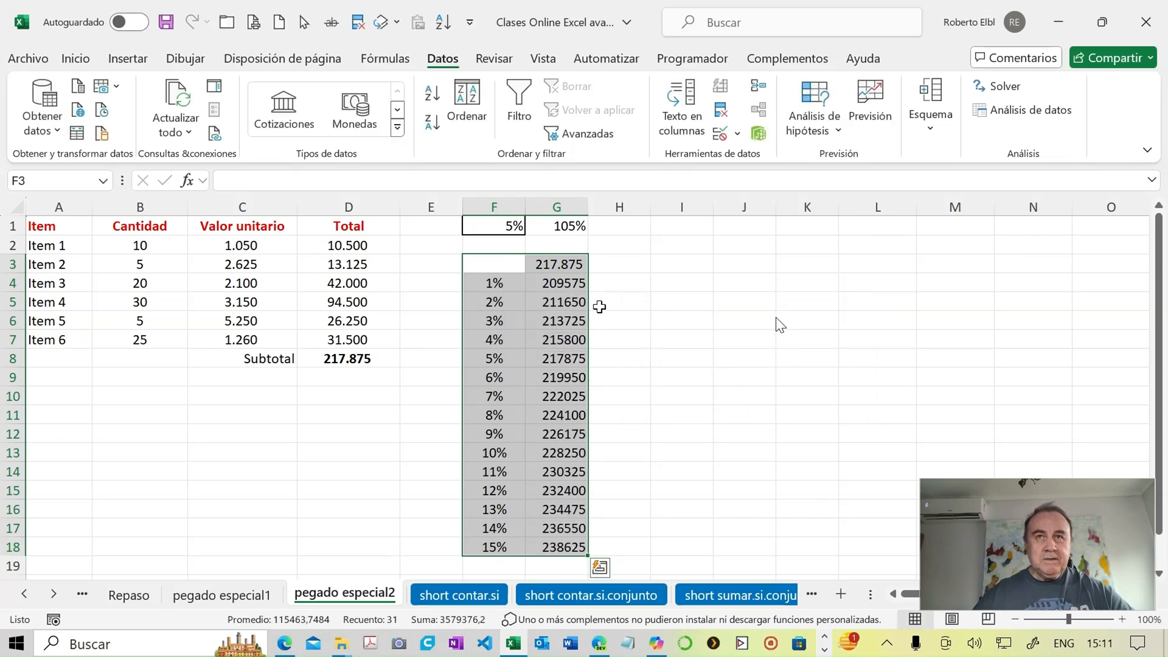
# - Format the data table results in G4:G18 with a thousands separator and no decimals
pyautogui.moveTo(566, 282); pyautogui.dragTo(579, 546)
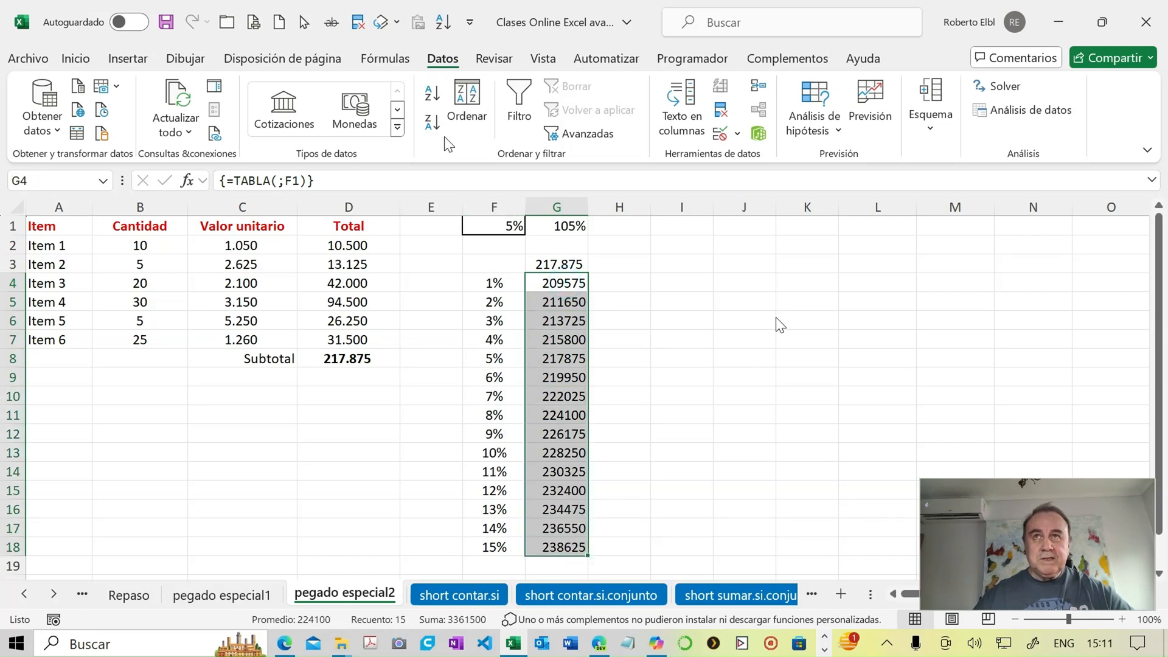
pyautogui.click(78, 62)
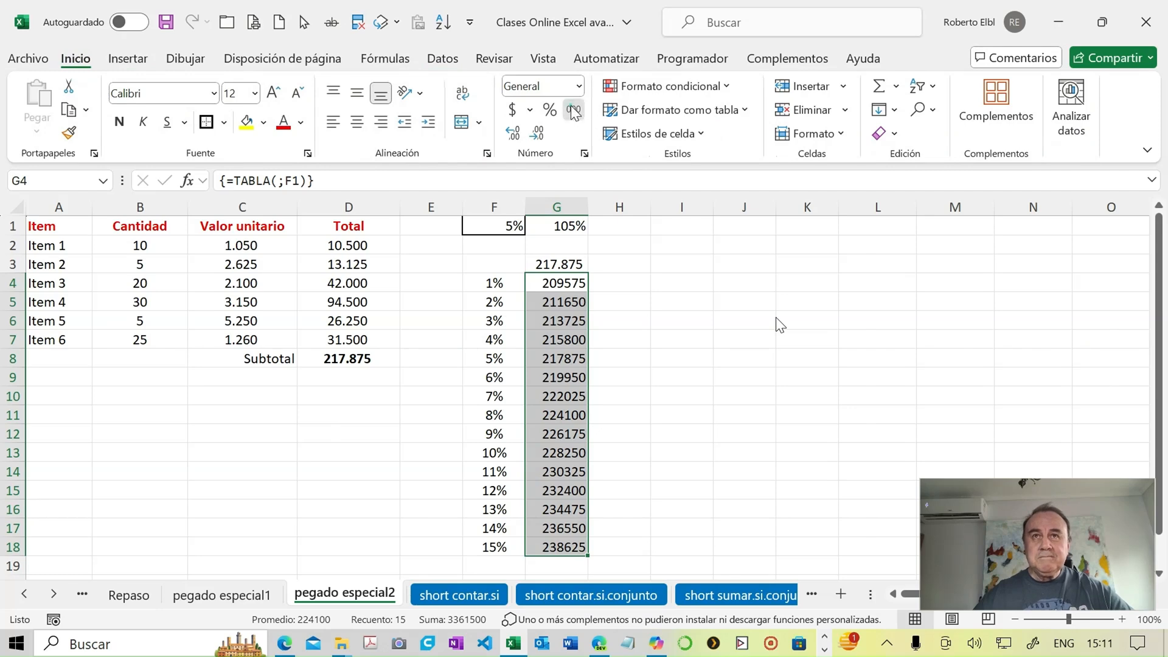
pyautogui.click(574, 112)
pyautogui.click(614, 275)
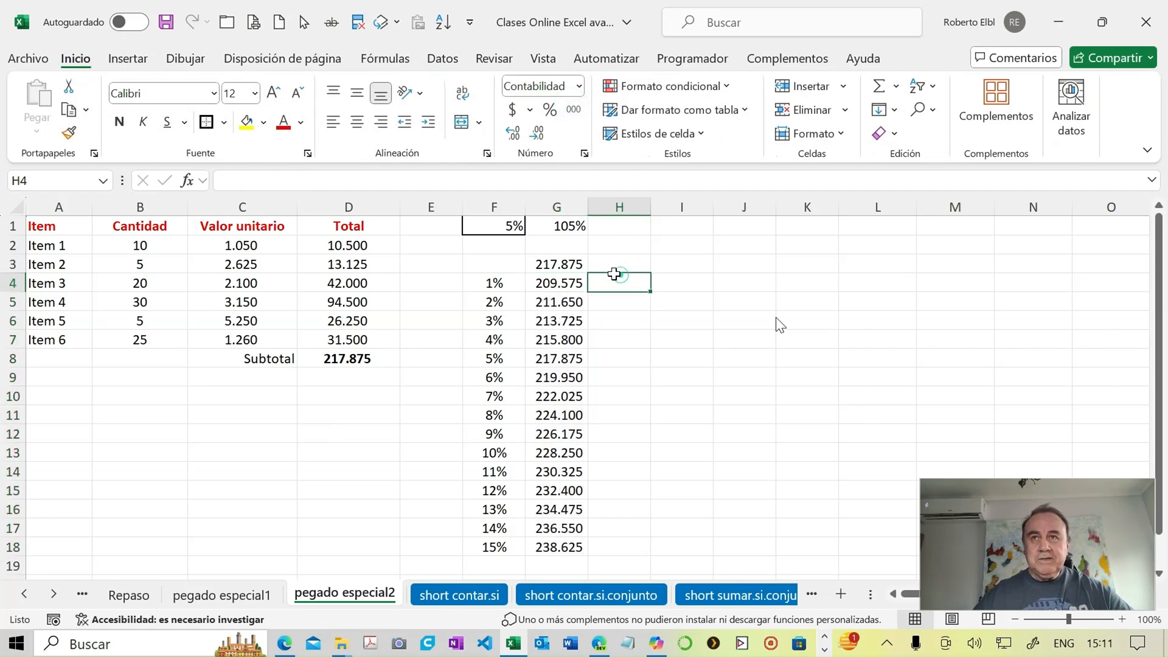
# - Set the increase in F1 to 9% and check the subtotal against the matching data table row in G12
pyautogui.click(539, 360)
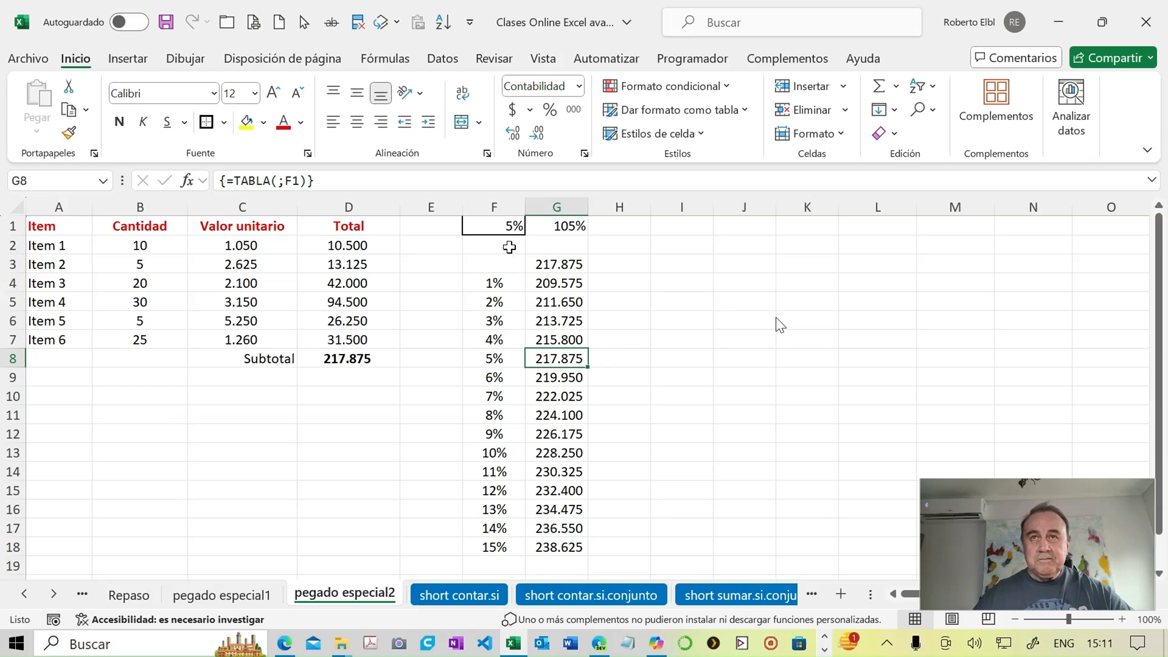
pyautogui.click(493, 227)
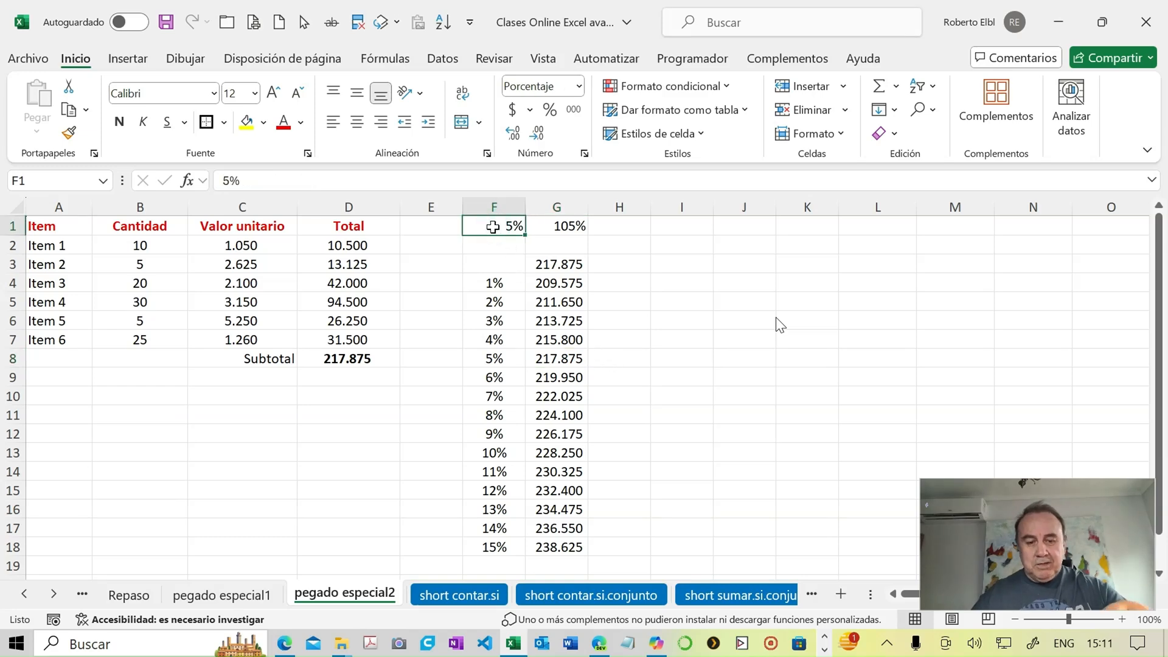
pyautogui.write('9')
pyautogui.press('Return')
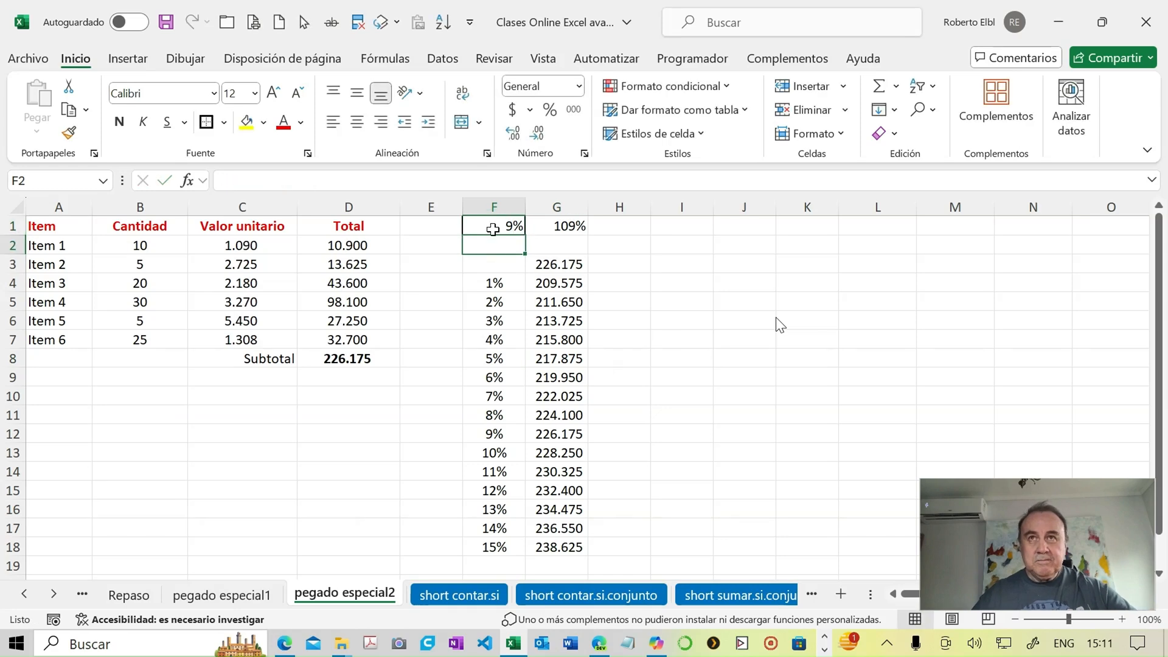
pyautogui.click(567, 432)
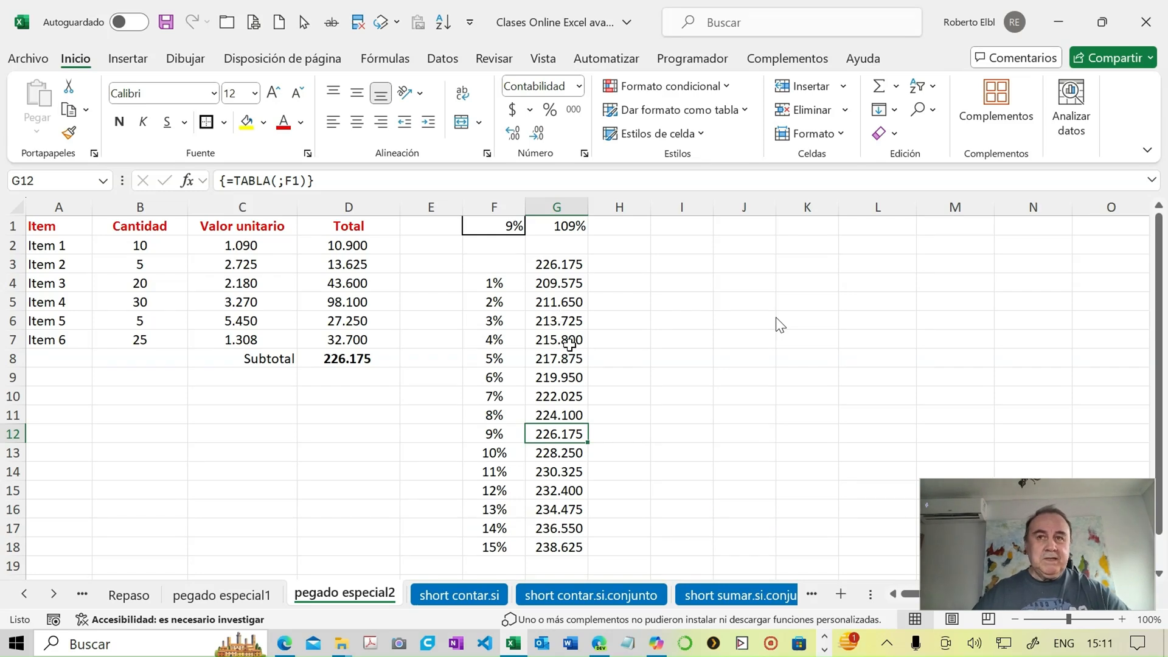
# - Try Goal Seek on the subtotal in D8 with a target of 200000 by changing F1, and discard the solution
pyautogui.click(371, 359)
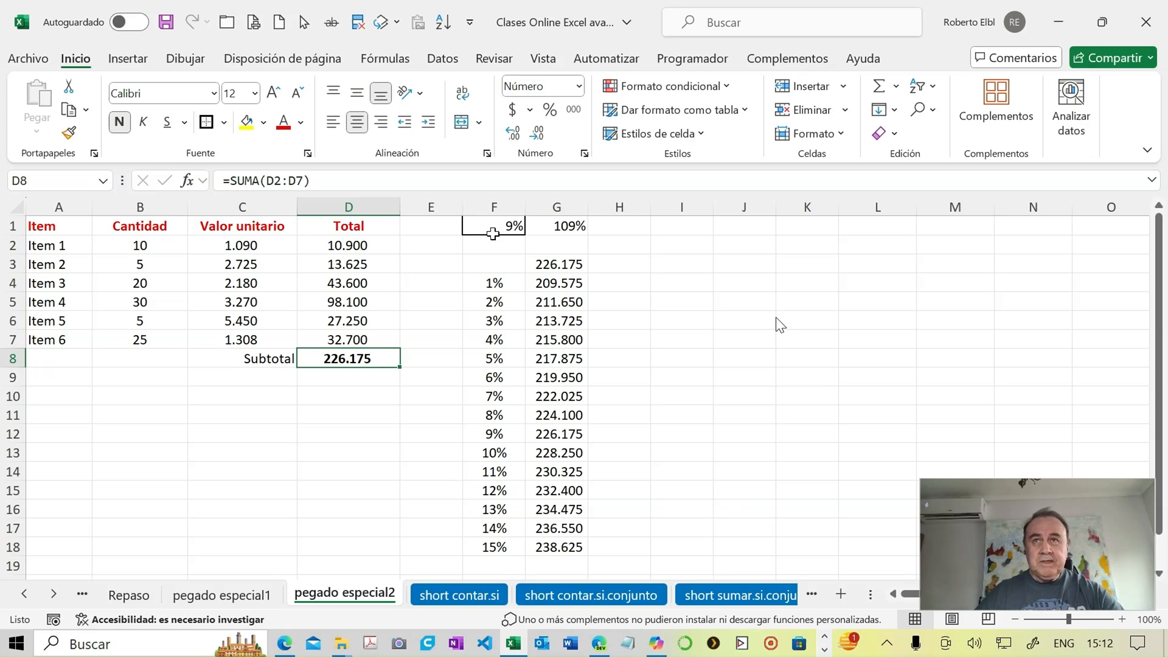
pyautogui.click(444, 59)
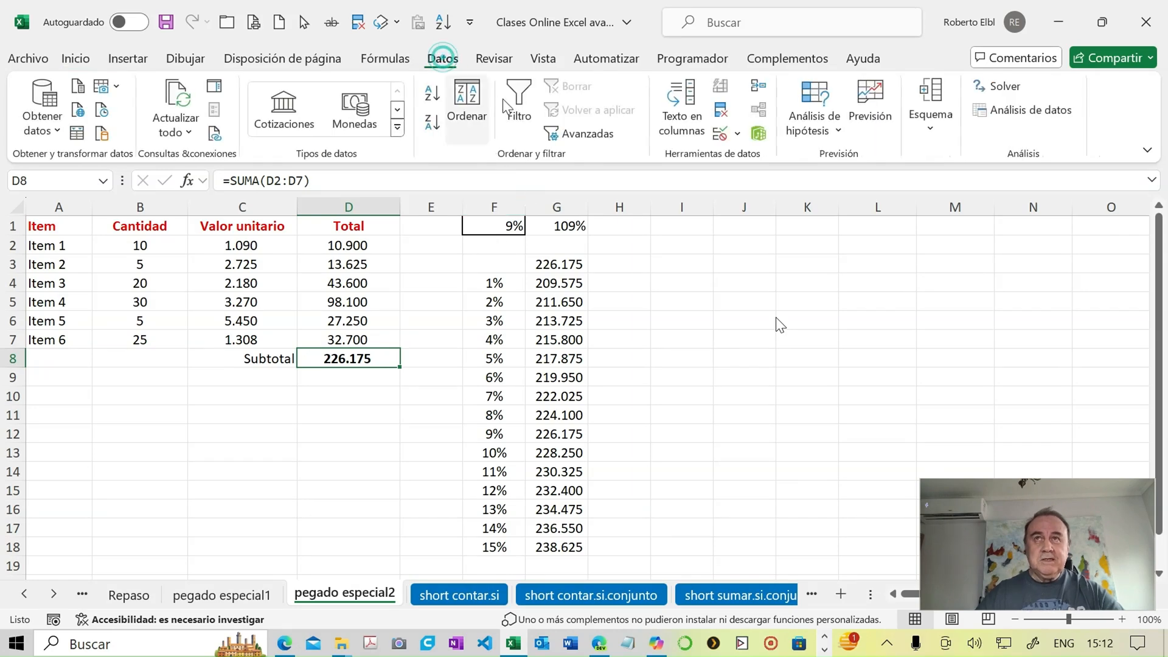
pyautogui.click(835, 134)
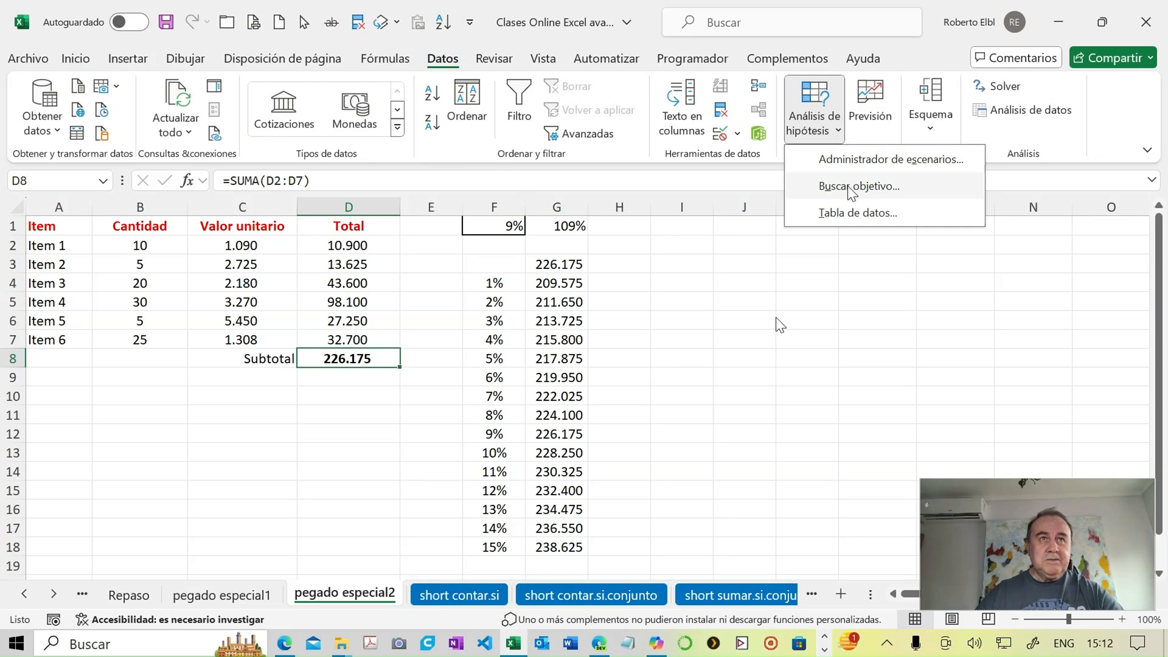
pyautogui.click(850, 187)
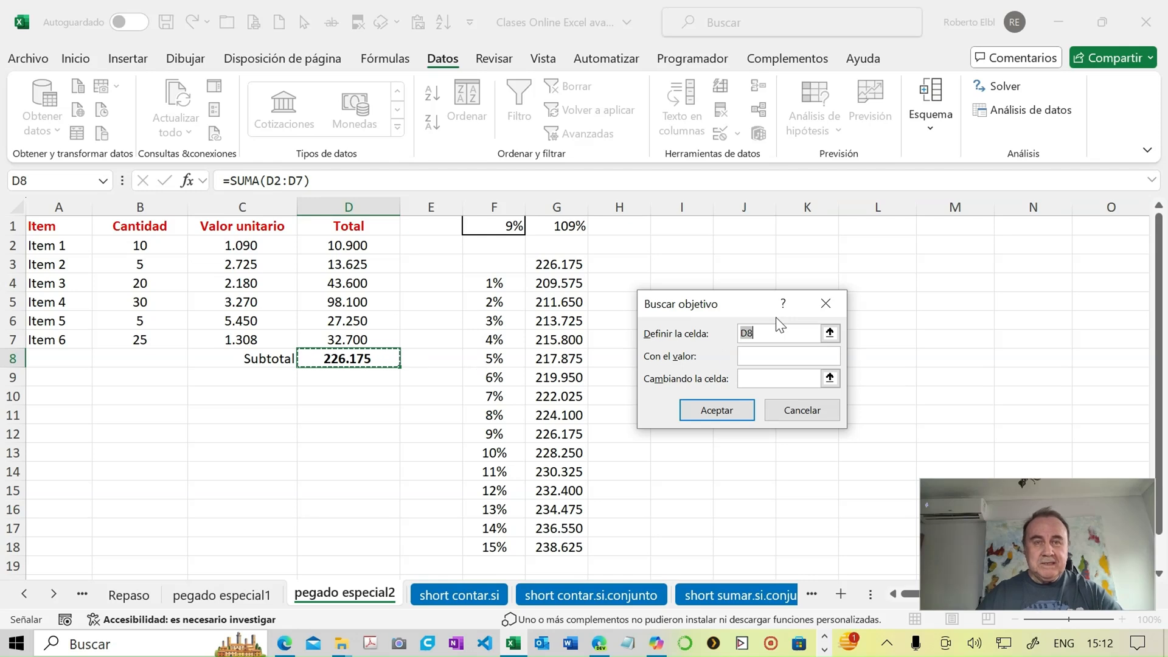
pyautogui.click(754, 355)
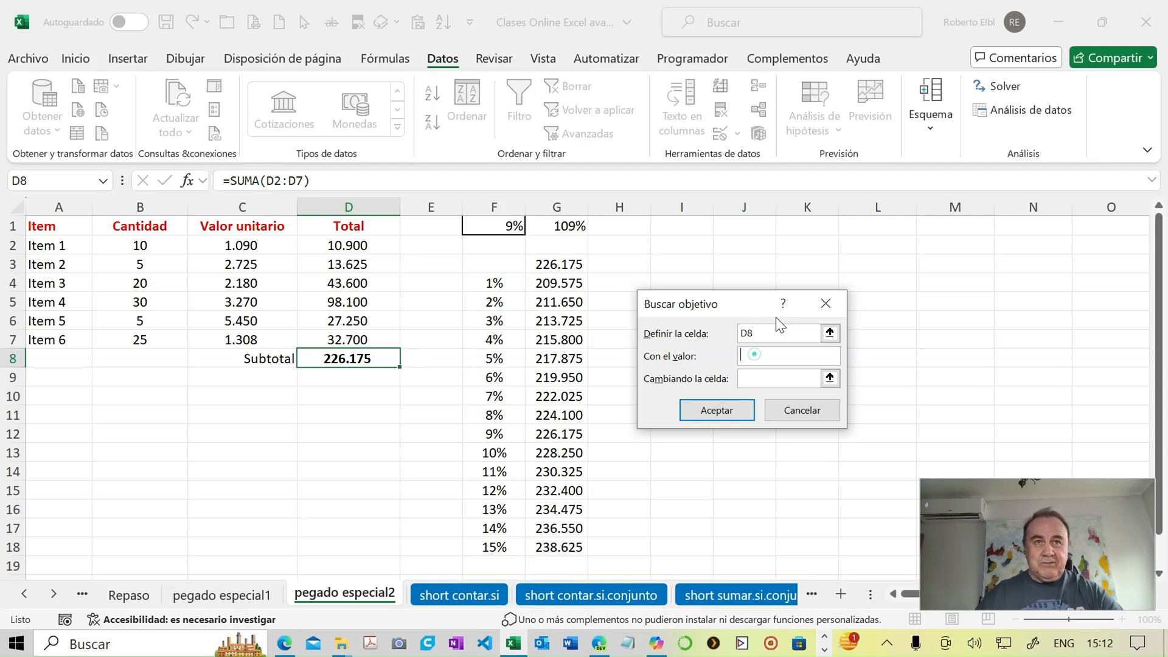
pyautogui.write('250')
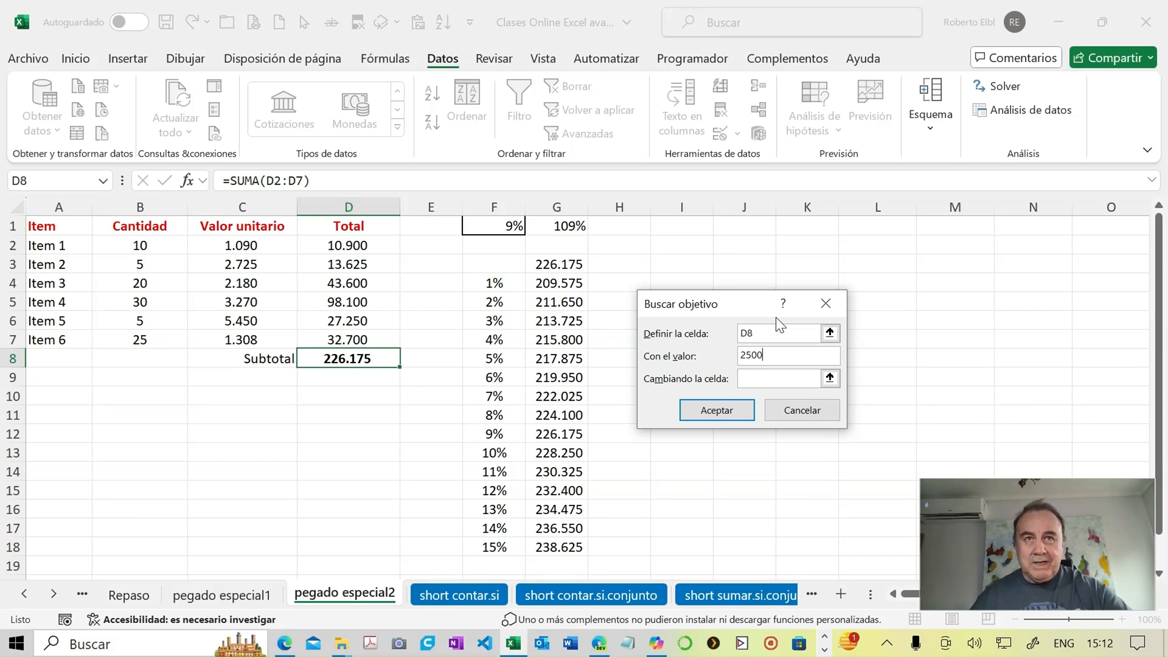
pyautogui.press('BackSpace')
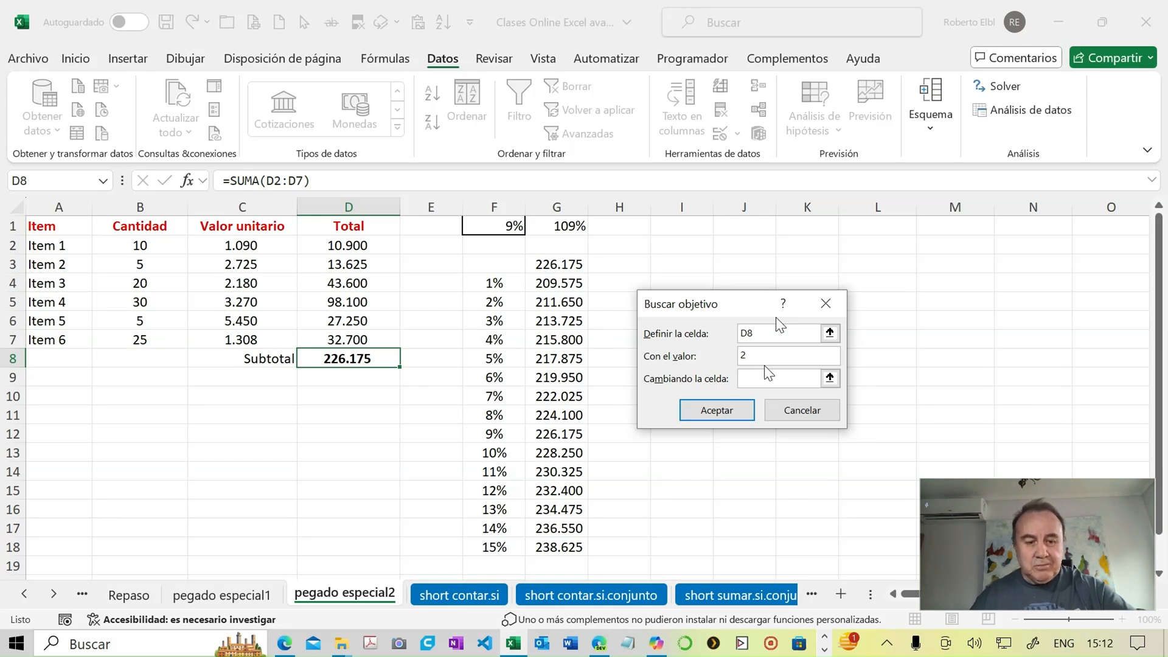
pyautogui.write('00000')
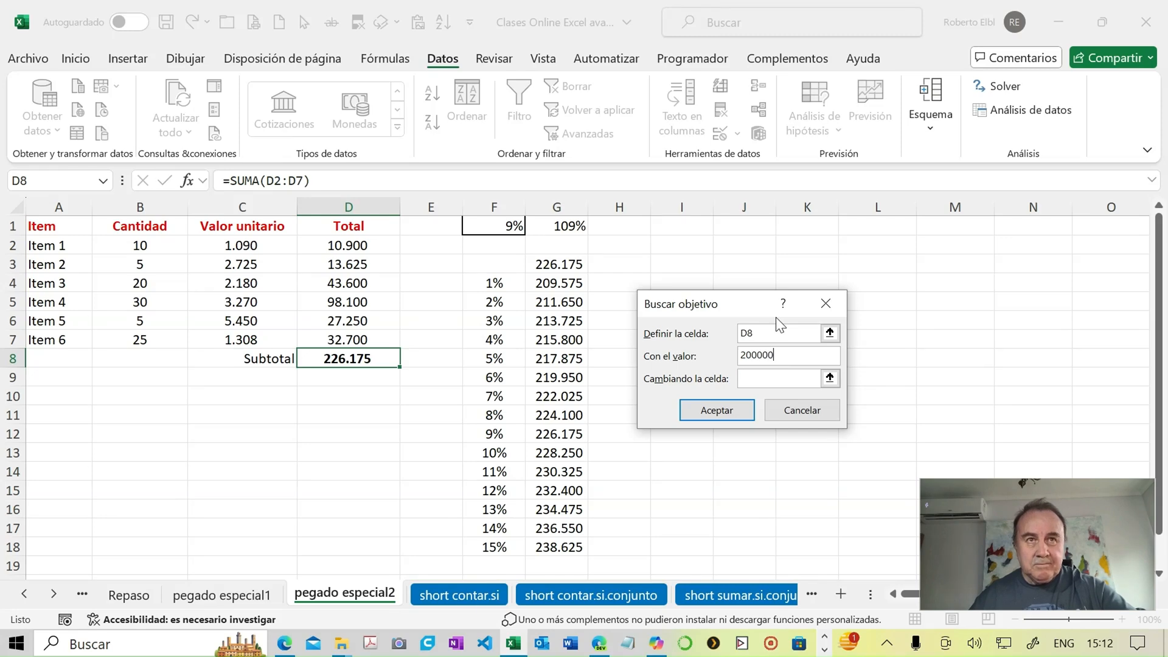
pyautogui.click(764, 378)
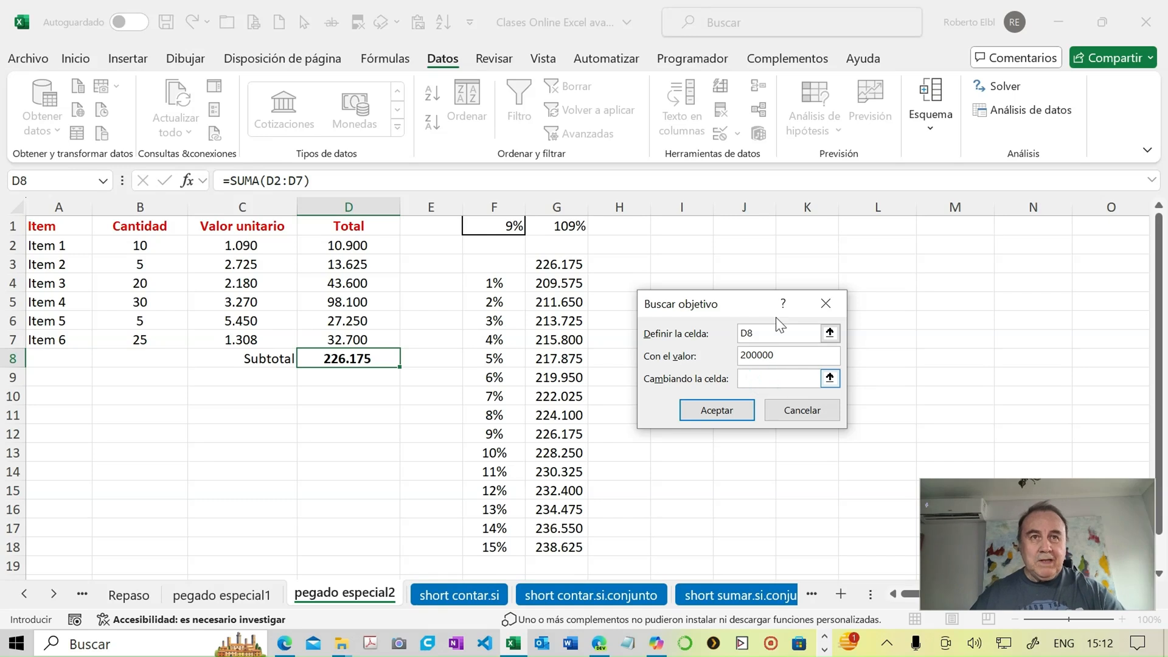
pyautogui.click(507, 227)
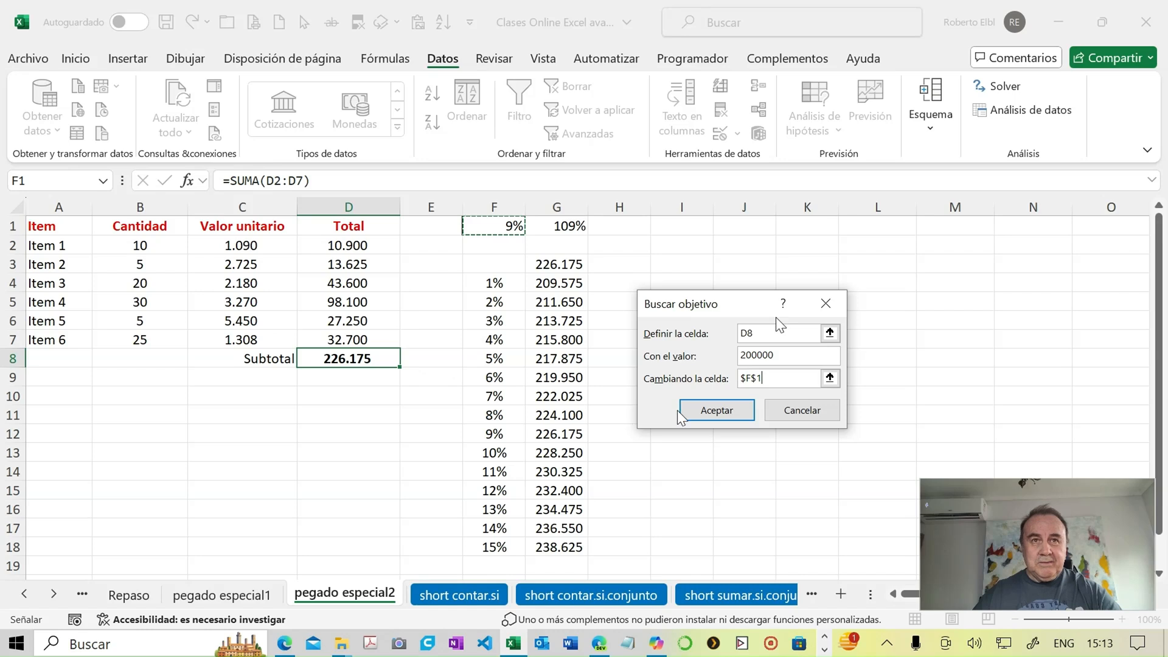
pyautogui.click(708, 411)
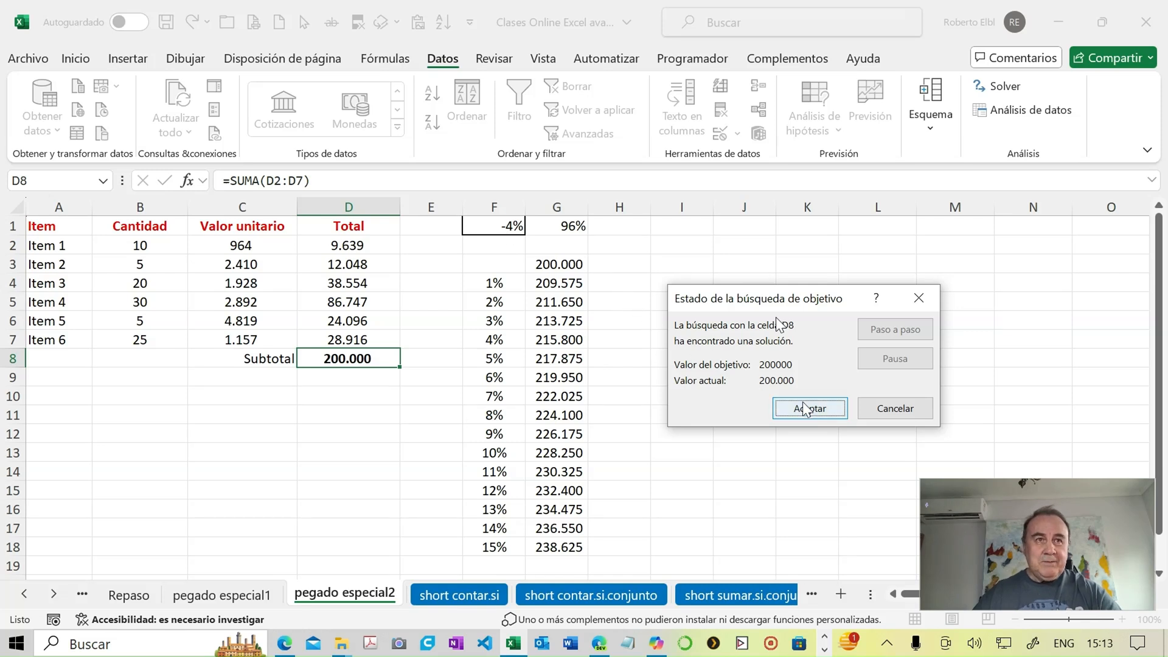
pyautogui.click(875, 408)
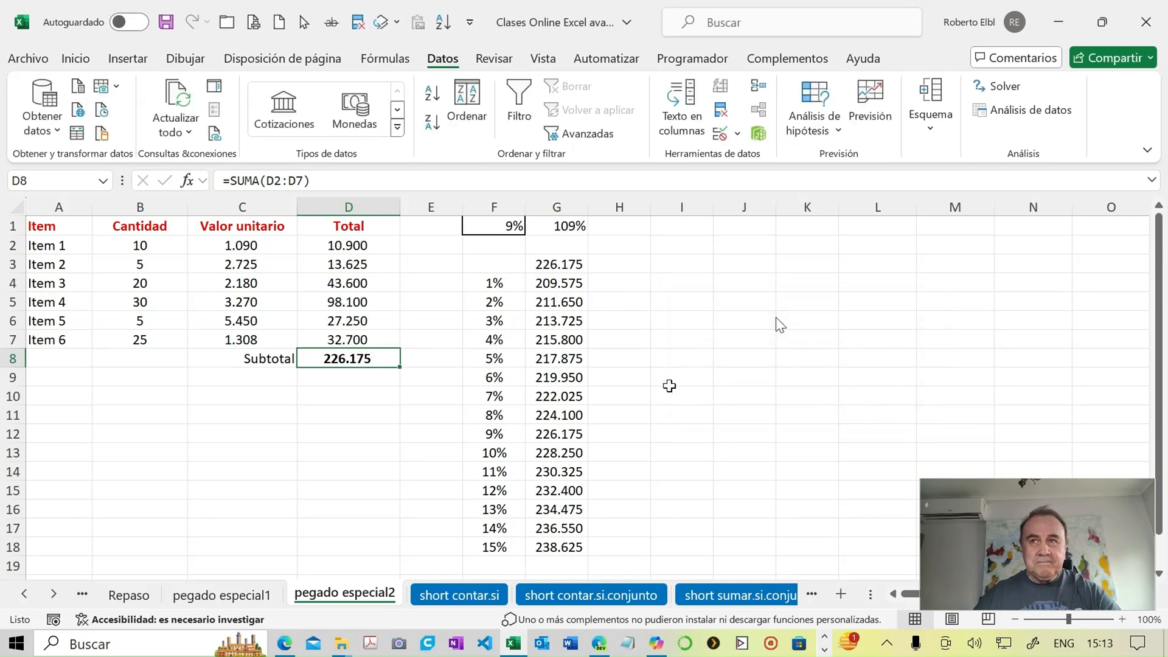
# - Run Goal Seek to bring the subtotal in D8 to 250000 by changing cell F1, and keep the solution
pyautogui.click(838, 129)
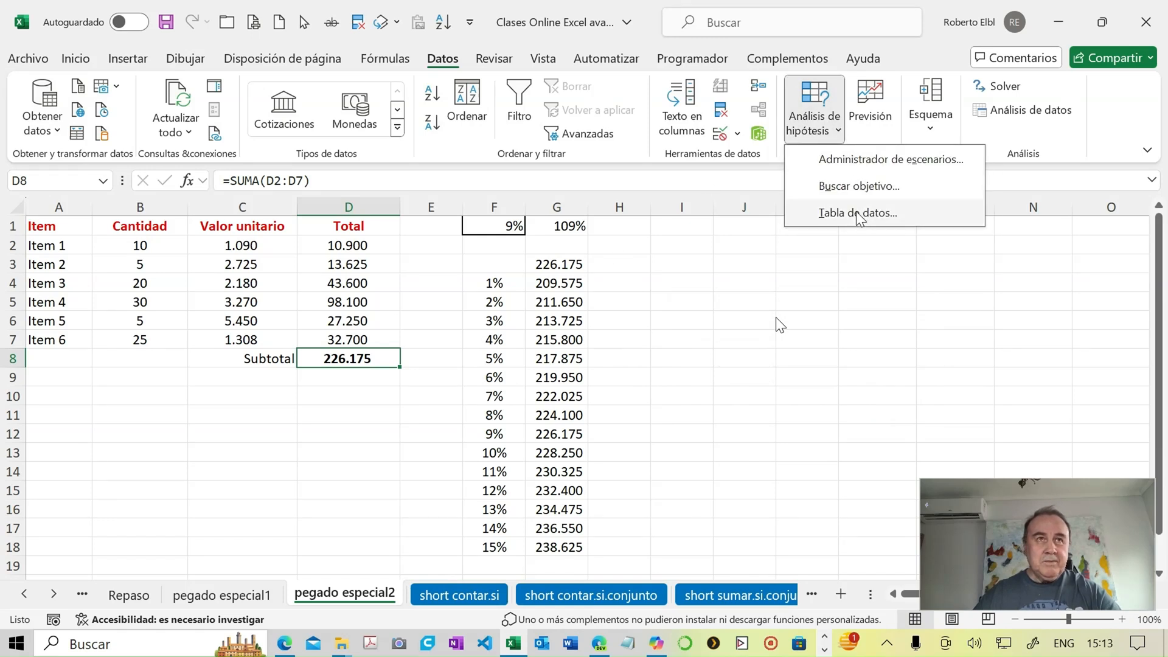
pyautogui.click(857, 185)
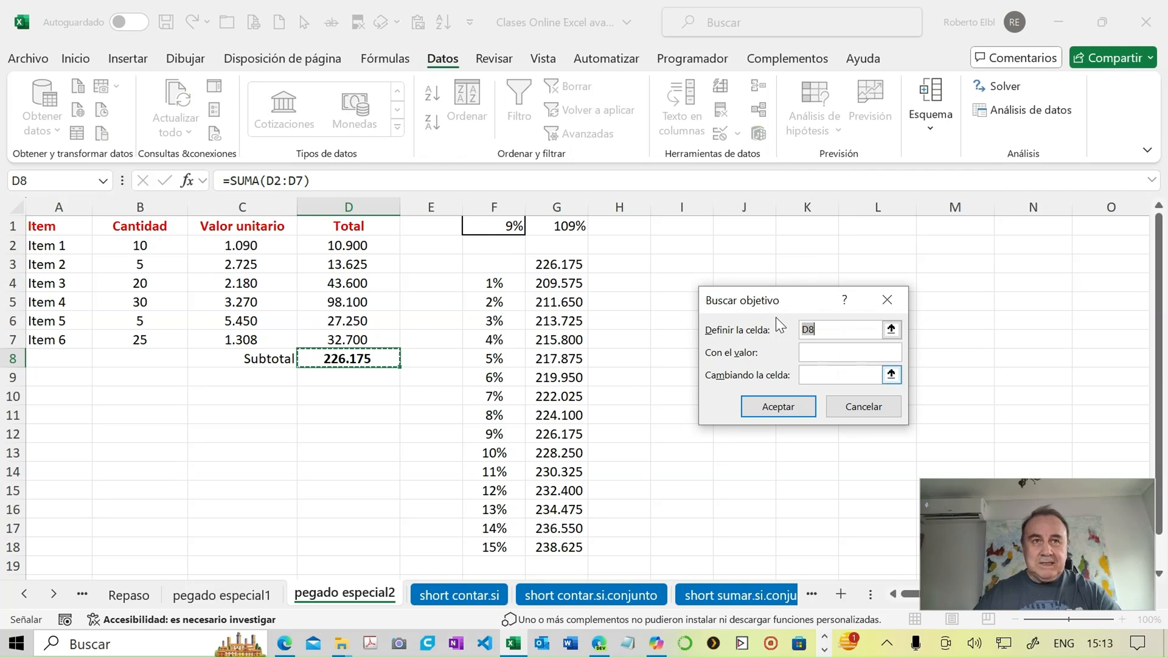
pyautogui.press('Tab')
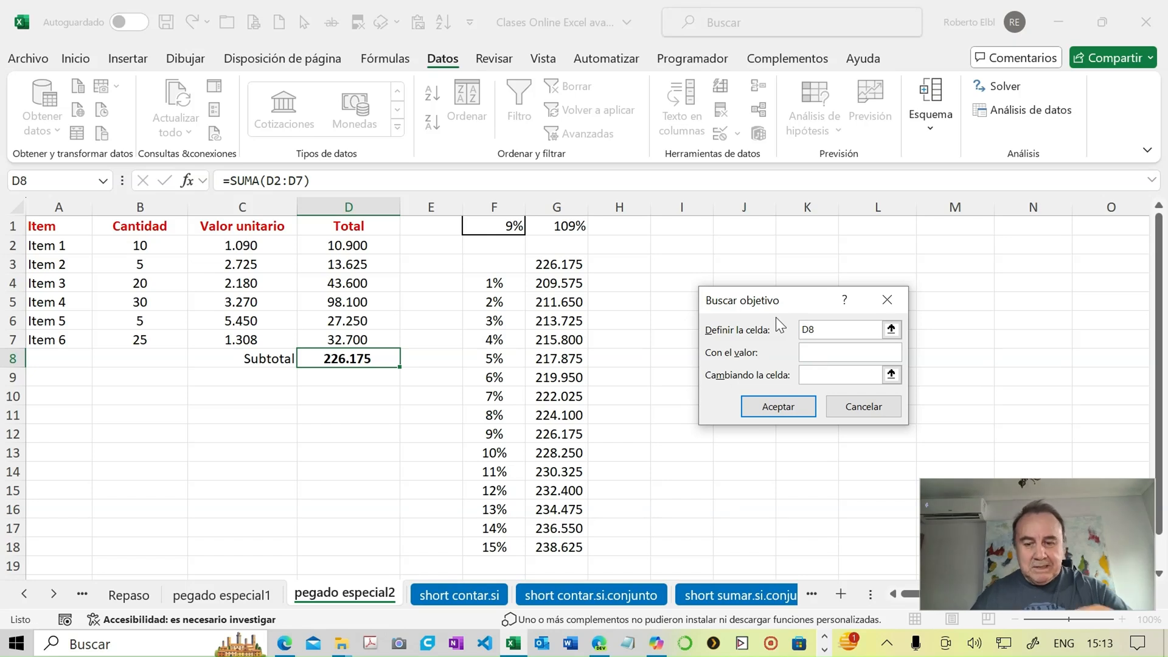
pyautogui.write('25')
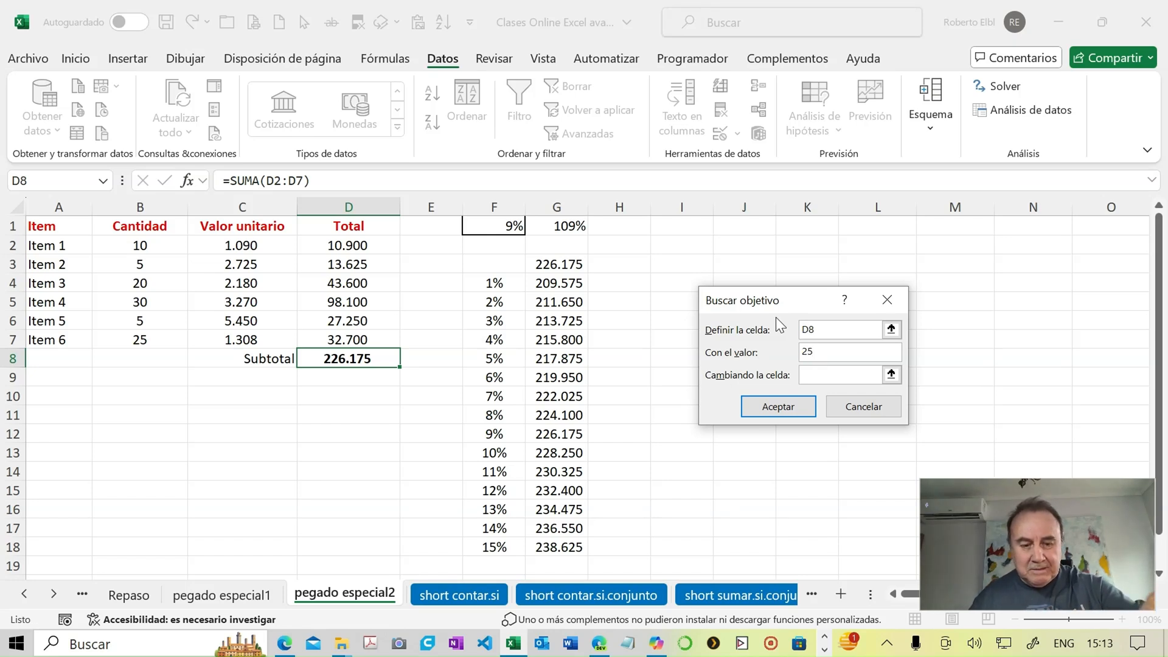
pyautogui.write('0000')
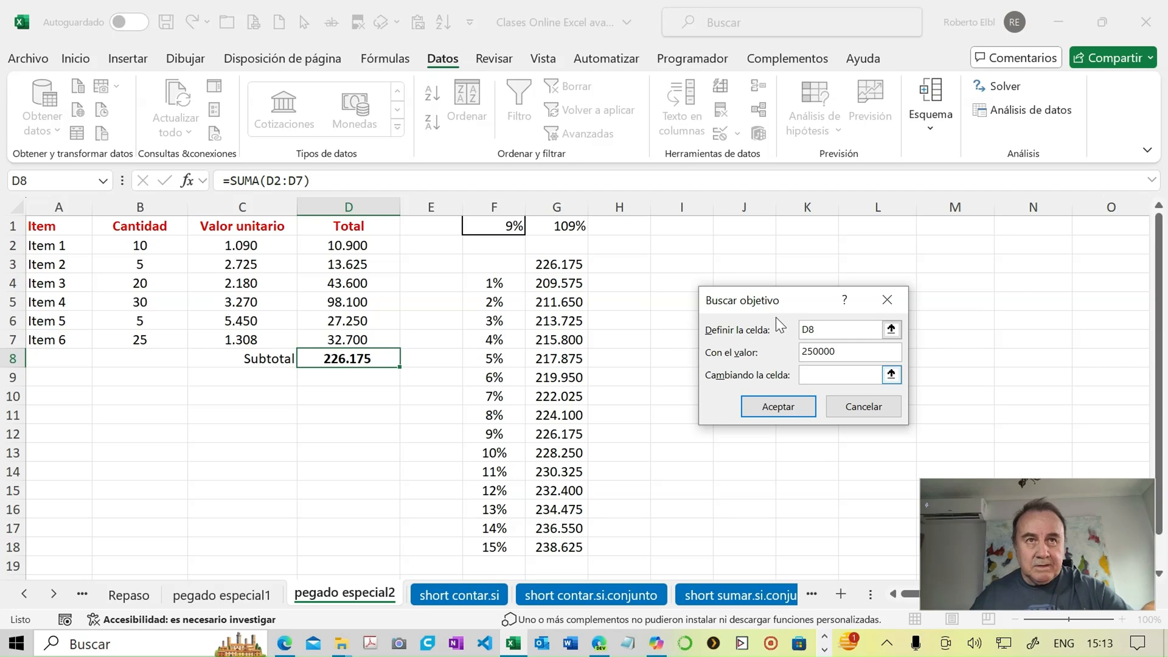
pyautogui.press('Tab')
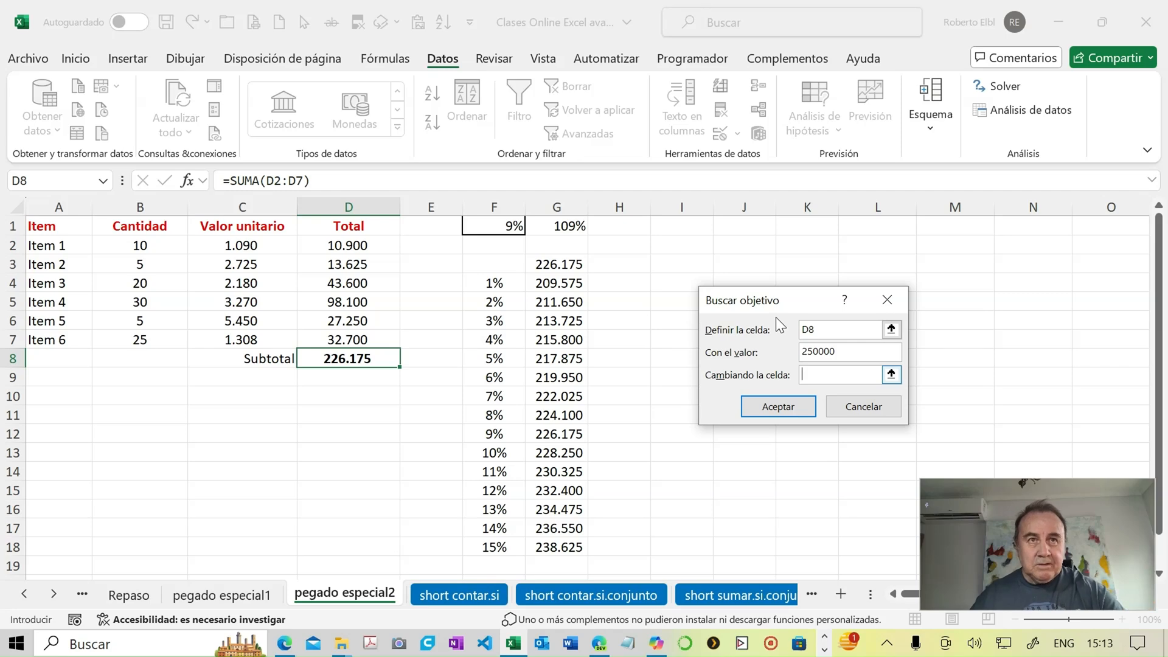
pyautogui.click(516, 226)
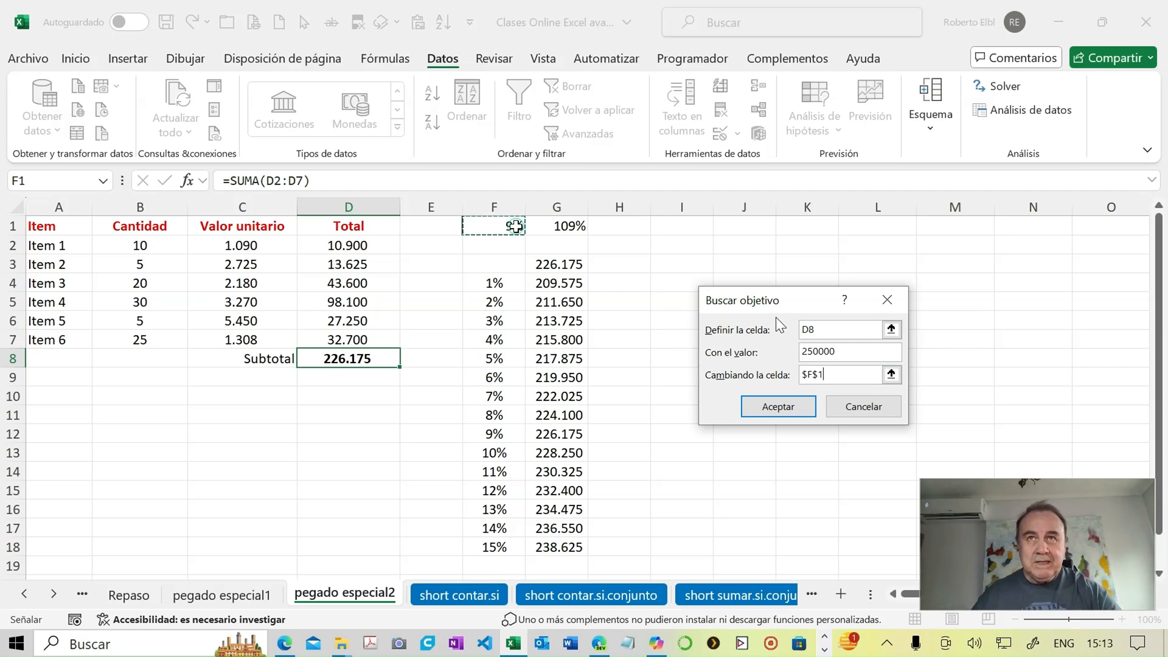
pyautogui.click(772, 405)
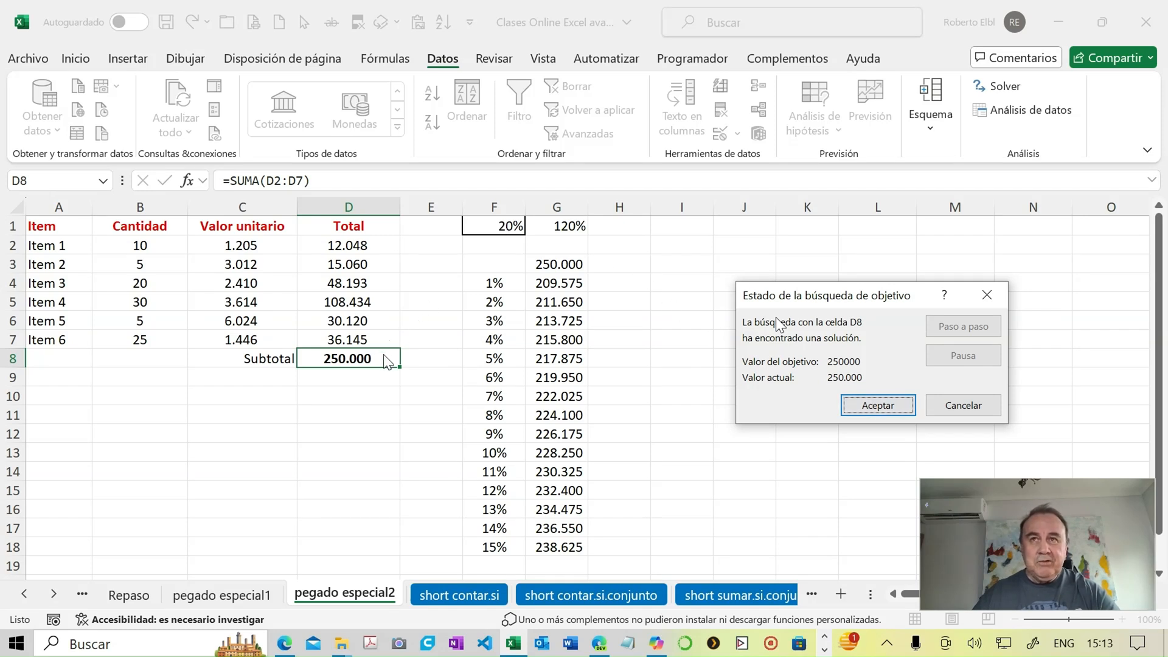
pyautogui.click(852, 403)
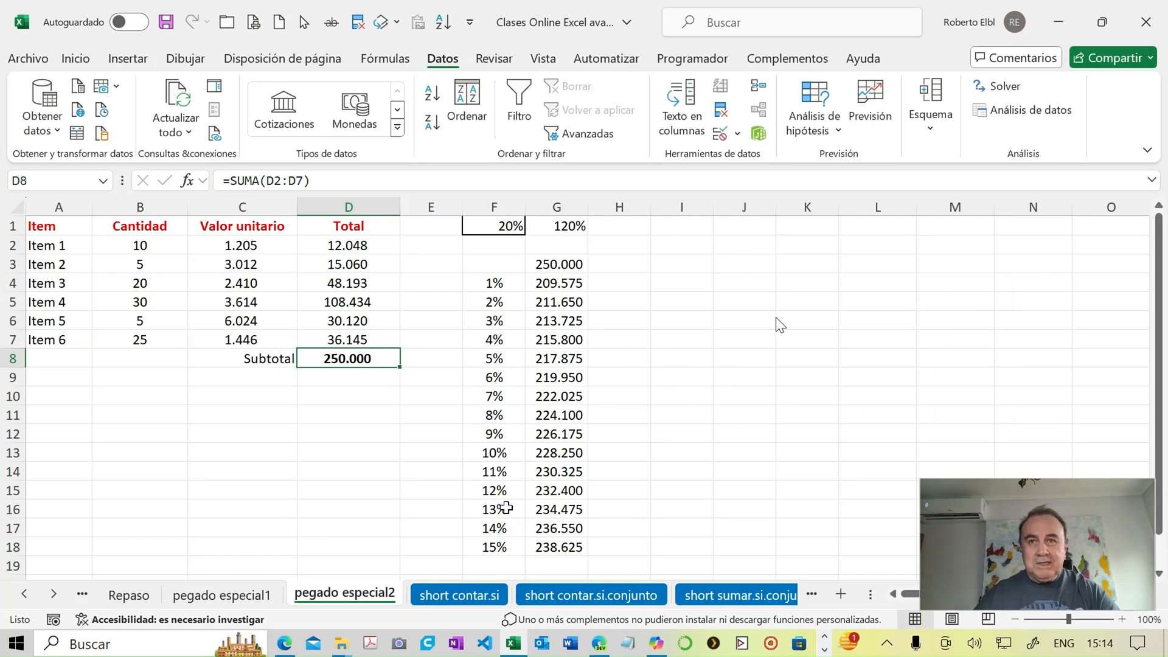
# - Set the percentage in F15 of the data table to 20% and check its result in G15
pyautogui.moveTo(495, 418); pyautogui.dragTo(500, 485)
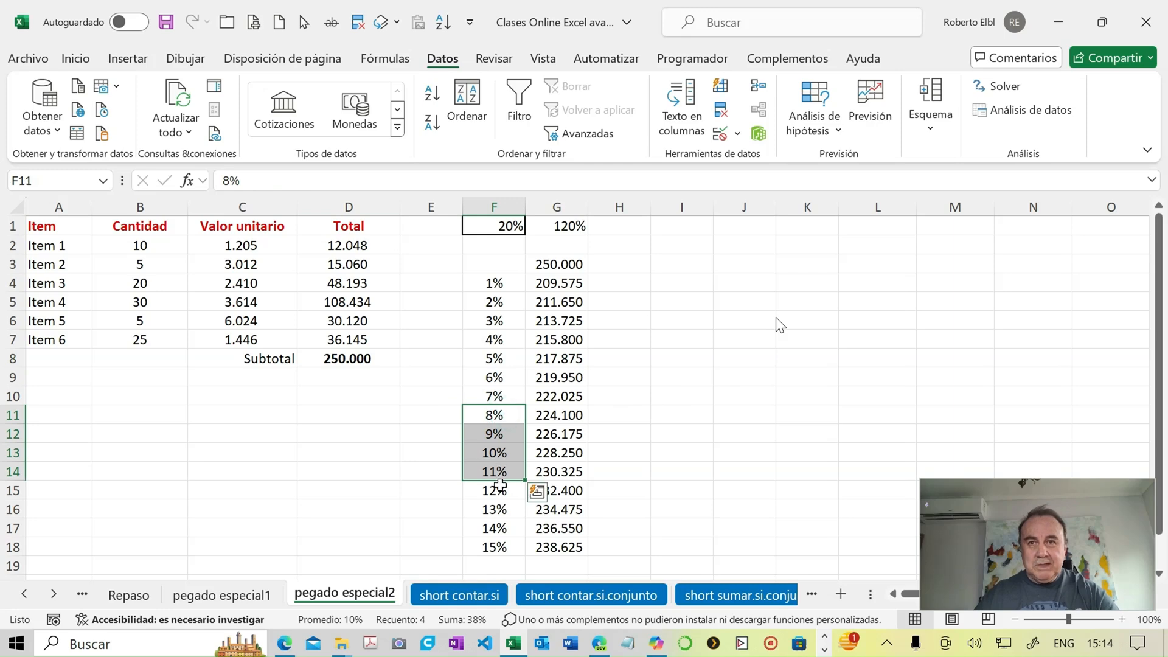
pyautogui.click(498, 488)
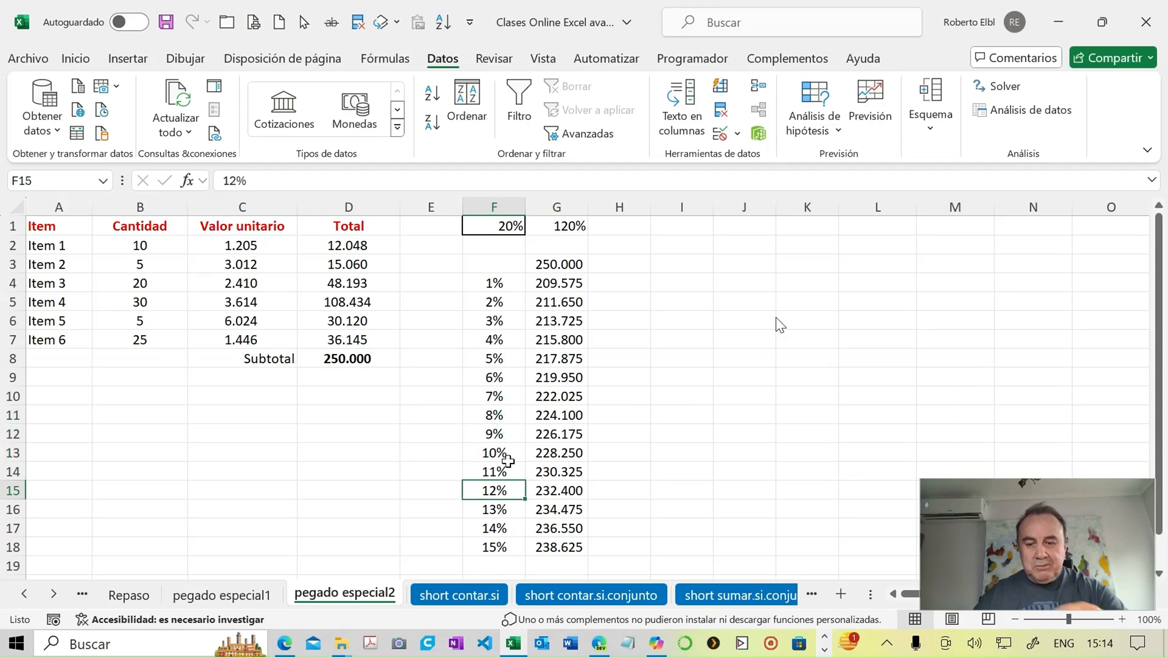
pyautogui.write('20')
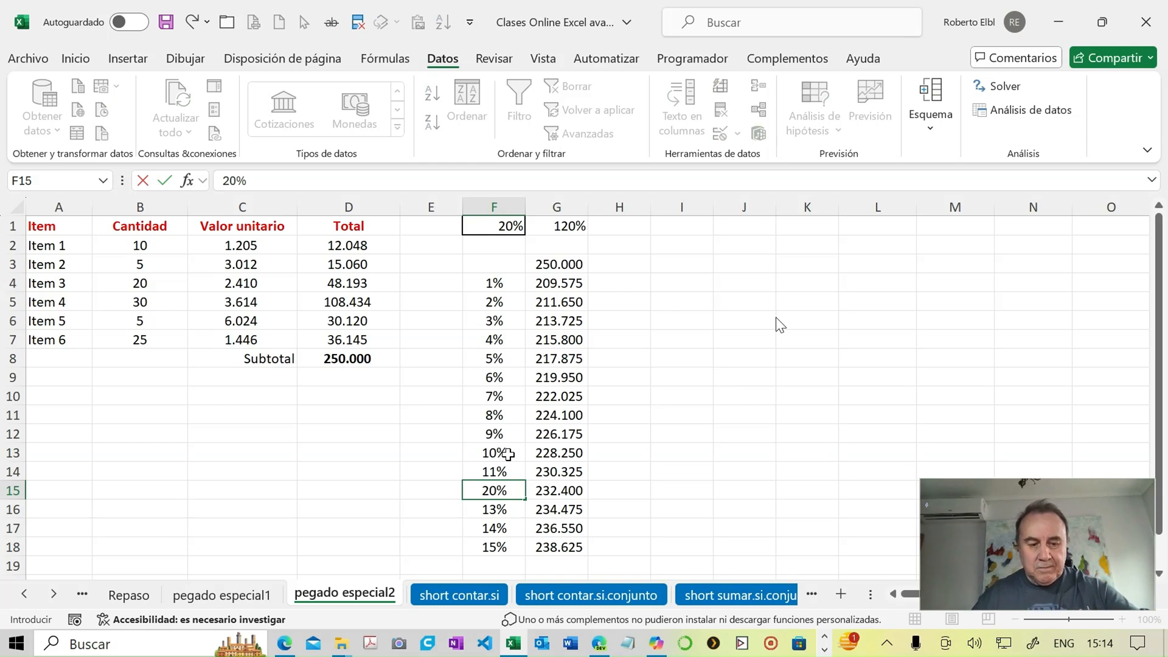
pyautogui.press('Return')
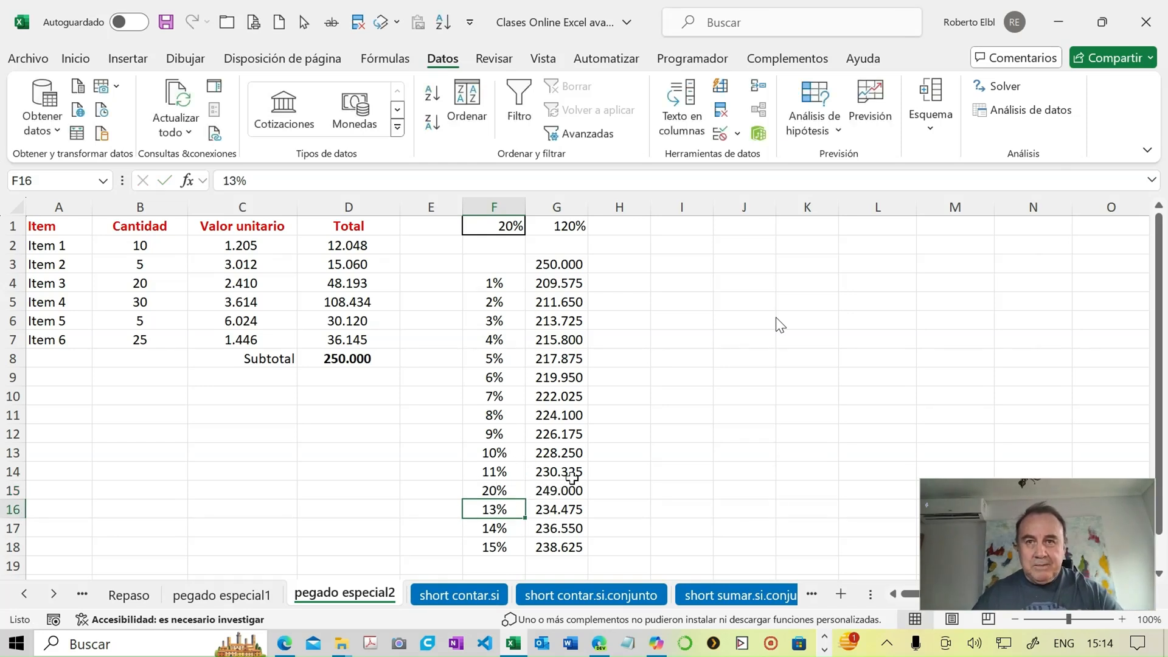
pyautogui.click(547, 493)
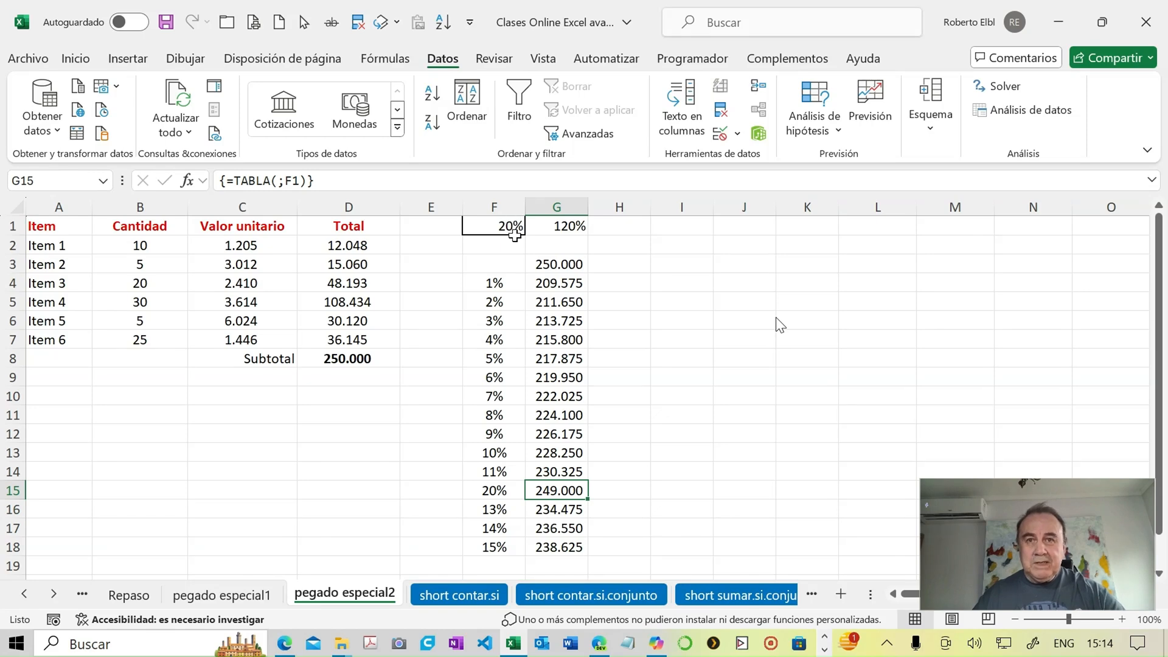
# - Show the percentage in F1 with two decimal places
pyautogui.moveTo(511, 222); pyautogui.dragTo(510, 222)
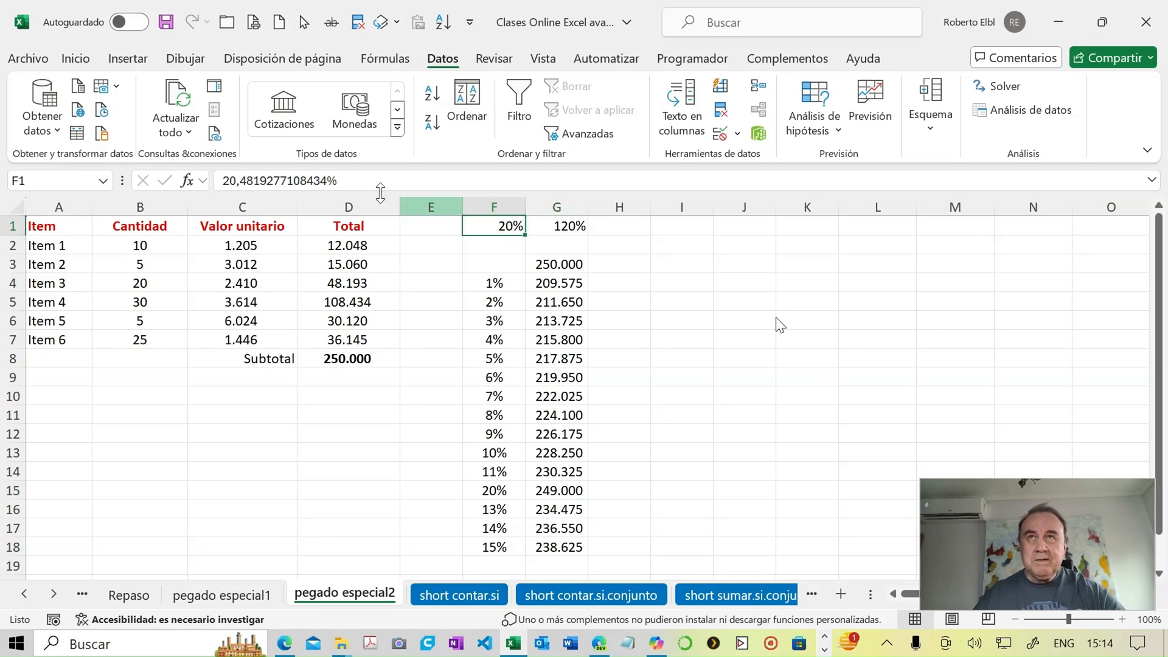
pyautogui.click(72, 59)
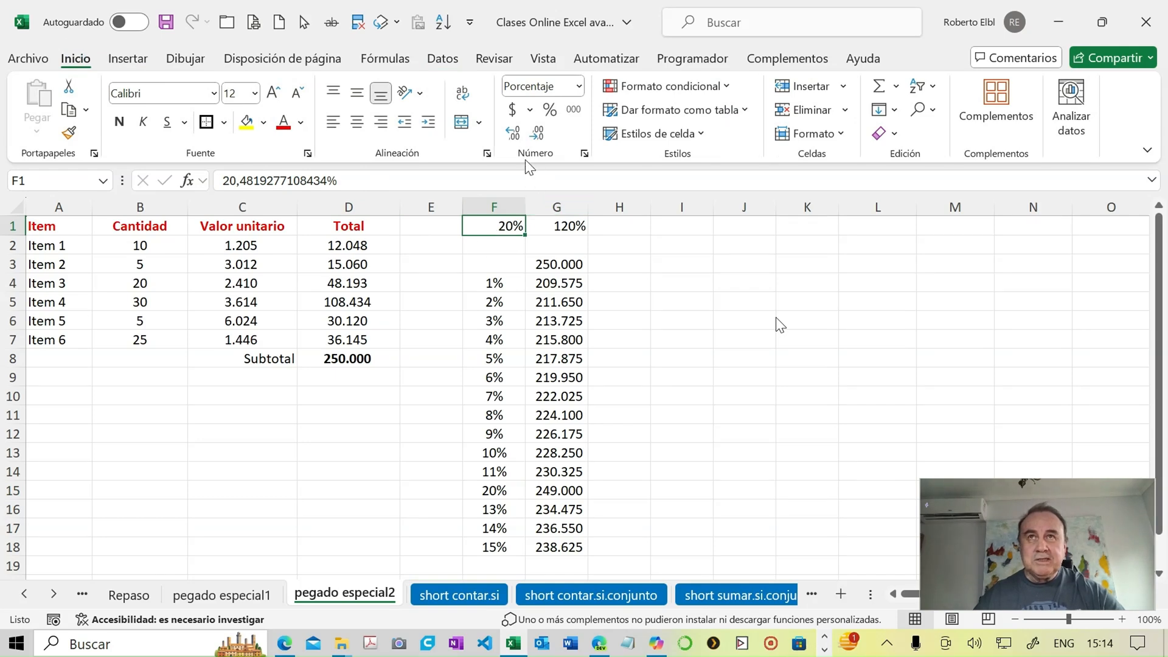
pyautogui.click(513, 135)
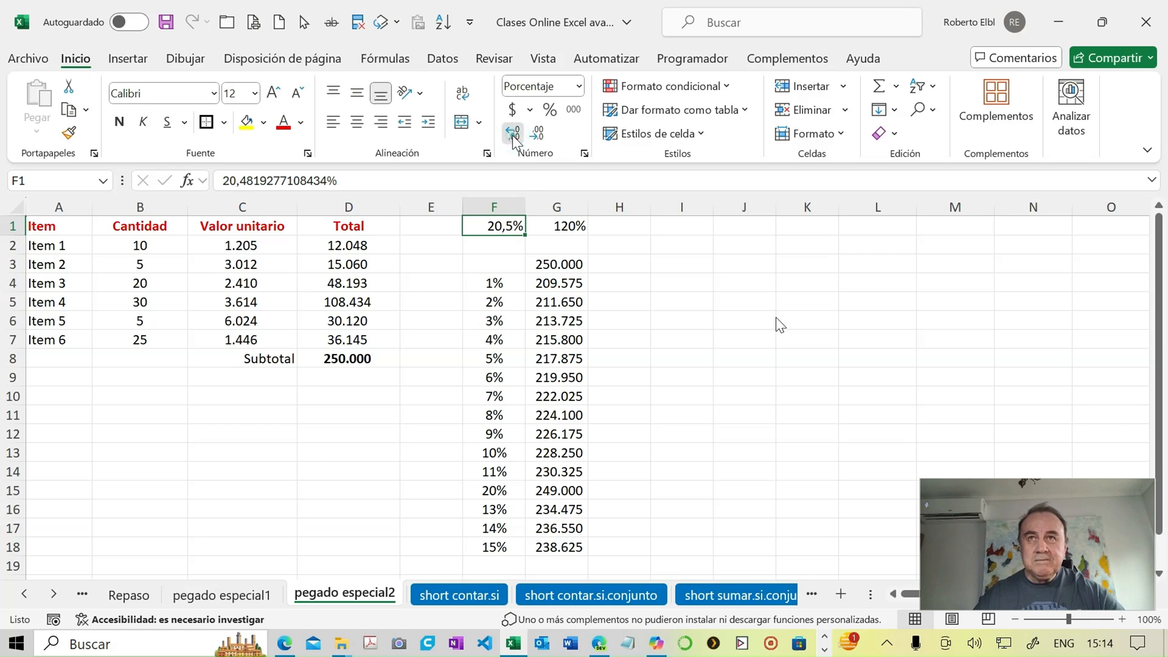
pyautogui.click(513, 135)
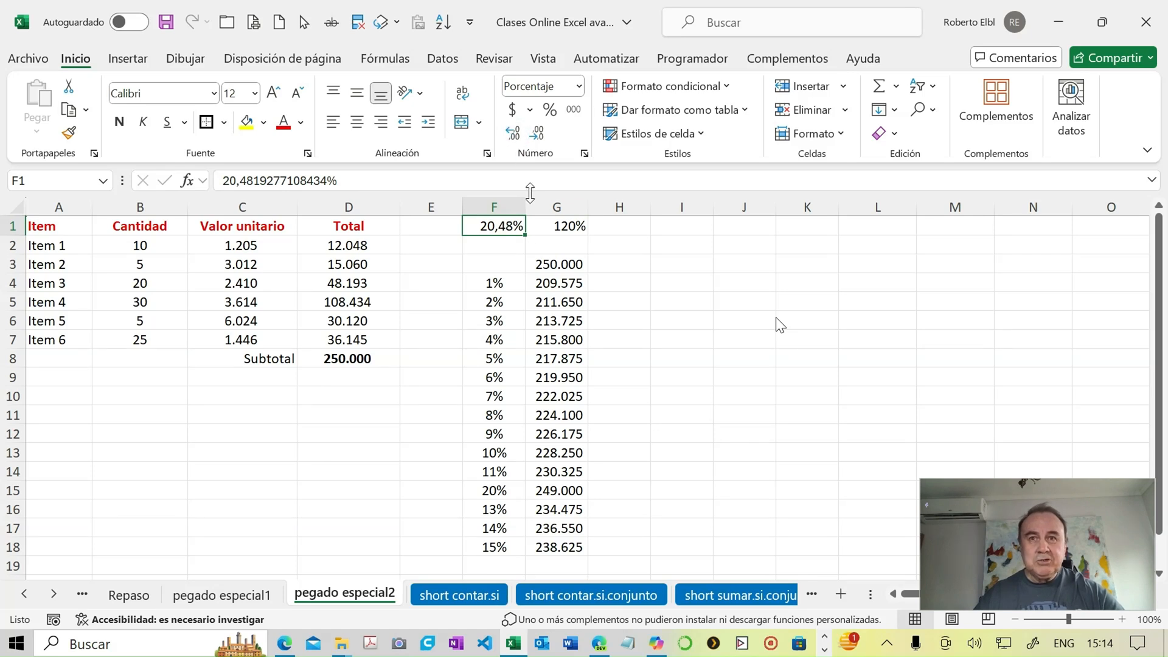
# - Set the percentage in F15 of the data table to 20,48% and check its result in G15
pyautogui.click(503, 492)
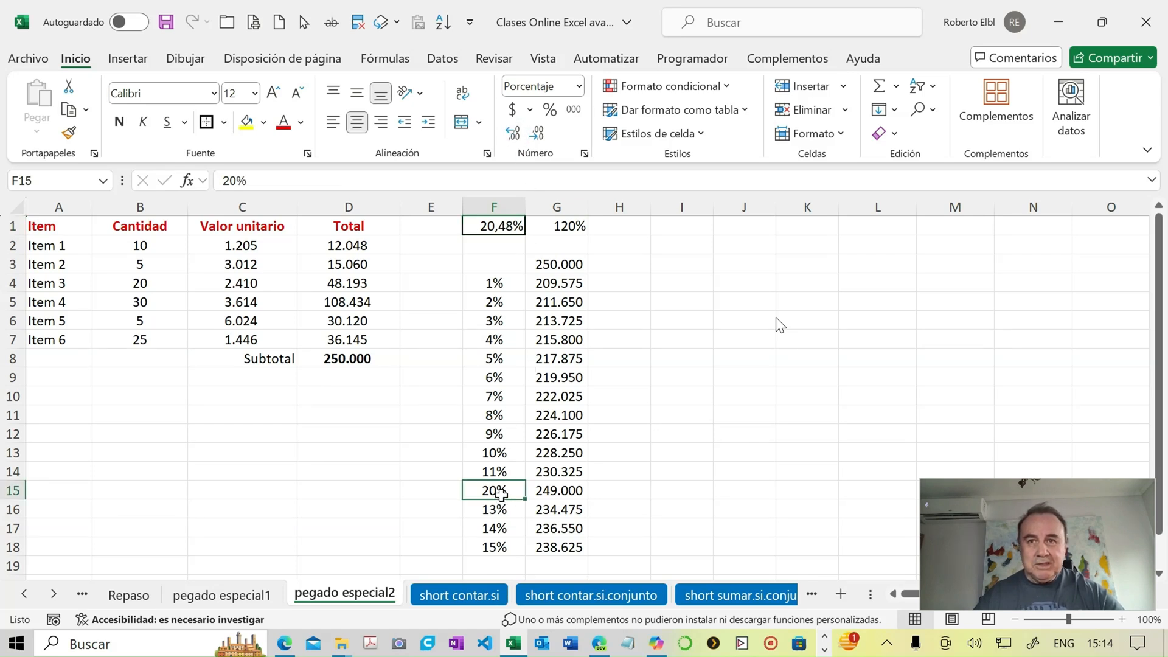
pyautogui.write('20')
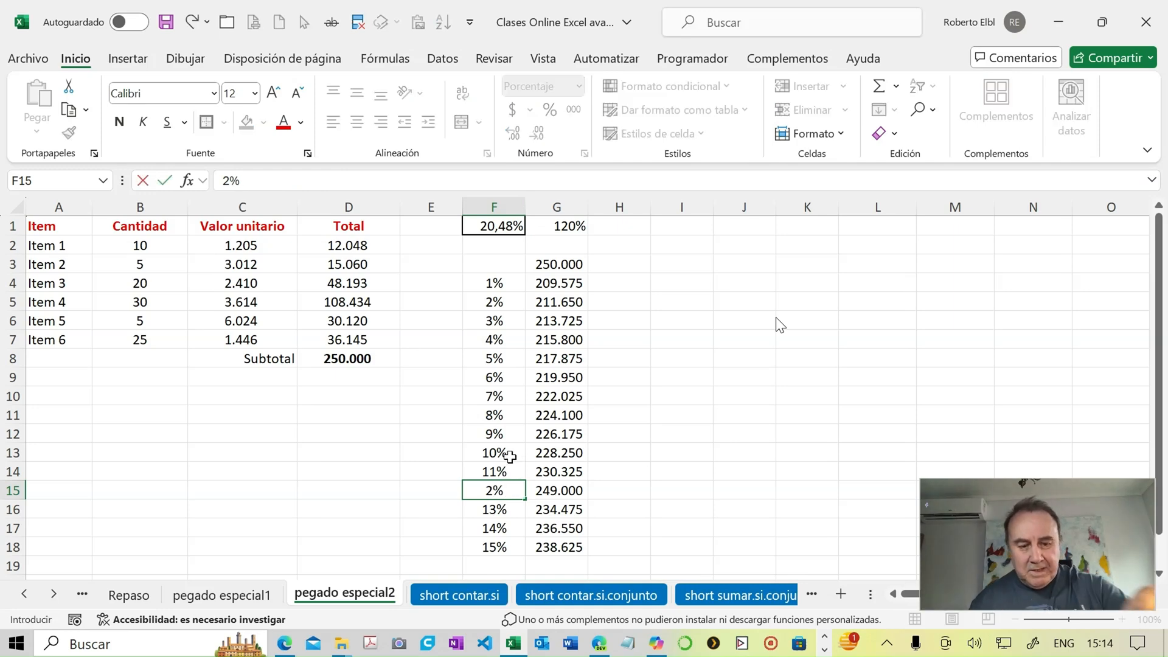
pyautogui.write(',48')
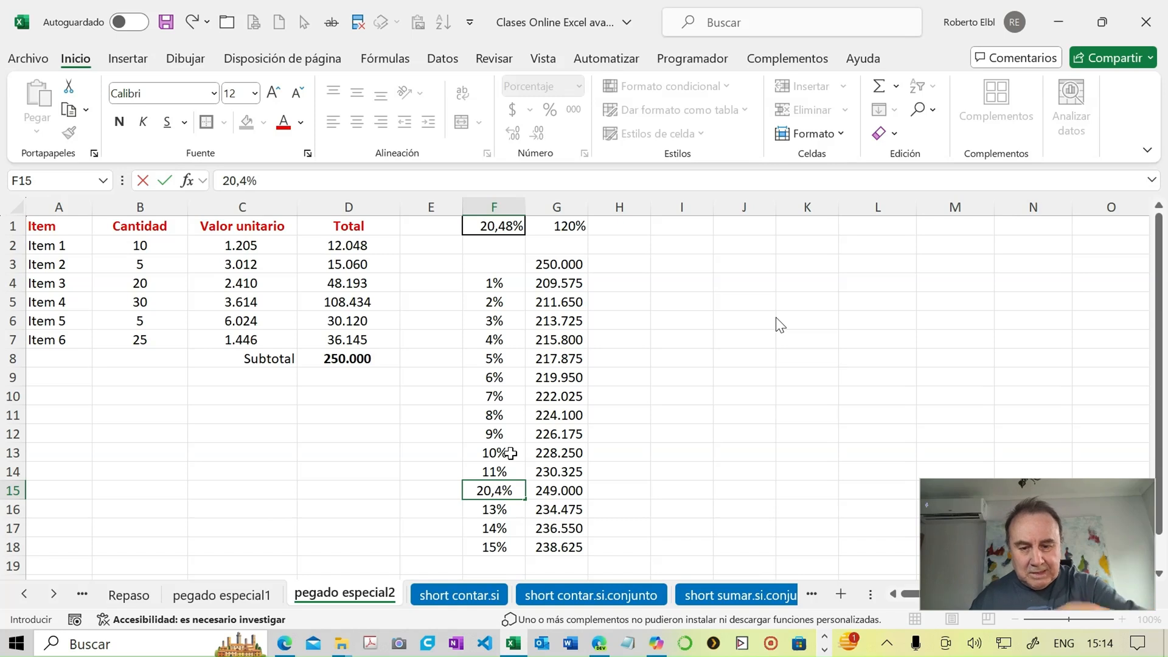
pyautogui.press('Return')
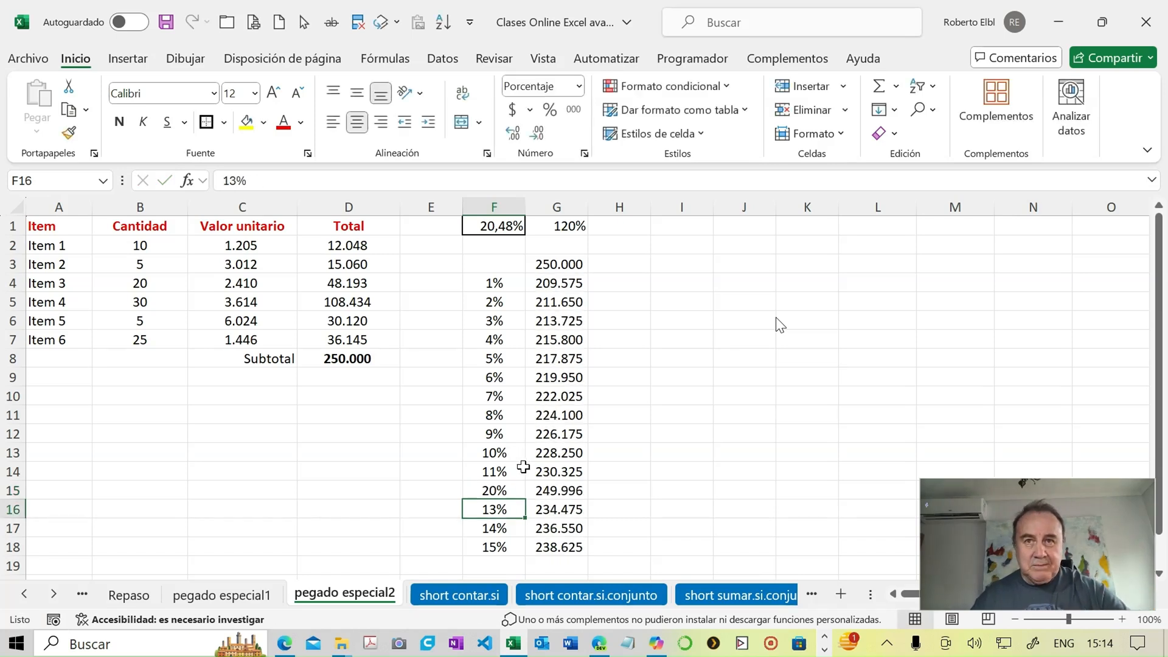
pyautogui.click(551, 491)
pyautogui.click(516, 493)
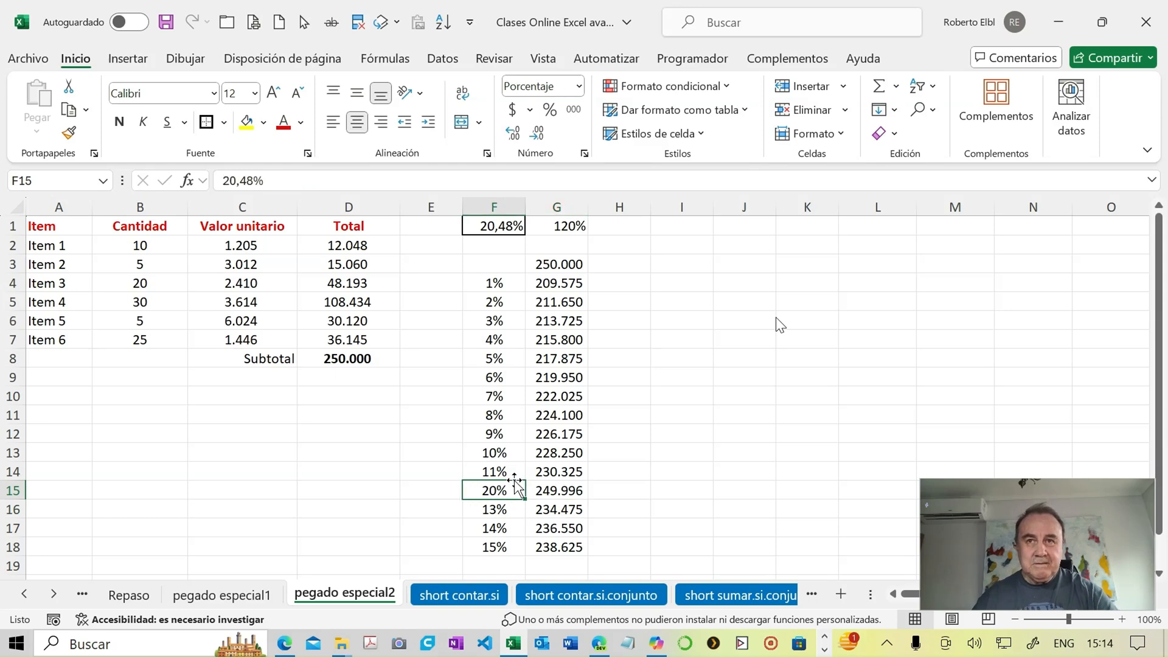